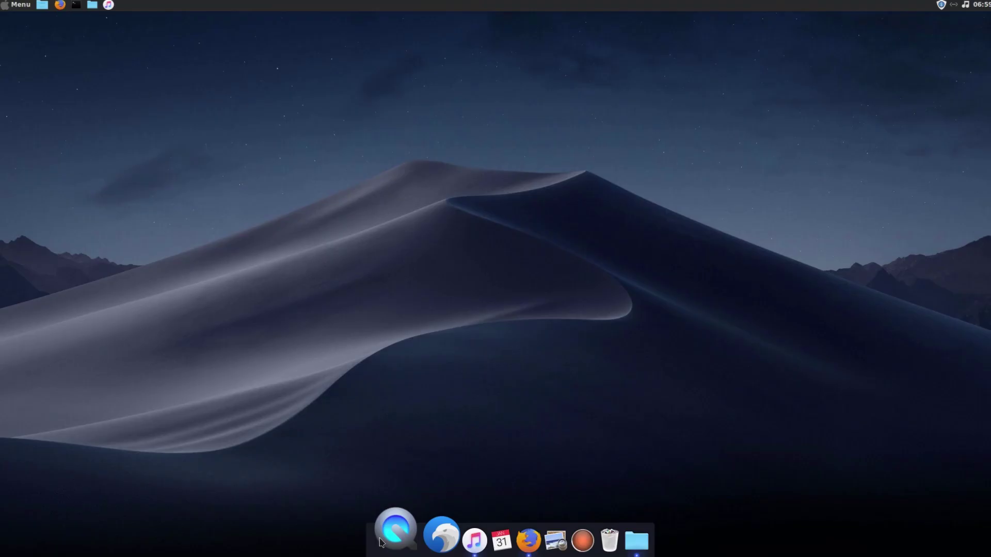
# - Open the media player from the dock to preview the macOS-style desktop and its apps
pyautogui.click(384, 537)
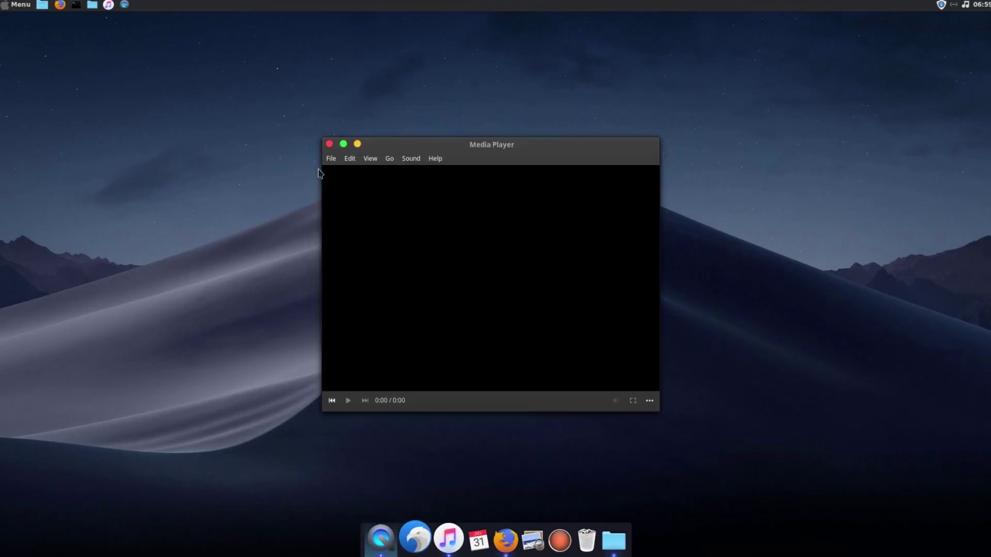
pyautogui.click(343, 146)
pyautogui.click(436, 532)
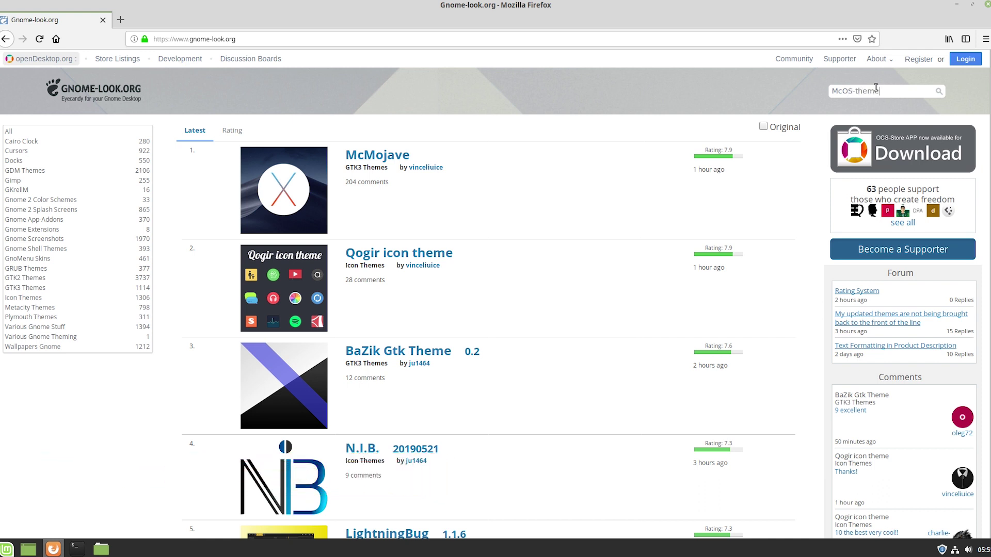
# - Search Gnome-look.org for "McOS-themes" and open the file list of the McOS-themes product
pyautogui.press('Return')
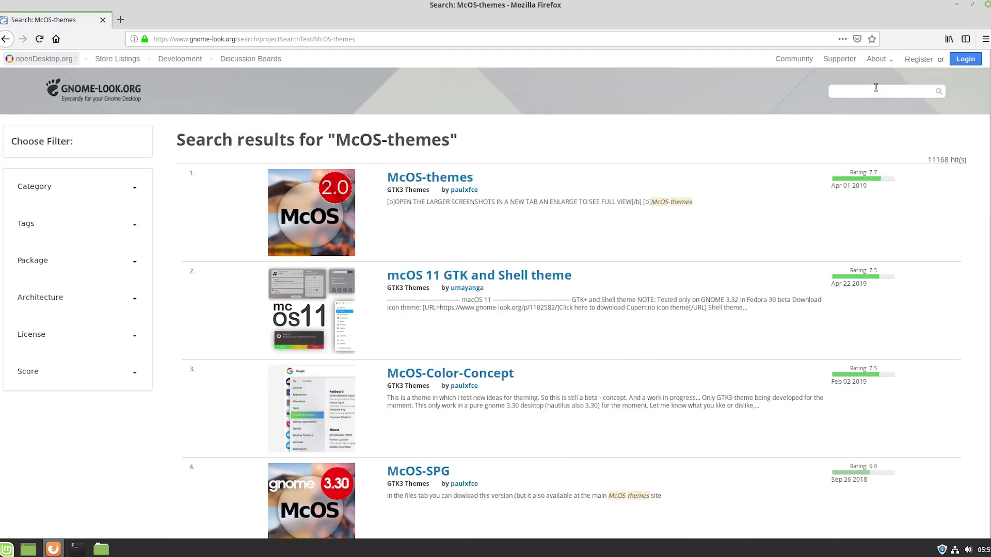
pyautogui.click(407, 178)
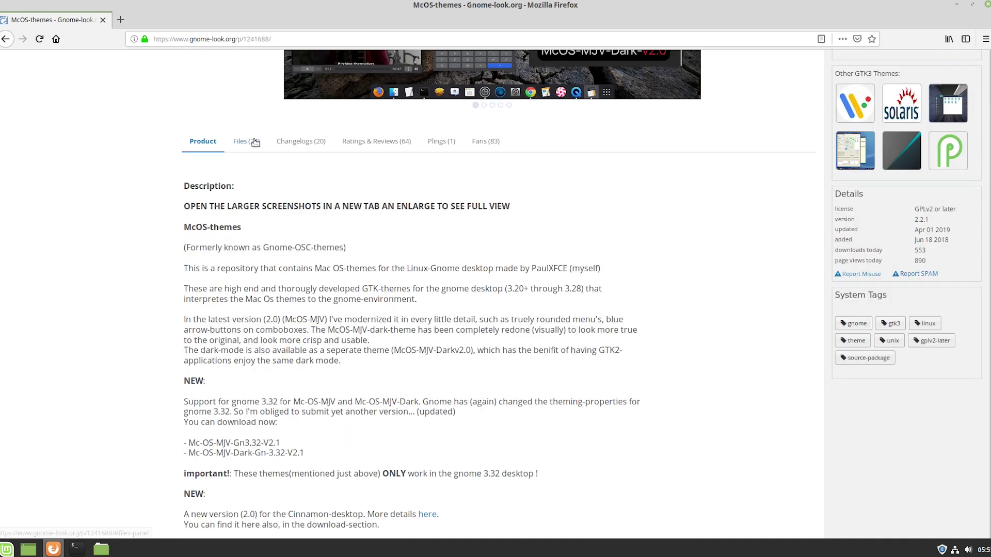
pyautogui.click(255, 143)
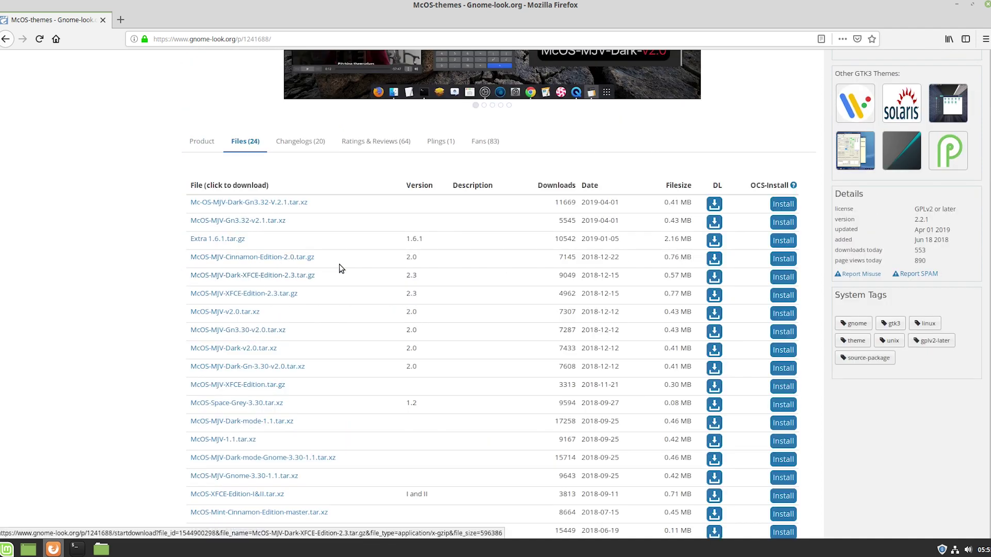
# - Download McOS-MJV-Cinnamon-Edition-2.0.tar.gz, saving the file, and show it in its Downloads folder
pyautogui.click(714, 258)
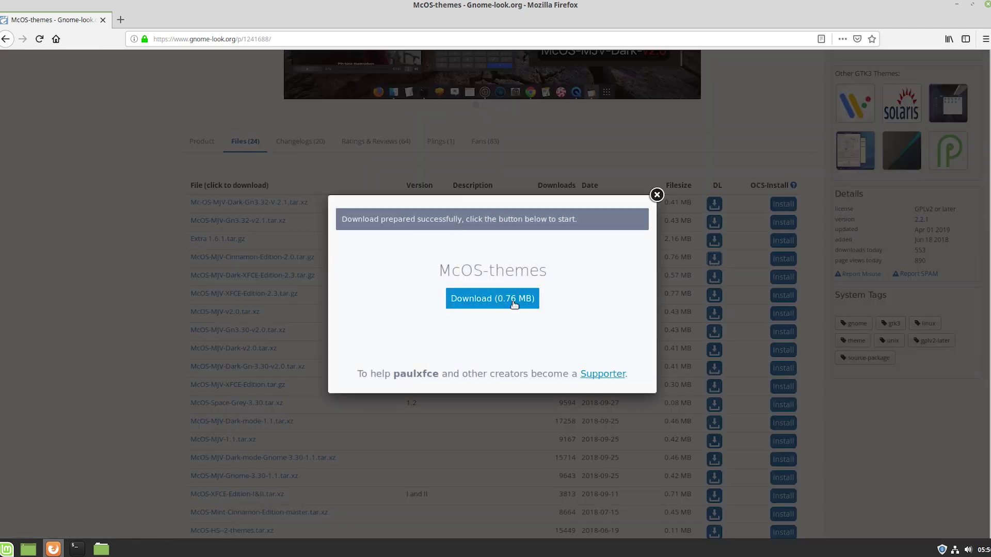
pyautogui.click(514, 304)
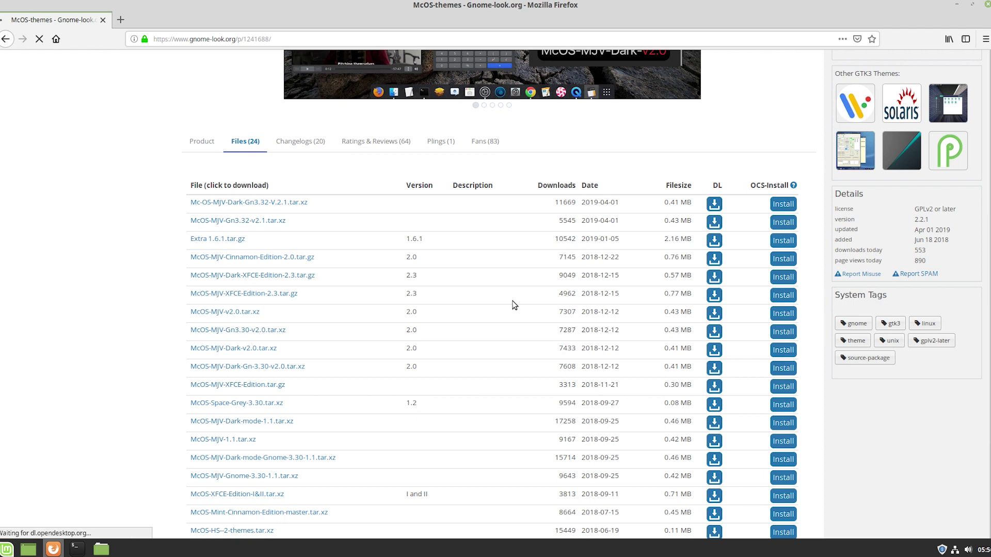
pyautogui.click(425, 288)
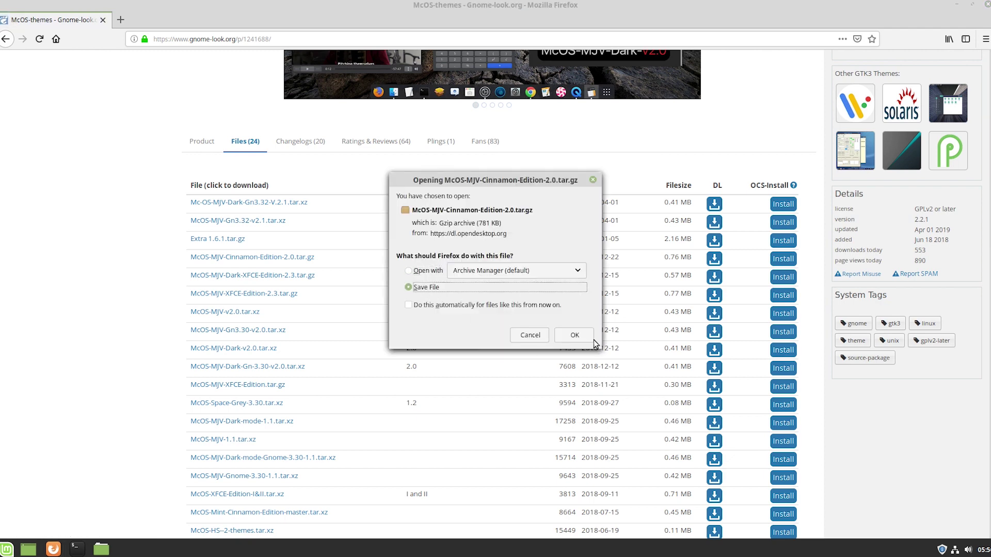
pyautogui.click(574, 336)
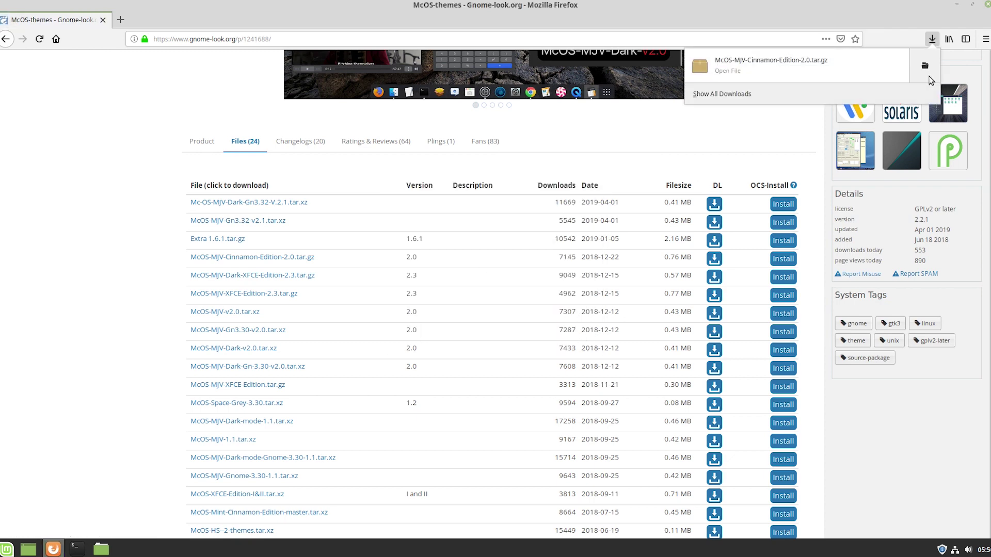
pyautogui.click(898, 115)
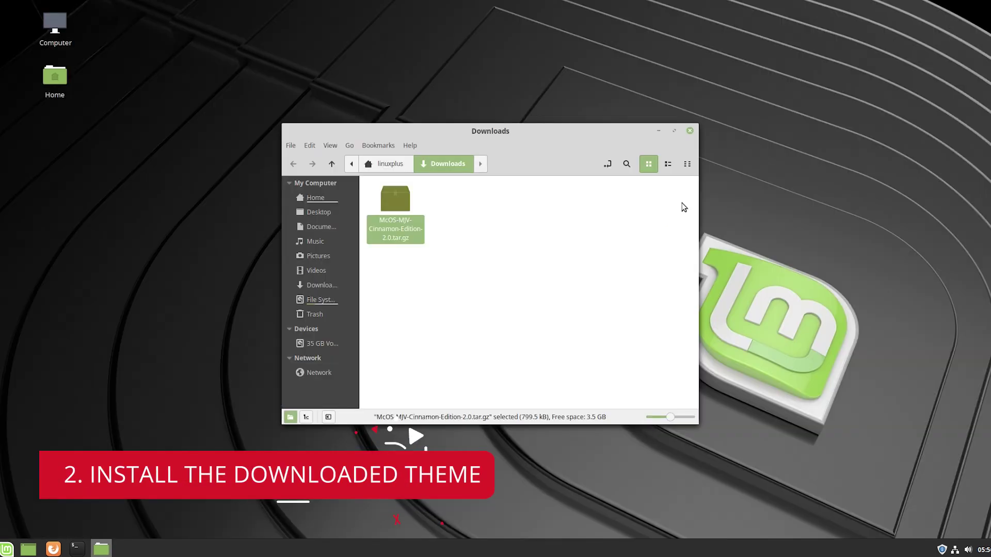
# - Extract McOS-MJV-Cinnamon-Edition-2.0.tar.gz in the Downloads folder and copy the extracted theme folder
pyautogui.rightClick(398, 208)
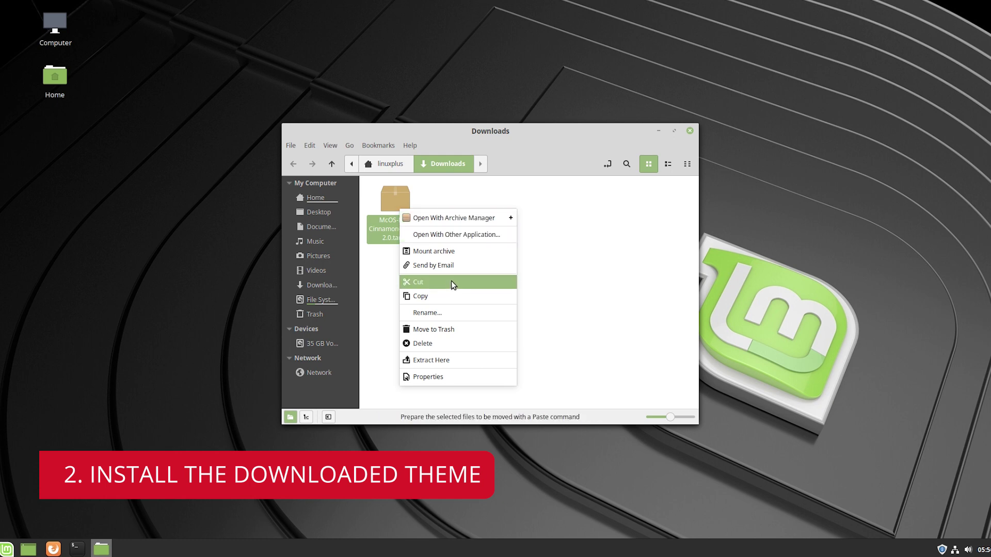
pyautogui.click(438, 361)
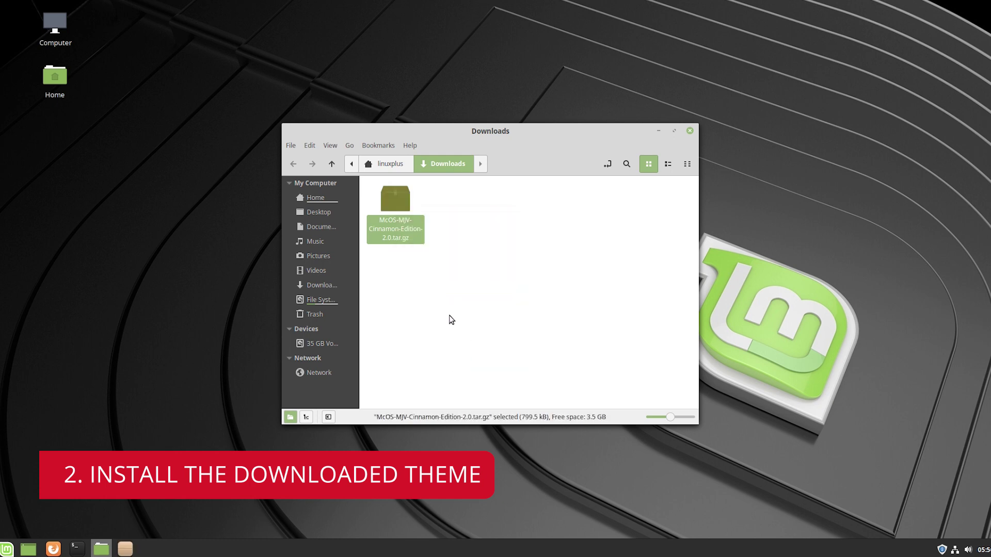
pyautogui.click(392, 211)
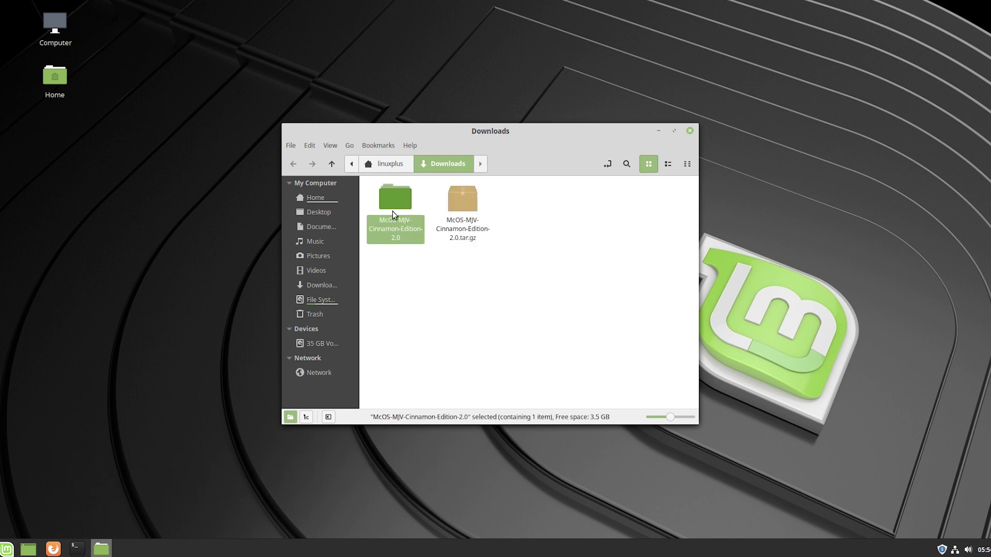
pyautogui.rightClick(394, 198)
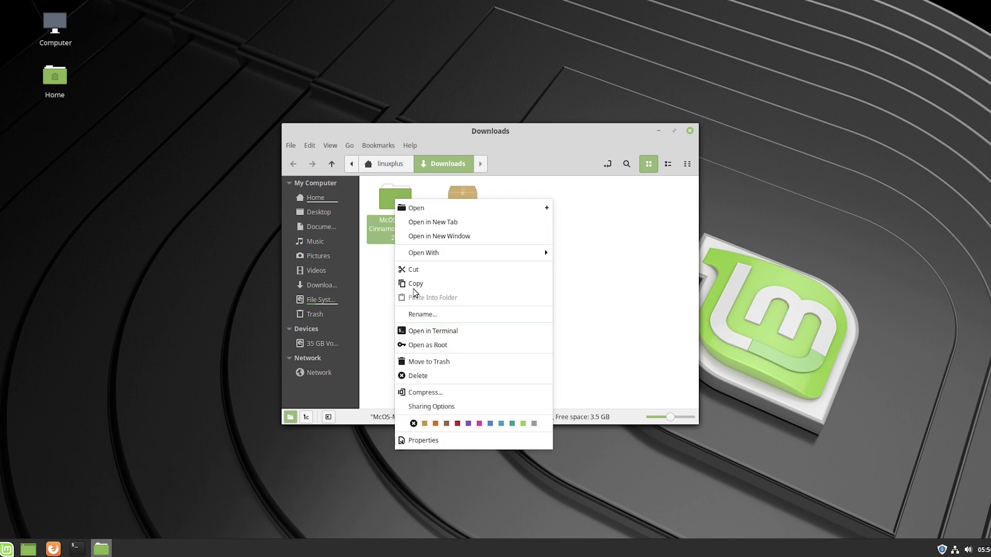
pyautogui.click(415, 285)
pyautogui.click(432, 232)
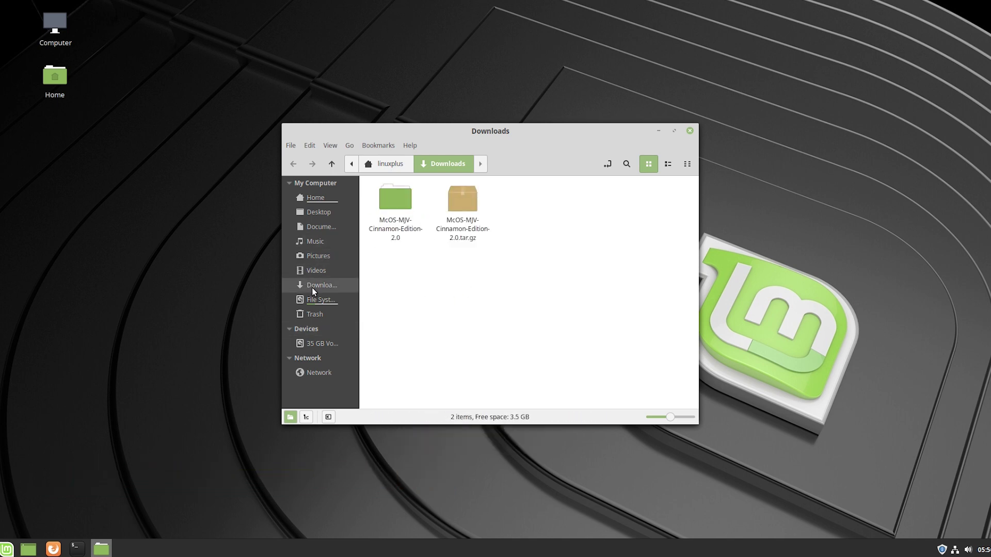
# - Go to the Home folder and show its hidden files
pyautogui.click(342, 198)
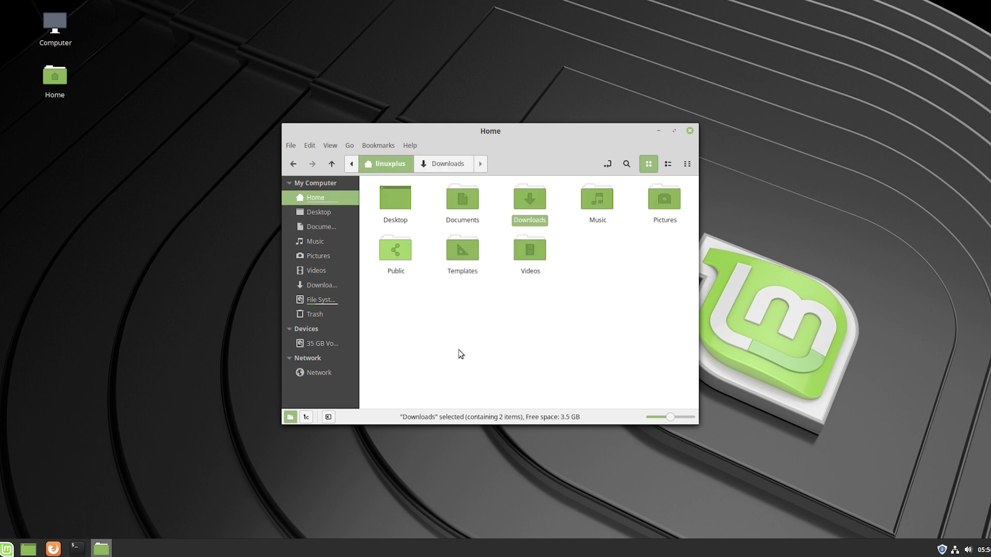
pyautogui.rightClick(463, 309)
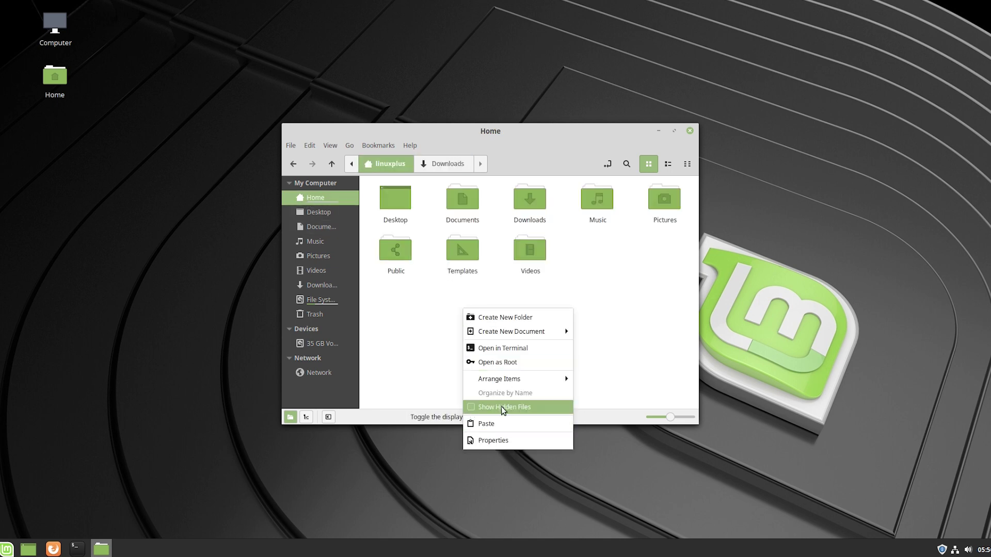
pyautogui.click(500, 407)
# - Paste the copied McOS-MJV-Cinnamon-Edition-2.0 folder into the hidden .themes folder
pyautogui.click(461, 351)
pyautogui.doubleClick(459, 355)
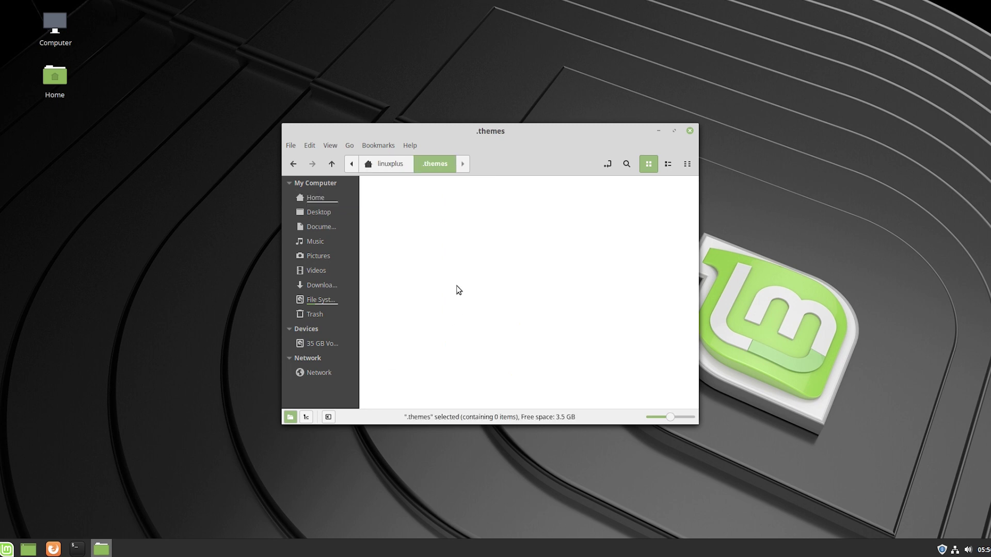
pyautogui.rightClick(471, 243)
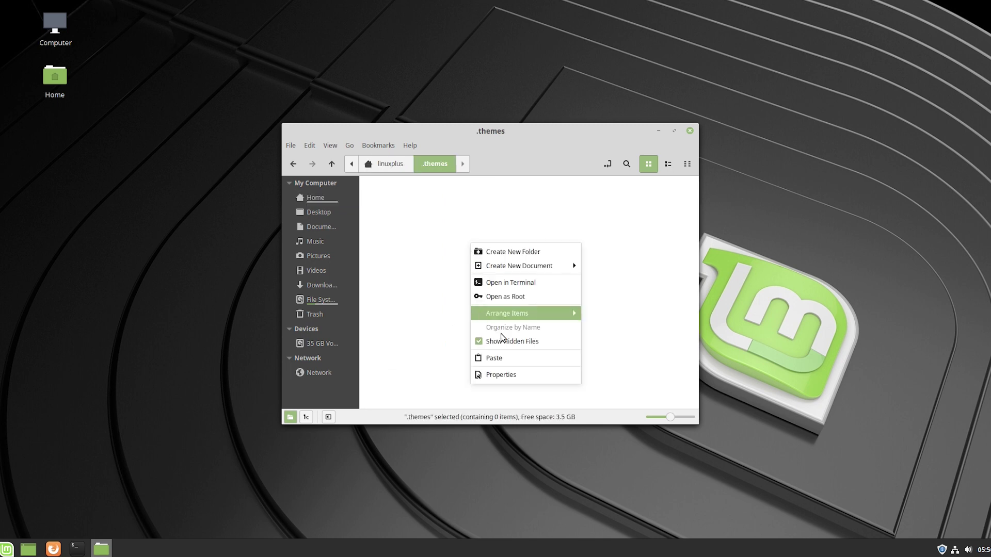
pyautogui.click(506, 359)
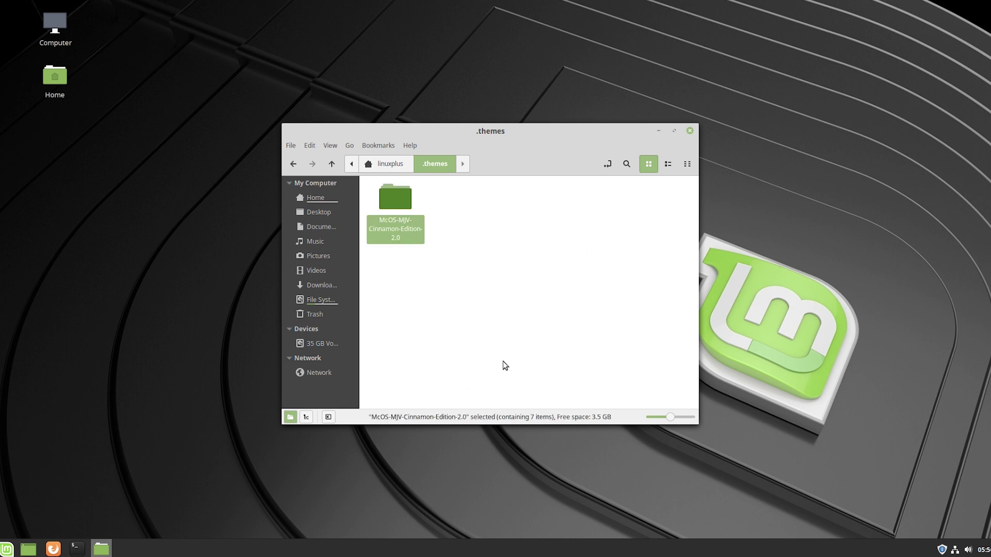
pyautogui.click(489, 301)
# - Open the desktop's Themes settings and set the window borders to McOS-MJV-Cinnamon-Edition-2.0
pyautogui.rightClick(303, 549)
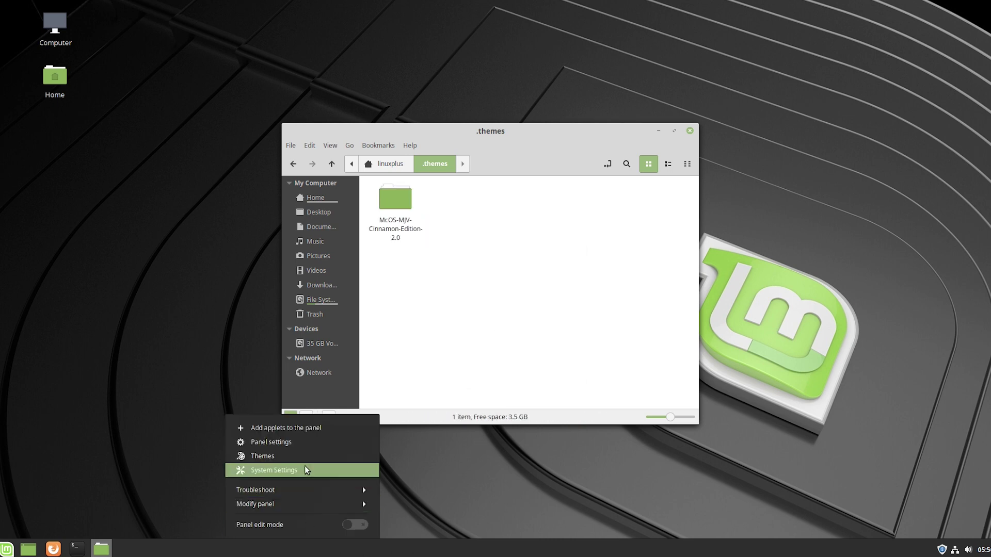
pyautogui.click(278, 458)
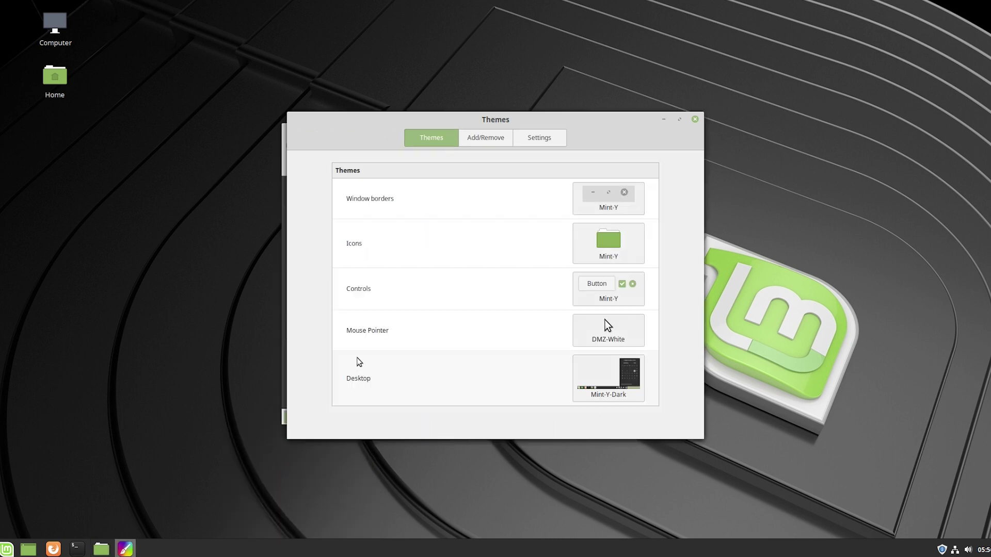
pyautogui.click(606, 195)
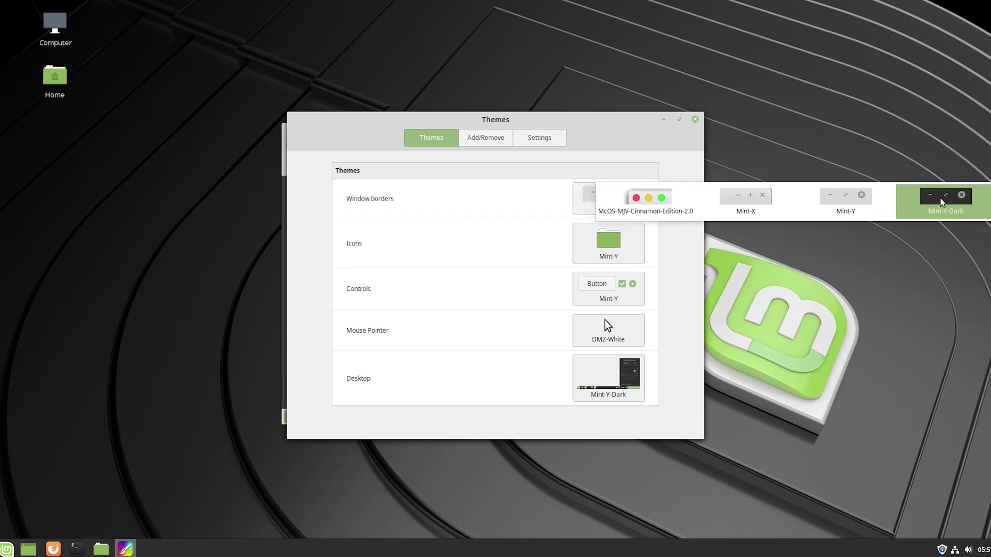
pyautogui.click(642, 205)
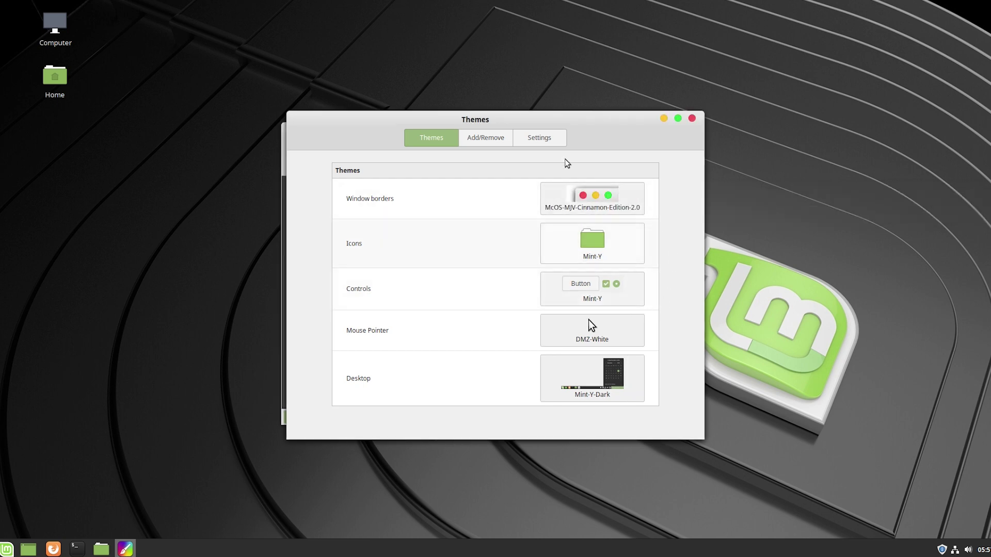
pyautogui.click(589, 206)
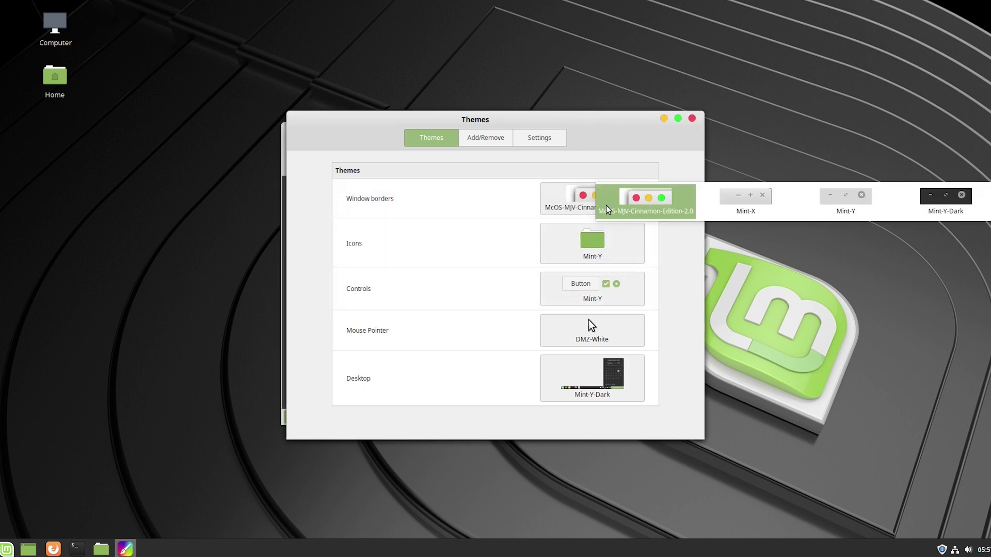
pyautogui.click(602, 209)
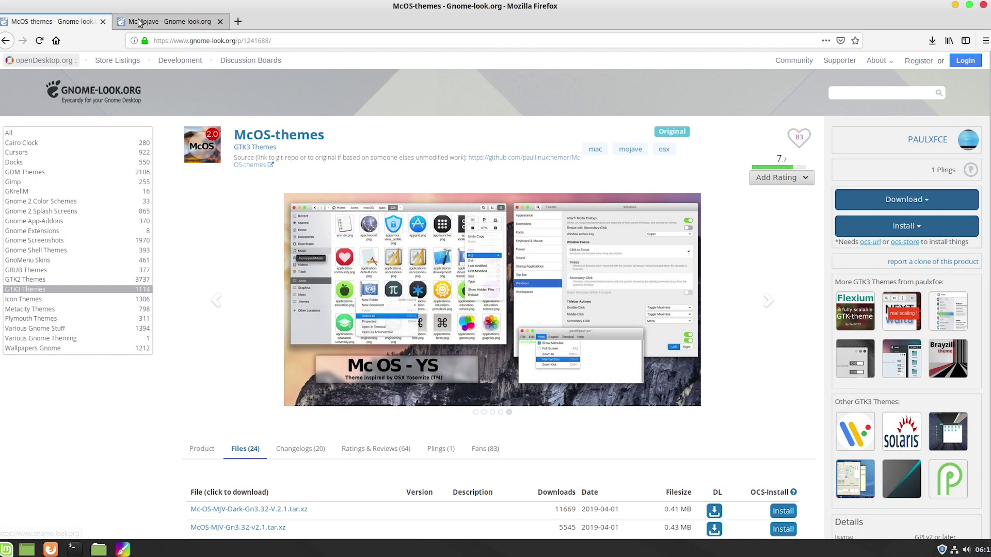
# - Download Mojave-dark.tar.xz from the McMojave page on Gnome-look.org, saving the file
pyautogui.click(142, 21)
pyautogui.scroll(3, 98, 385)
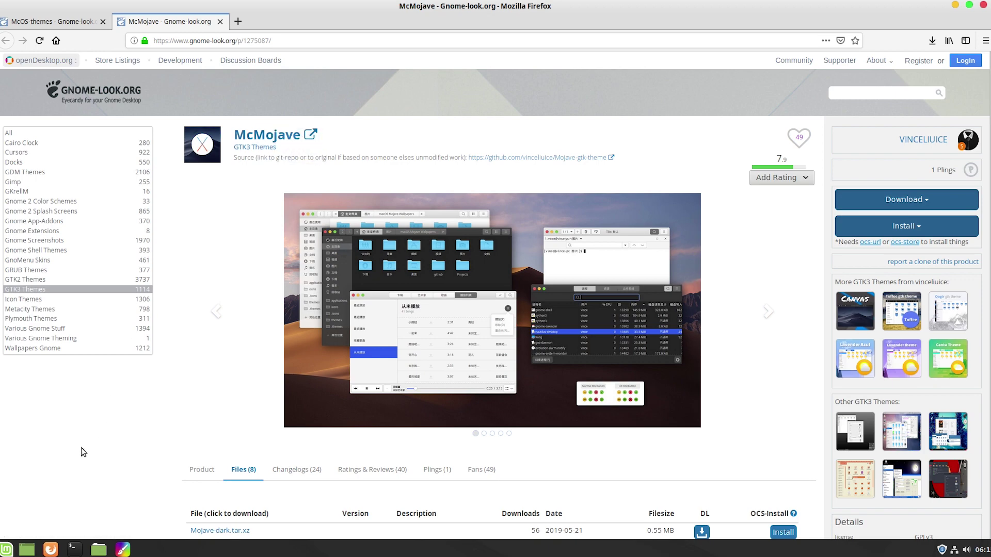
pyautogui.scroll(-3, 81, 447)
pyautogui.scroll(-5, 338, 440)
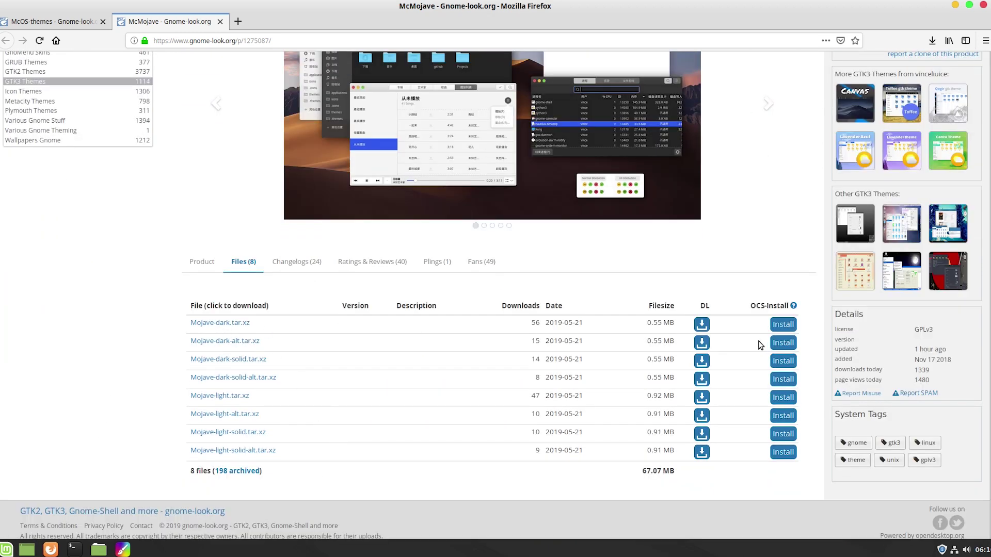
pyautogui.click(701, 324)
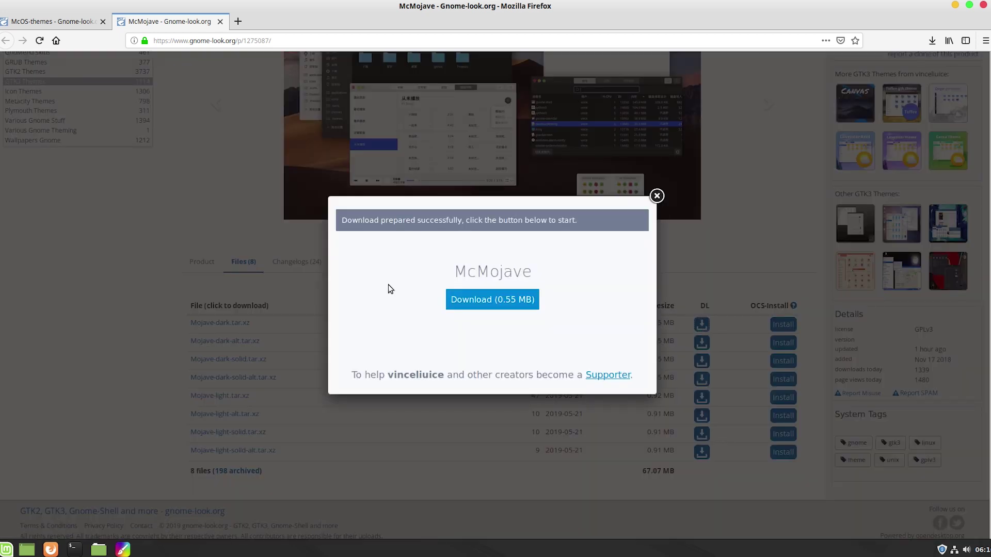
pyautogui.click(493, 302)
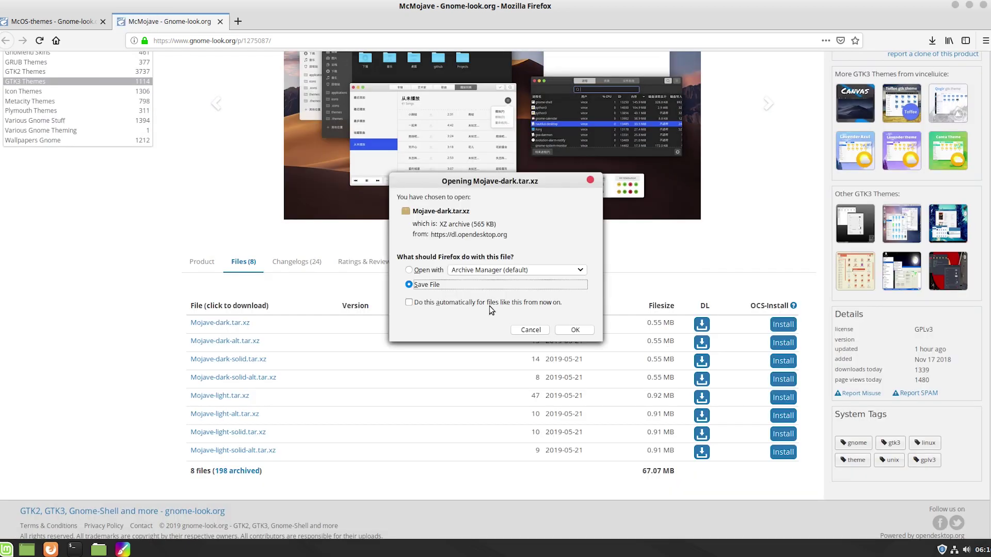
pyautogui.click(567, 330)
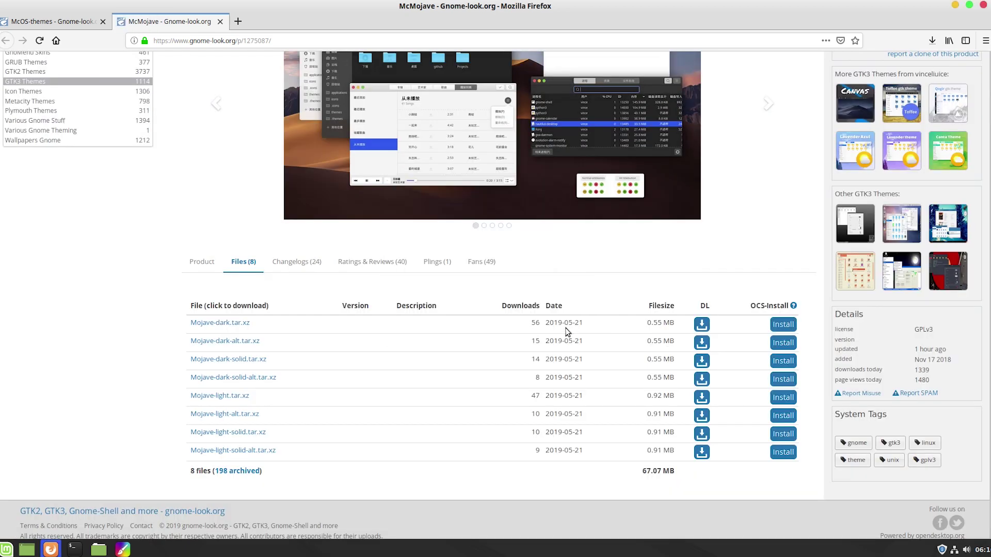
# - Minimize the browser, switch to the file manager and extract Mojave-dark.tar.xz in the Downloads folder
pyautogui.click(955, 5)
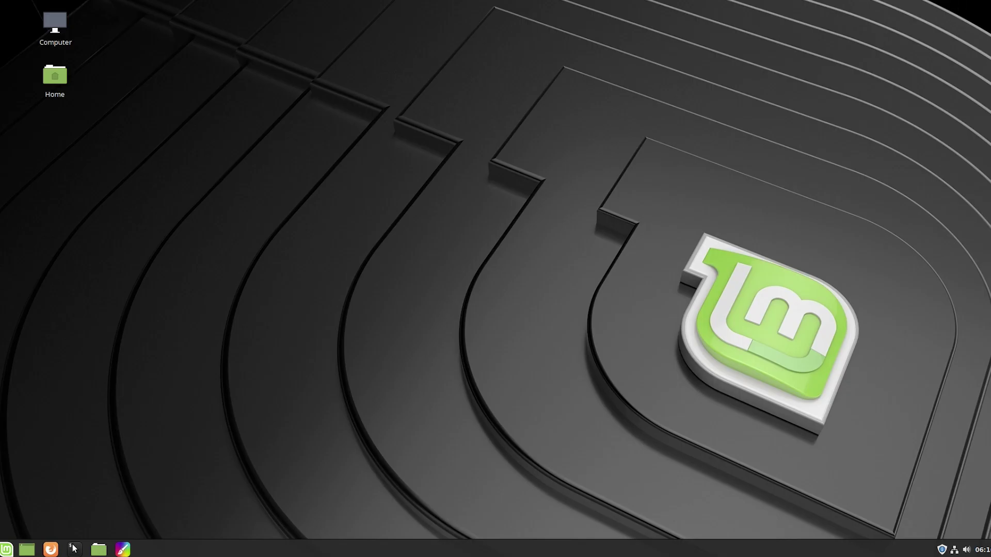
pyautogui.click(98, 549)
pyautogui.click(463, 190)
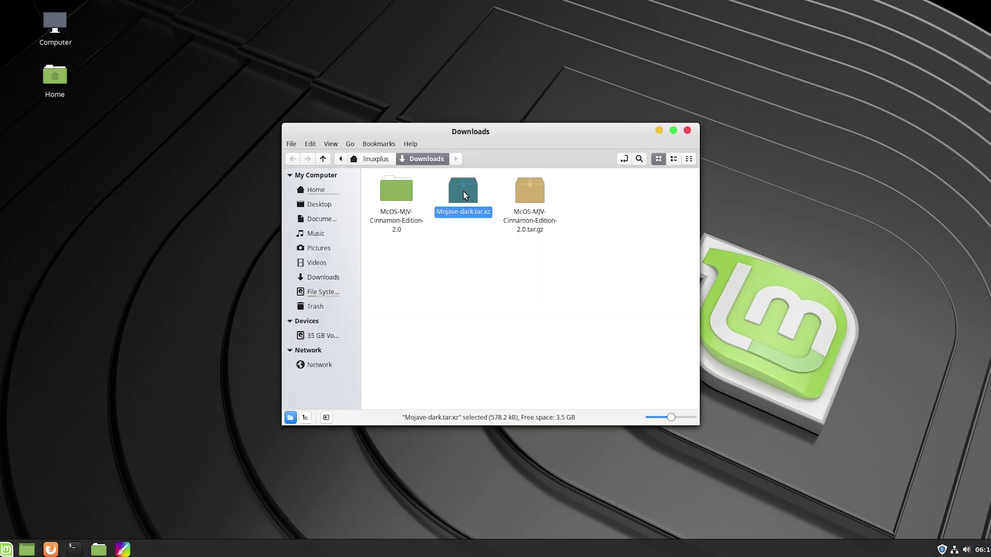
pyautogui.rightClick(463, 190)
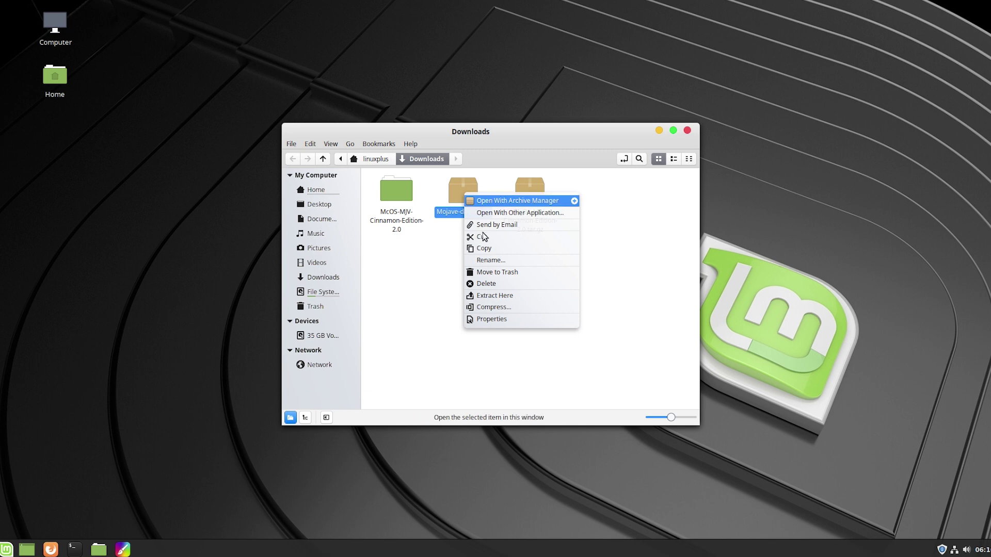
pyautogui.click(506, 298)
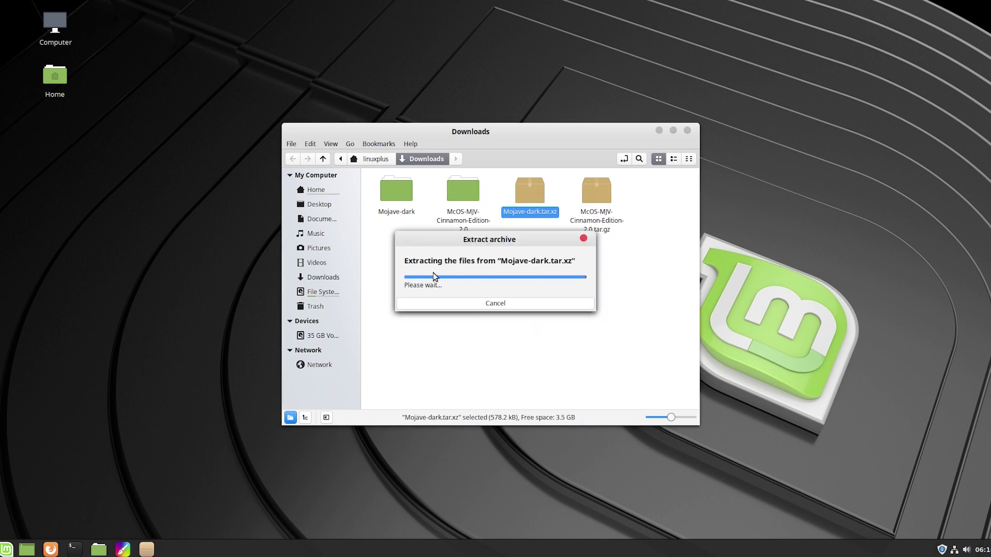
# - Copy the extracted Mojave-dark folder in the Downloads folder
pyautogui.click(396, 193)
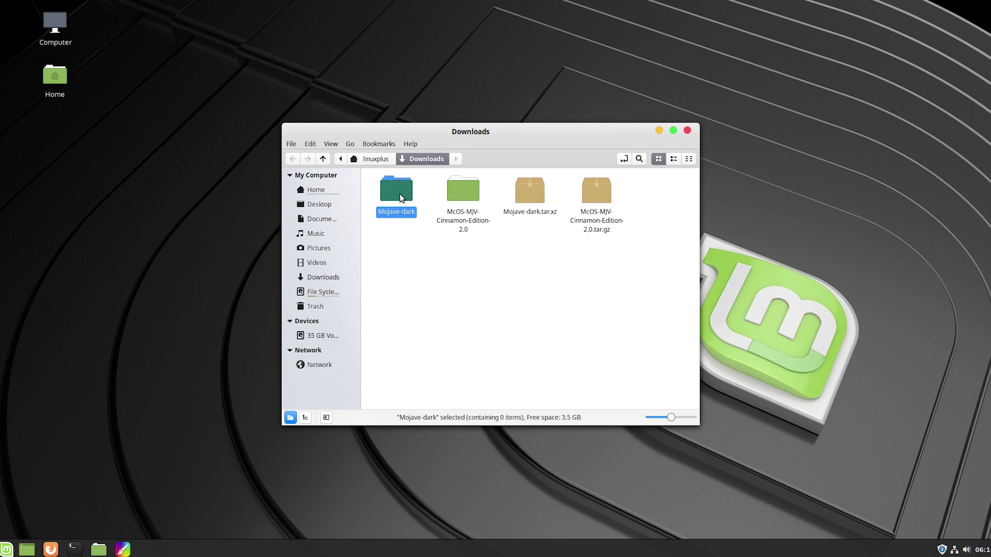
pyautogui.rightClick(400, 193)
pyautogui.click(423, 265)
pyautogui.click(388, 286)
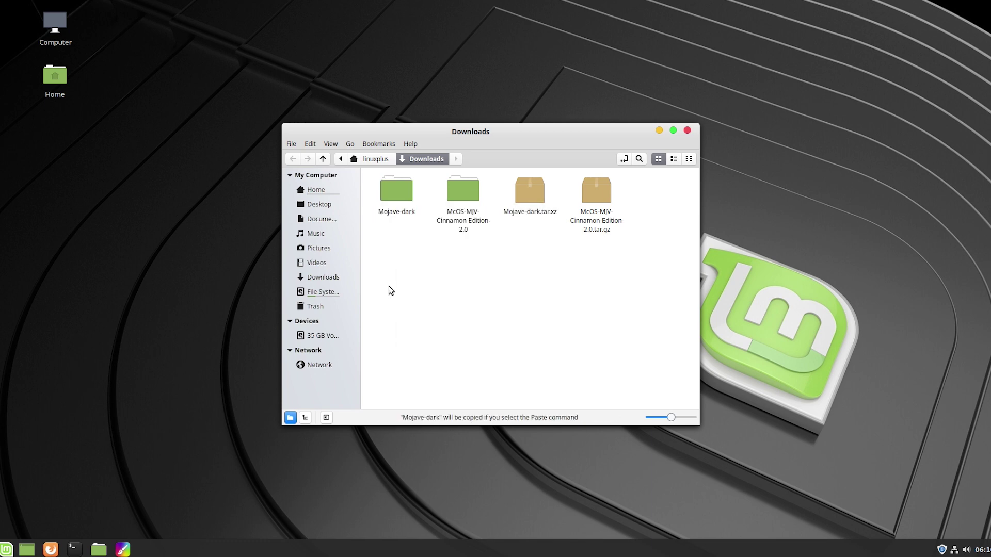
# - Open the hidden .themes folder in Home and paste the copied Mojave-dark folder into it
pyautogui.doubleClick(60, 90)
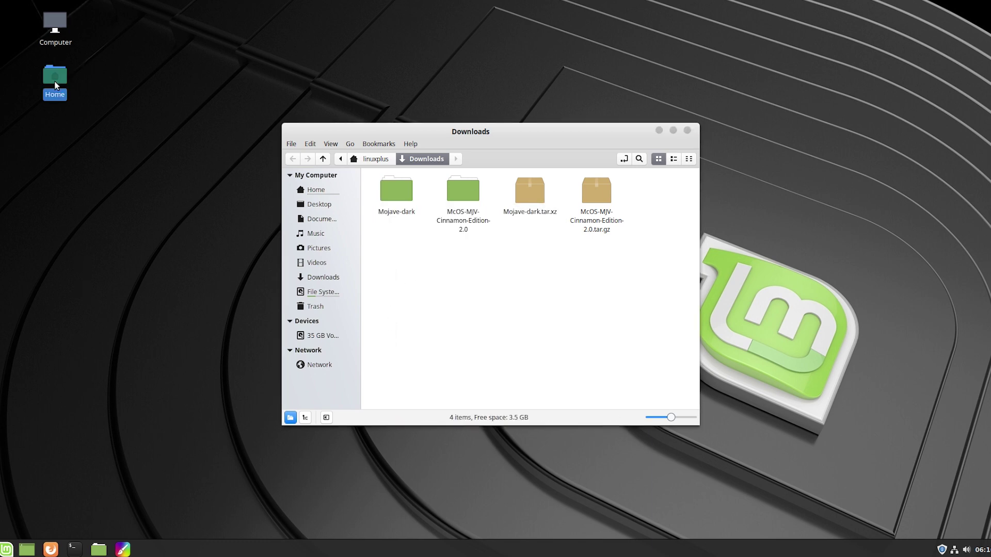
pyautogui.doubleClick(471, 353)
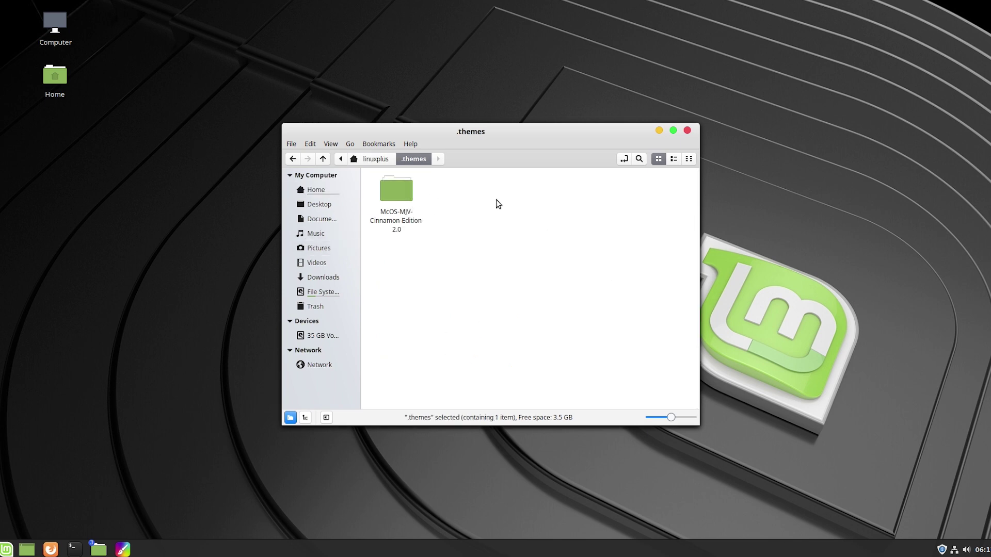
pyautogui.rightClick(477, 186)
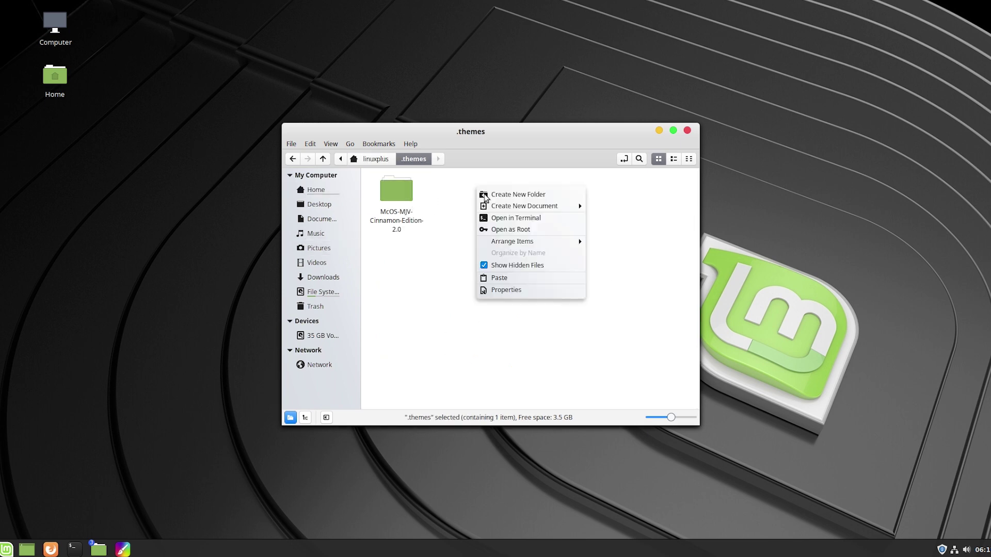
pyautogui.click(501, 277)
pyautogui.click(476, 264)
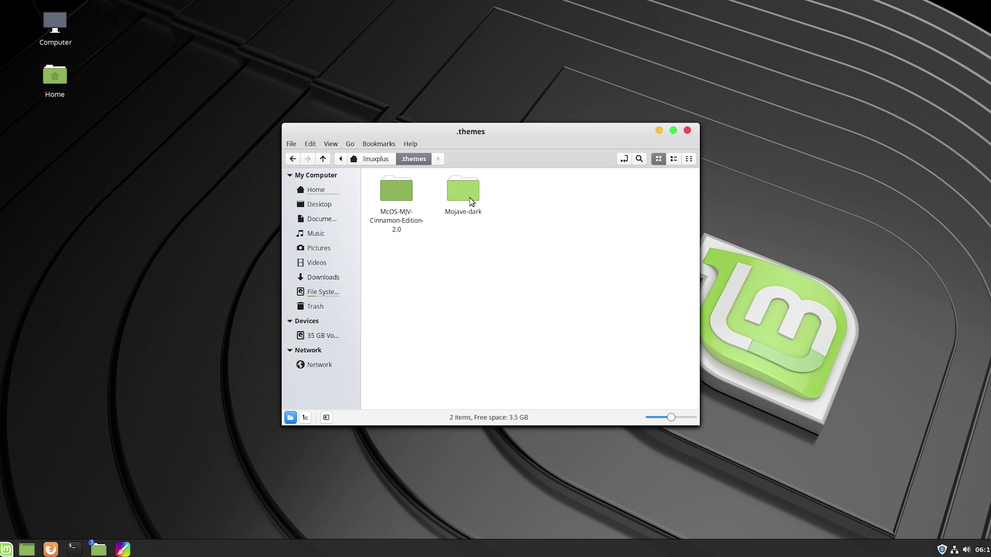
# - Open the desktop's Themes settings and set both the window borders and the controls to Mojave-dark
pyautogui.rightClick(321, 552)
pyautogui.click(313, 455)
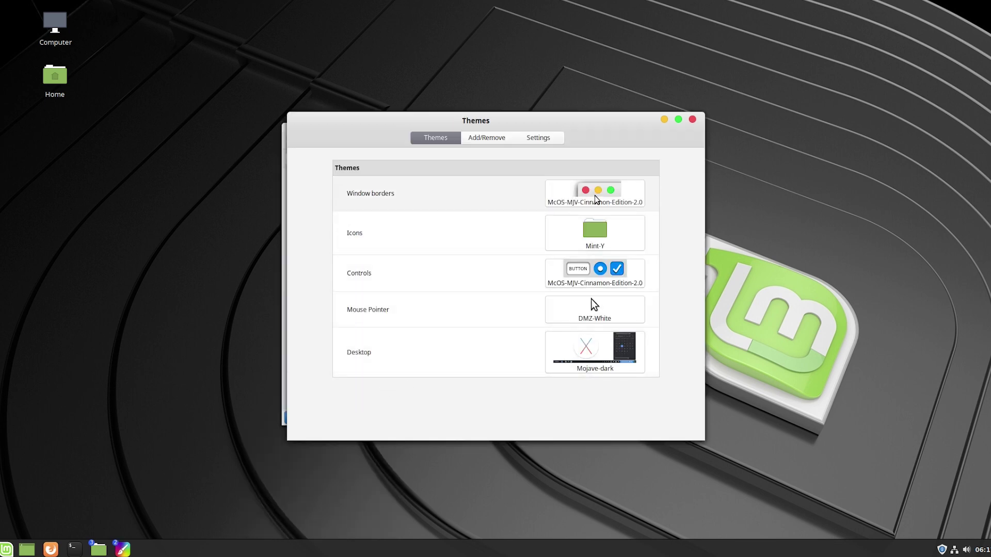
pyautogui.click(595, 198)
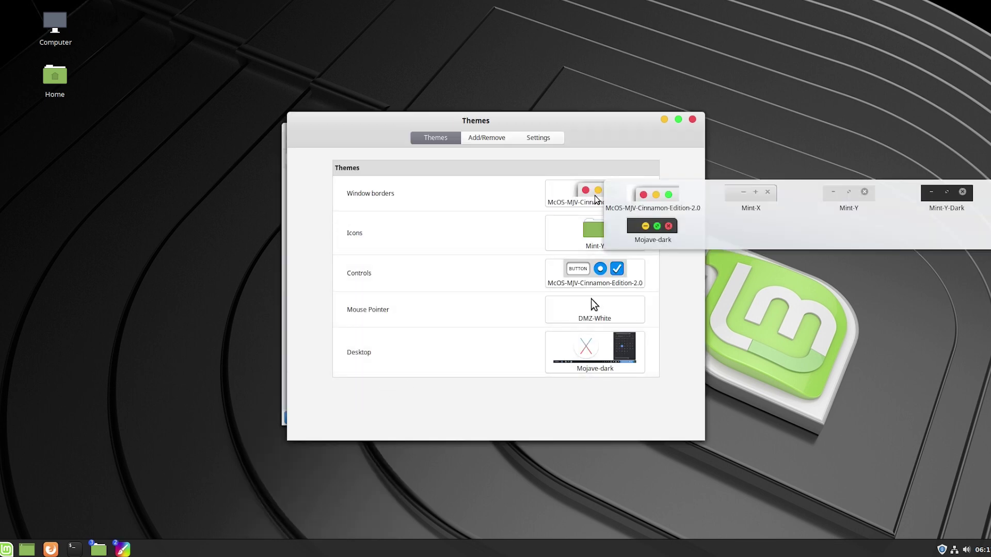
pyautogui.click(634, 234)
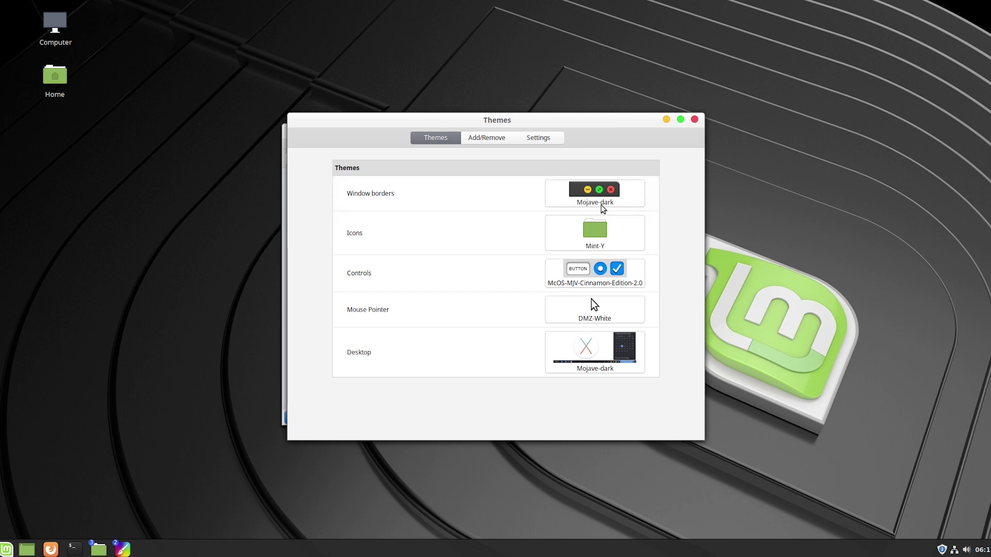
pyautogui.click(573, 272)
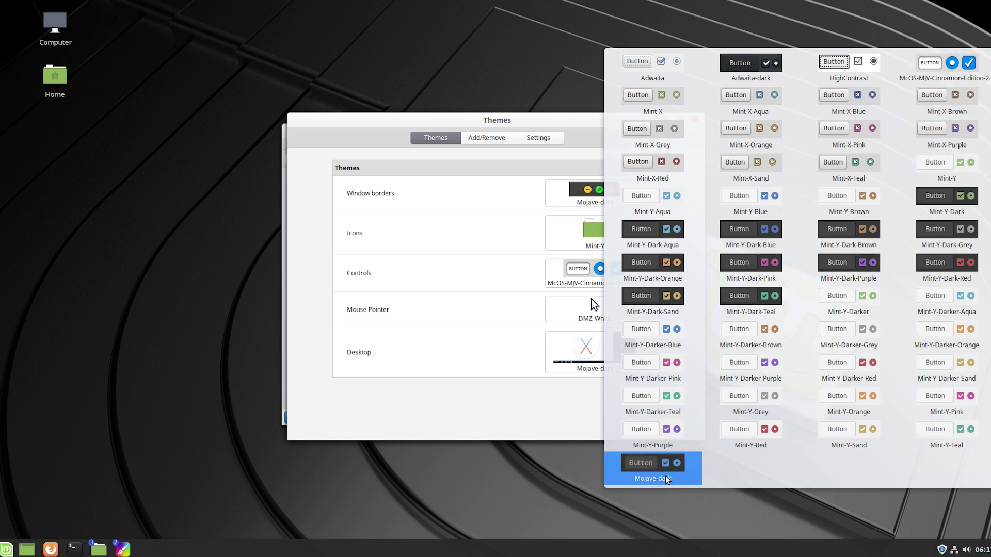
pyautogui.press('Escape')
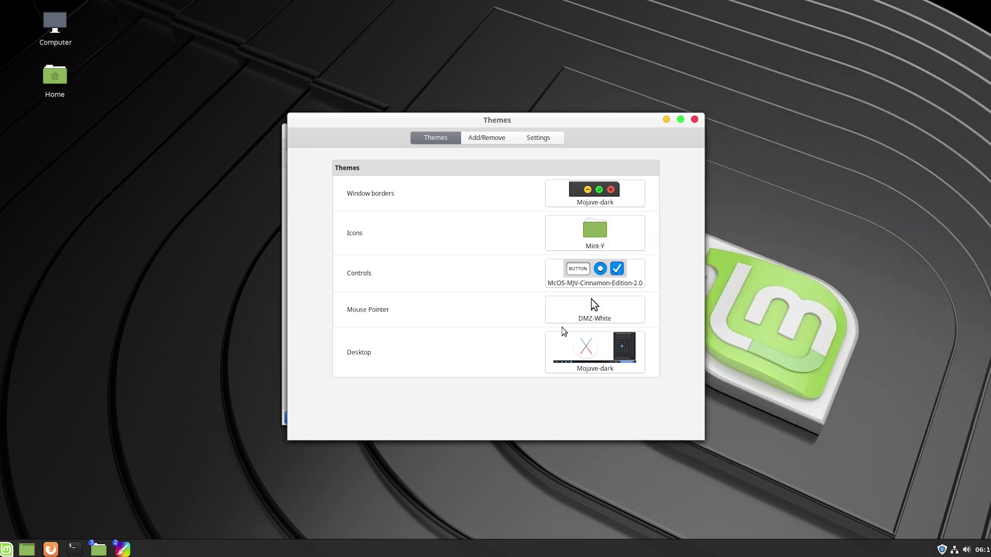
pyautogui.click(561, 317)
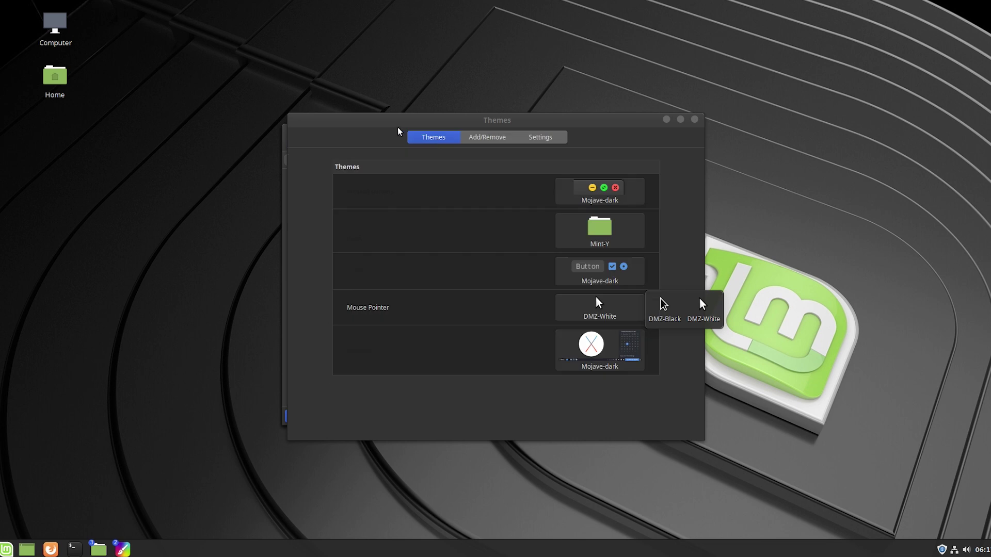
pyautogui.press('Escape')
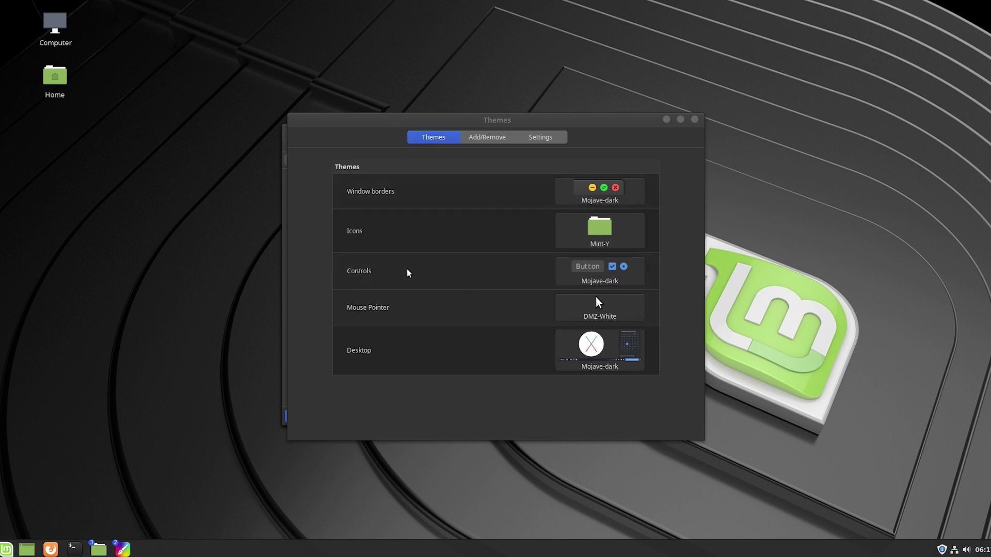
# - Check how the applied theme looks in the start menu and in a Home folder window
pyautogui.click(9, 550)
pyautogui.click(9, 552)
pyautogui.doubleClick(54, 77)
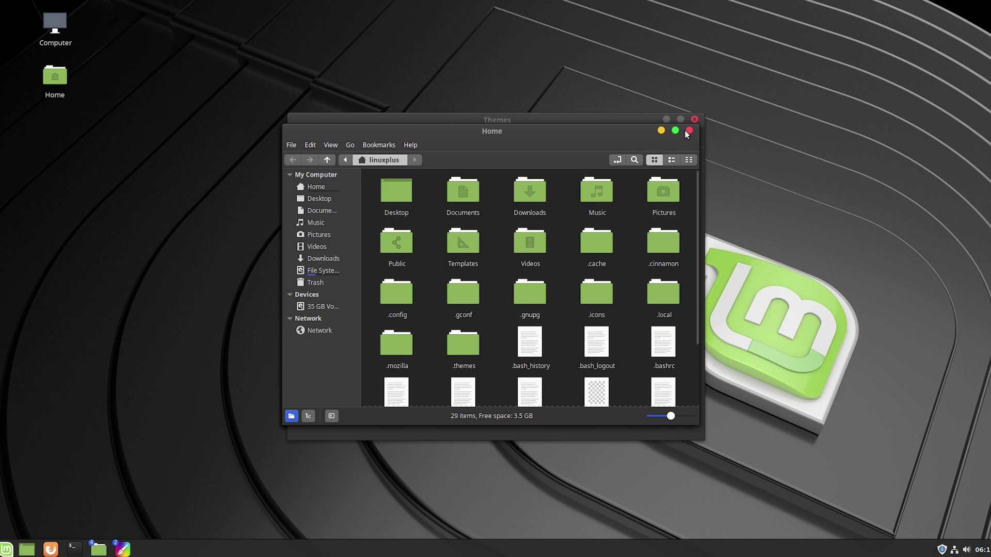
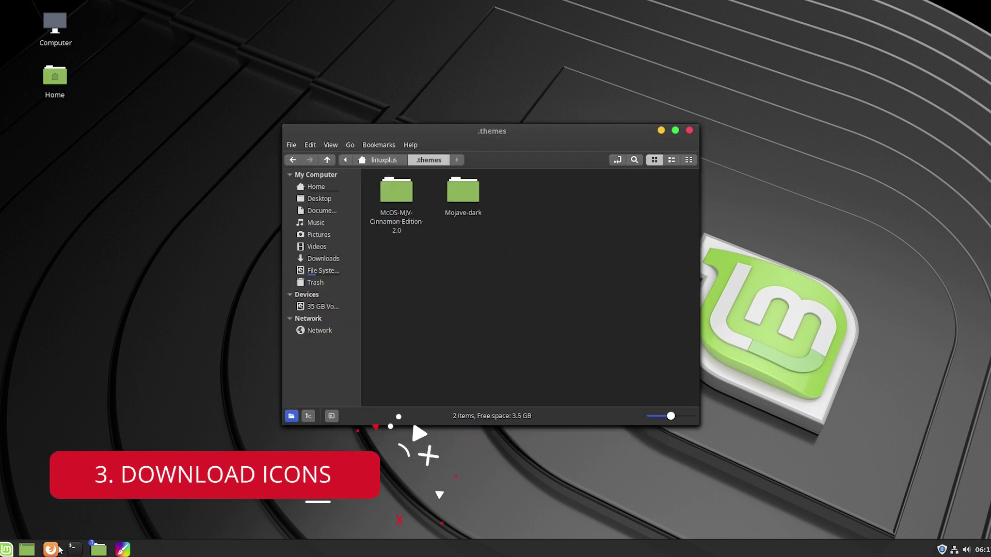
# - Switch to Firefox, search Gnome-look.org for "Cupertino iCons" and open the Cupertino iCons Collection page
pyautogui.click(50, 549)
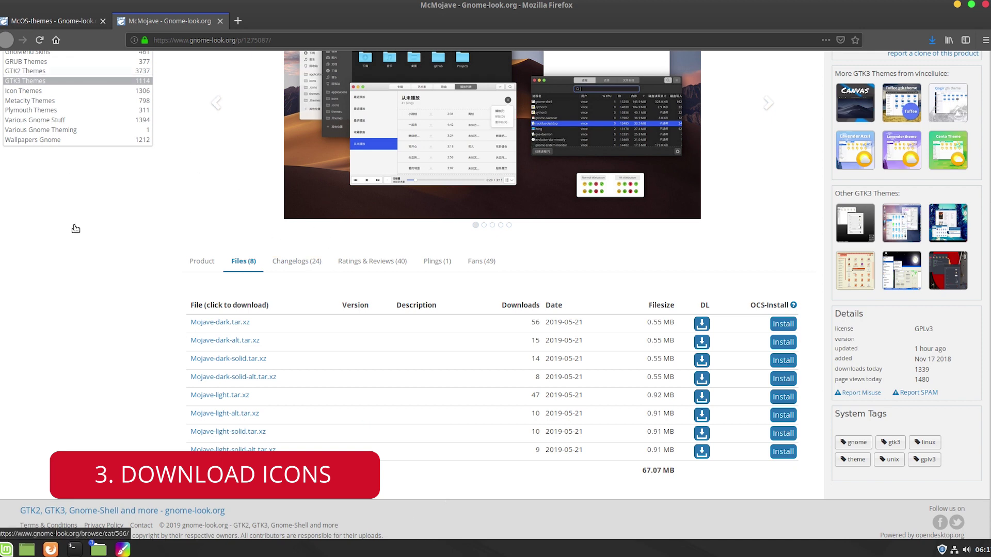
pyautogui.scroll(5, 73, 226)
pyautogui.hotkey('ctrl', 'Tab')
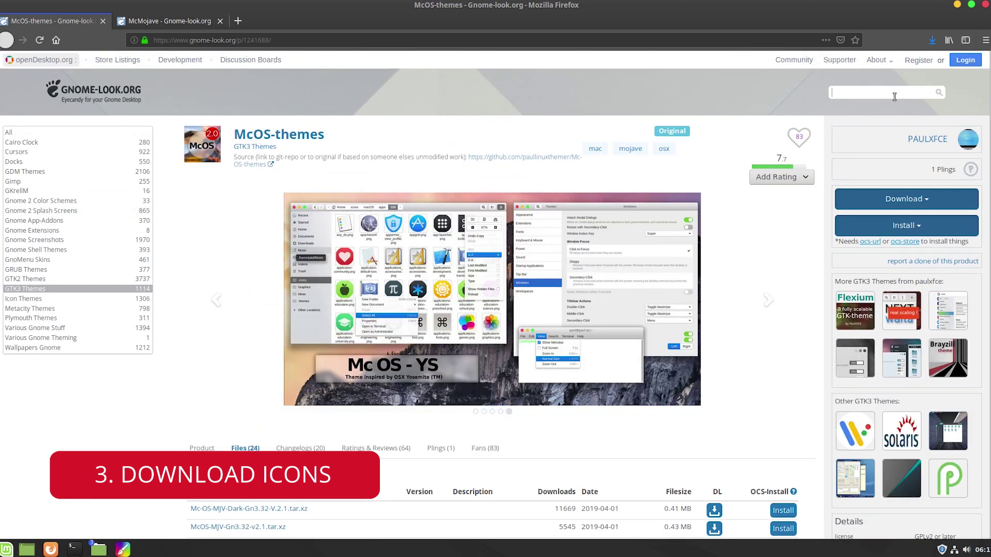
pyautogui.click(892, 97)
pyautogui.write('Cupertino iCons')
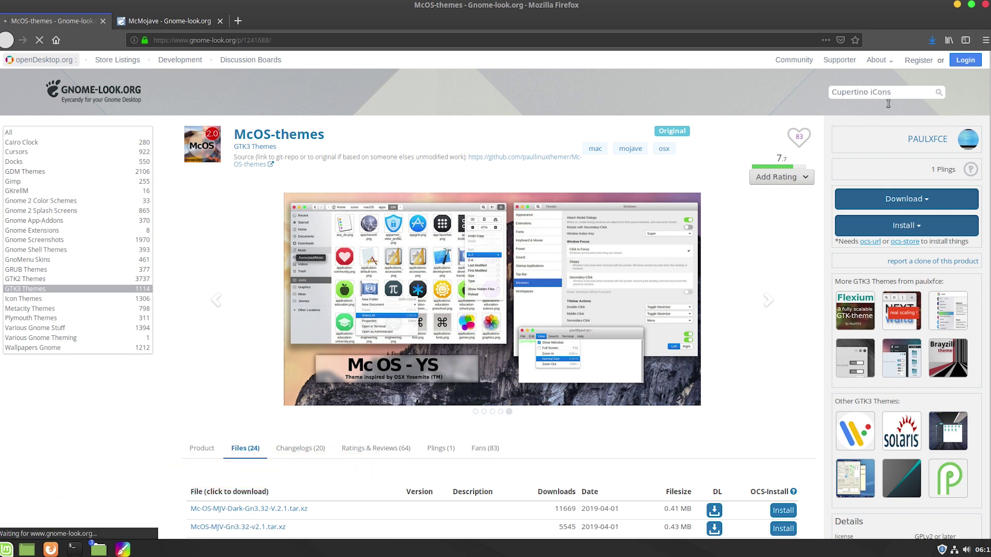
pyautogui.press('Return')
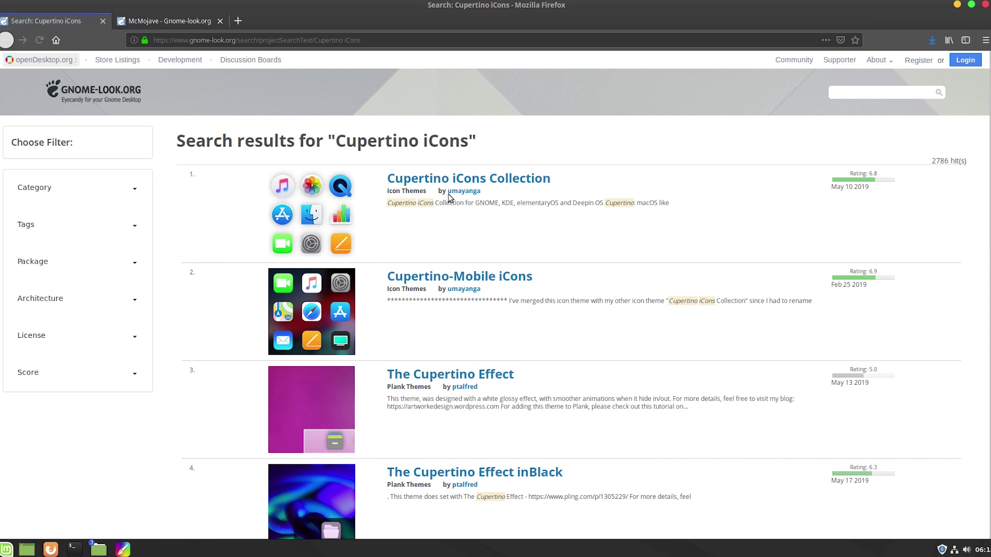
pyautogui.click(442, 184)
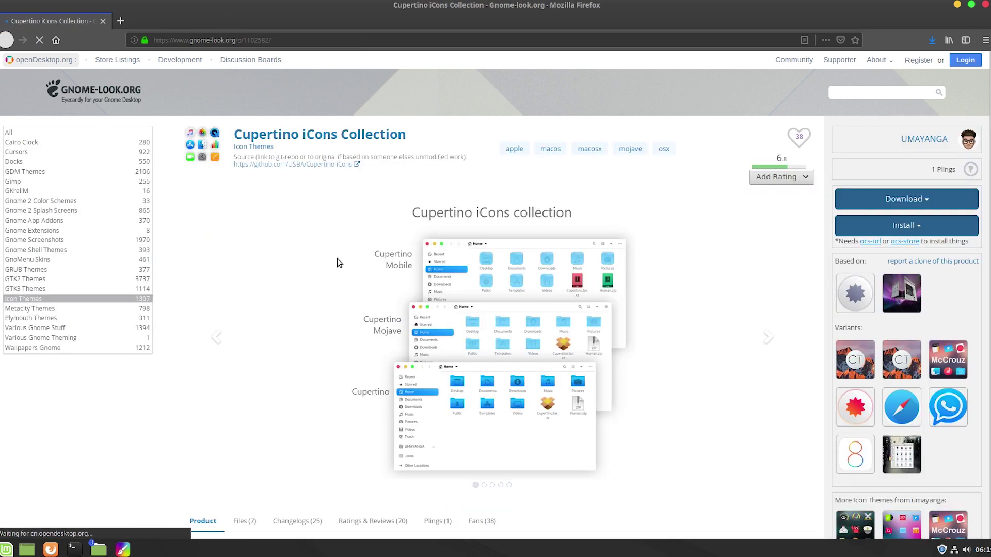
# - Download Cupertino-Mojave.tar.xz from the Cupertino iCons Collection's files, saving the file
pyautogui.scroll(-5, 227, 283)
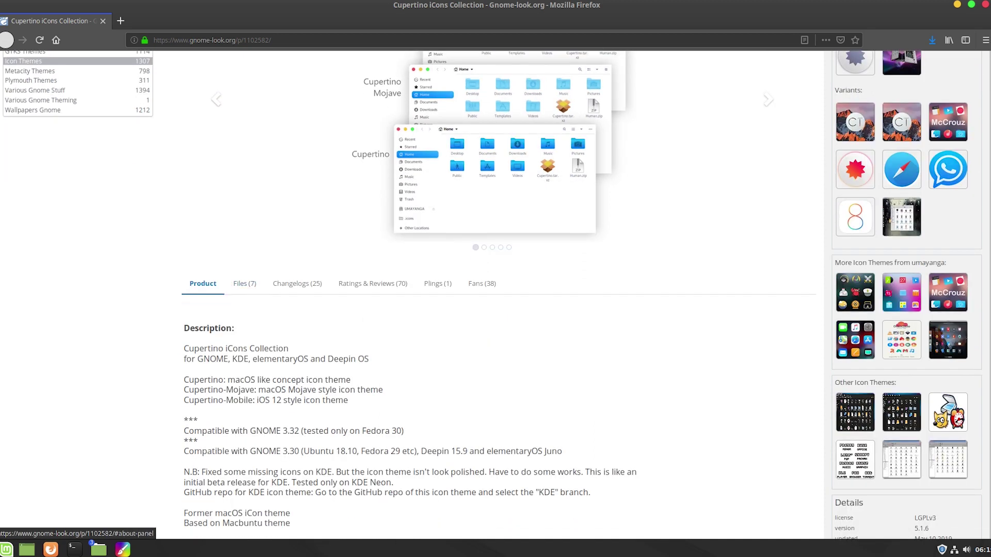
pyautogui.click(248, 282)
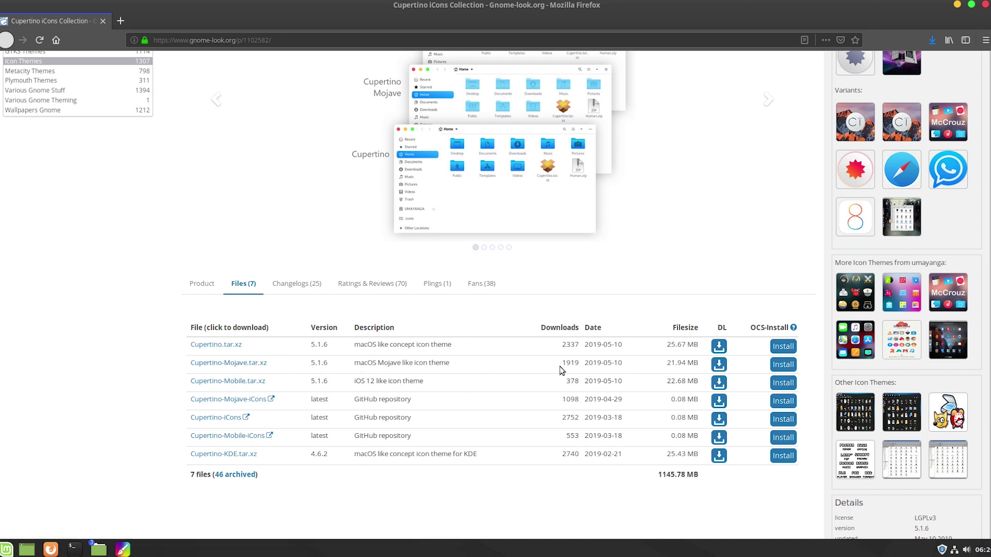
pyautogui.click(719, 366)
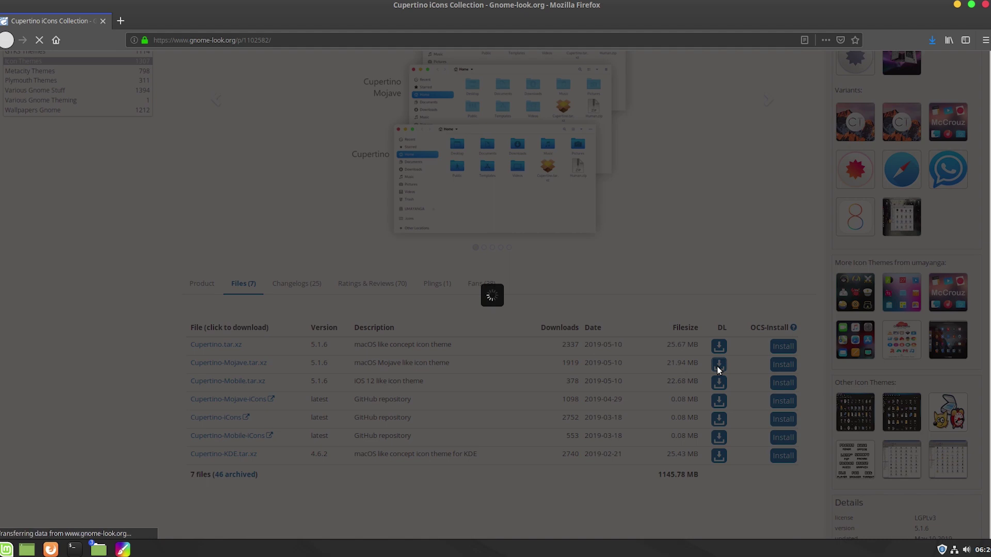
pyautogui.click(496, 300)
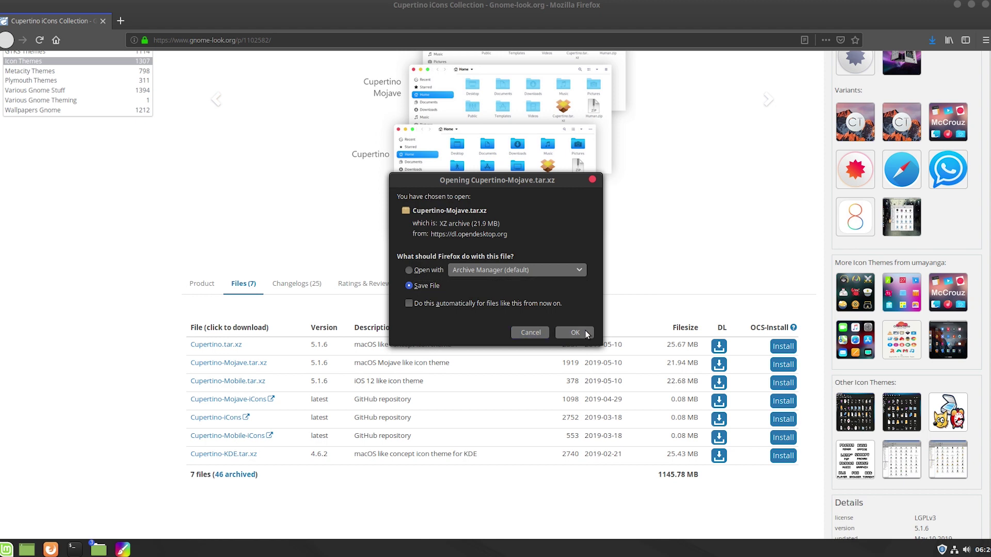
pyautogui.click(585, 331)
pyautogui.click(201, 284)
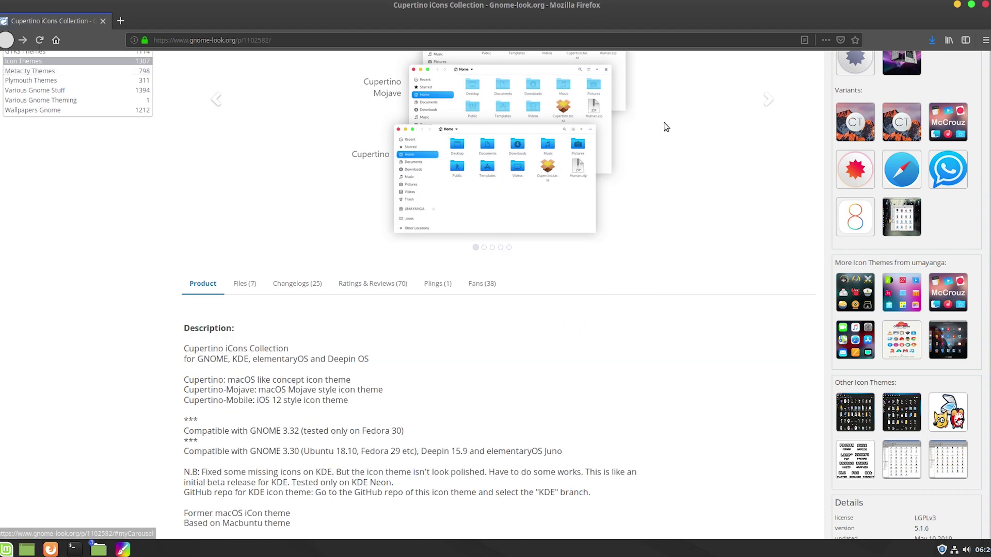
# - Show the downloaded Cupertino-Mojave.tar.xz in its folder, minimize the browser and extract the archive there
pyautogui.click(936, 39)
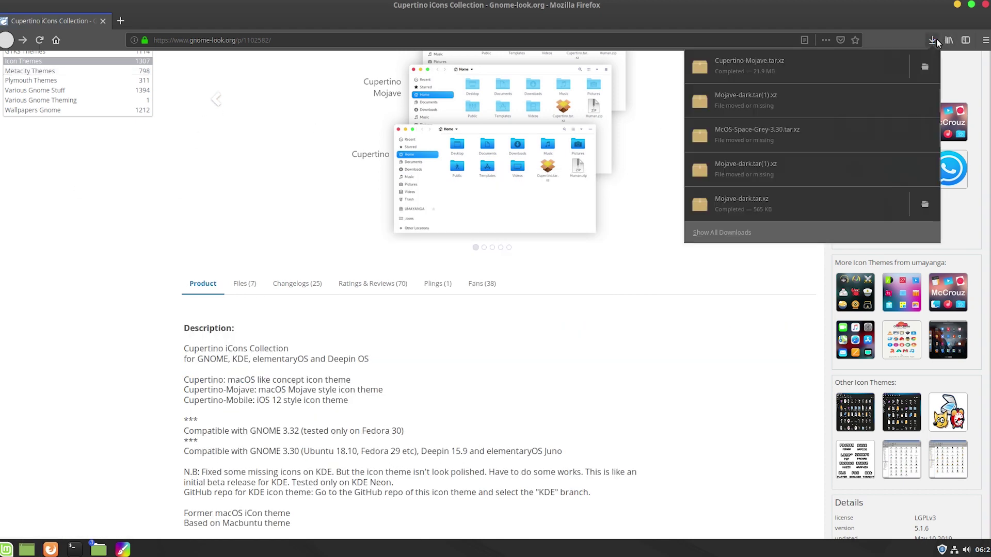
pyautogui.click(924, 72)
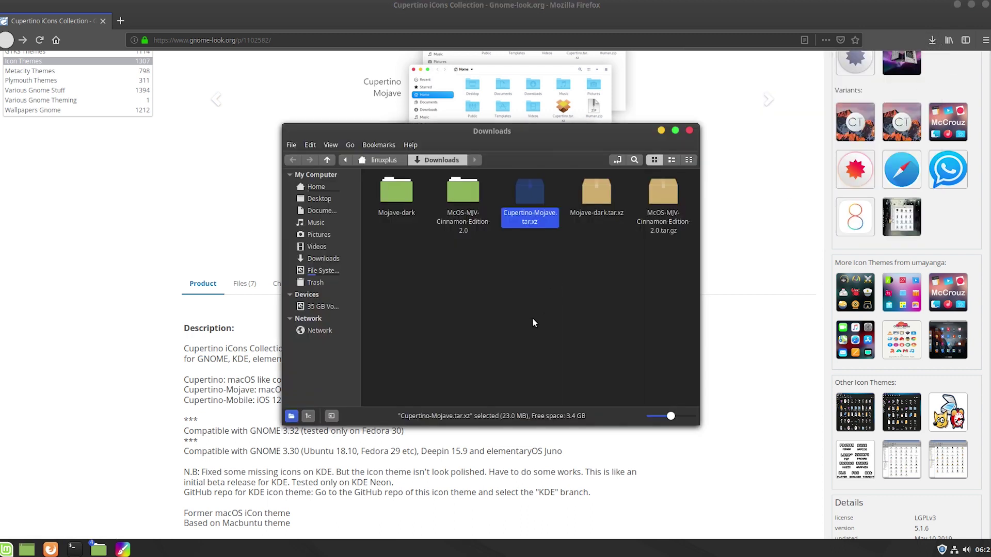
pyautogui.click(537, 216)
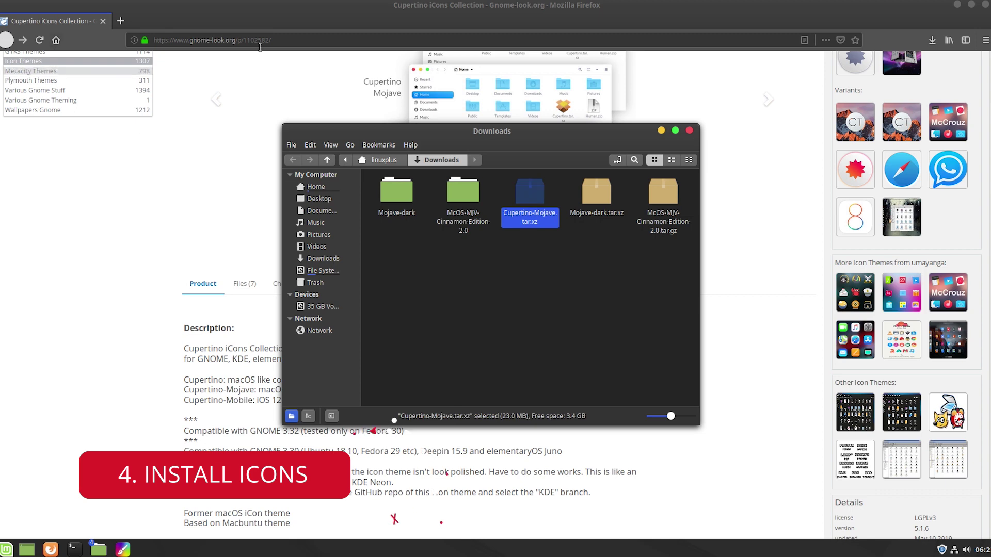
pyautogui.click(957, 4)
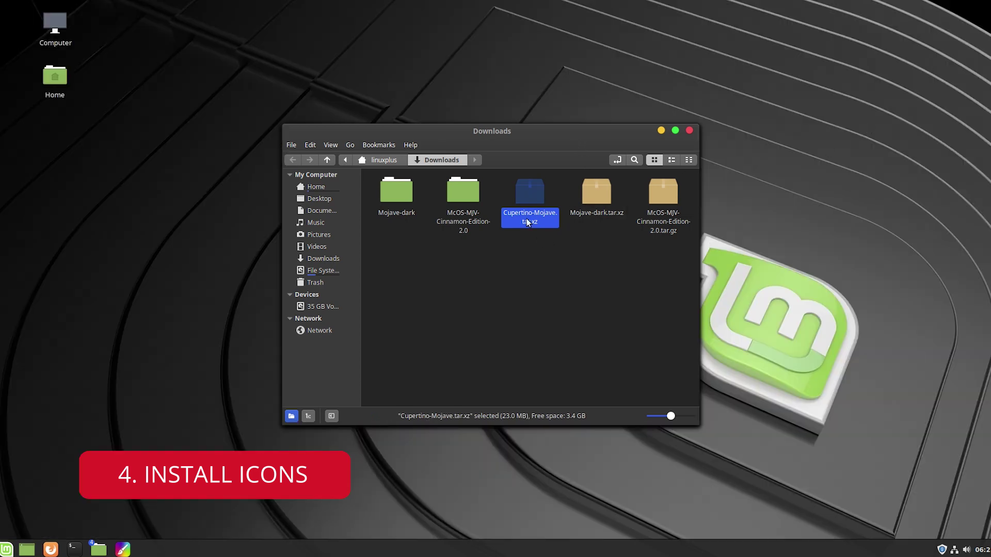
pyautogui.rightClick(527, 188)
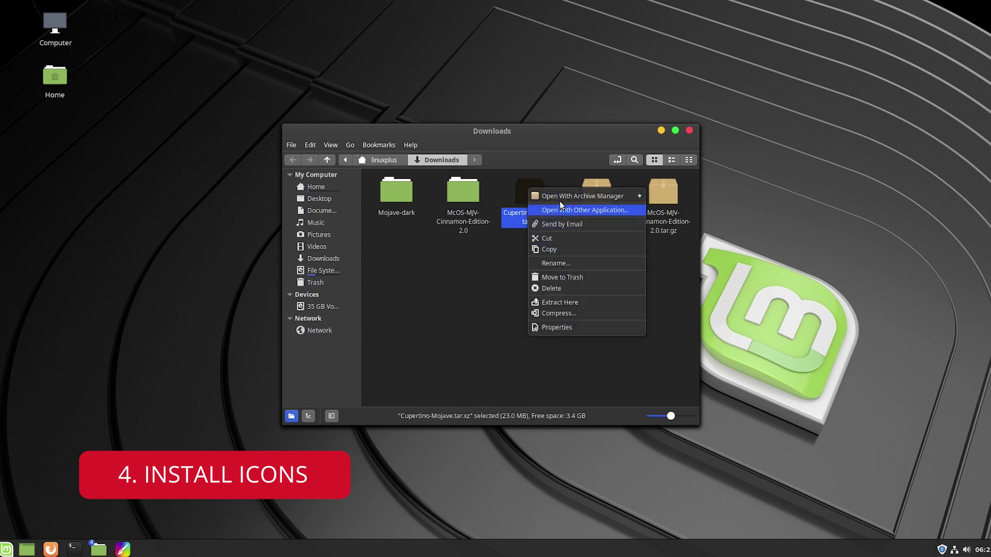
pyautogui.click(574, 304)
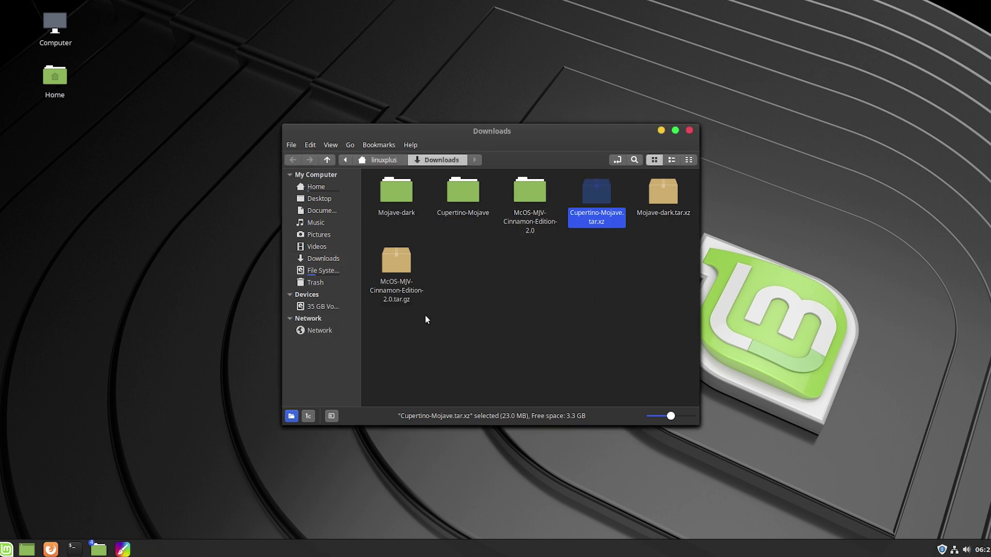
# - Inspect the contents of the extracted Cupertino-Mojave folder and return to Downloads
pyautogui.click(396, 198)
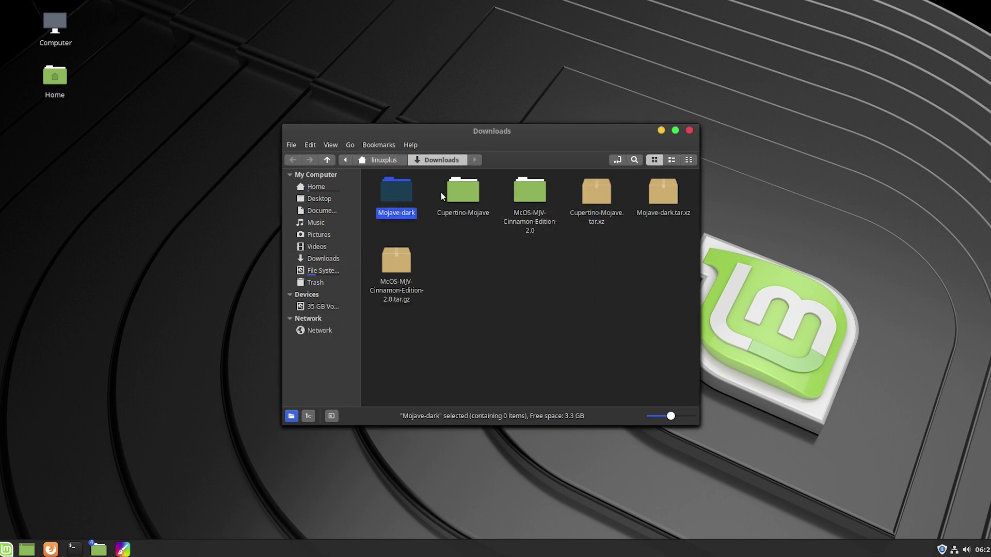
pyautogui.click(459, 191)
pyautogui.doubleClick(460, 189)
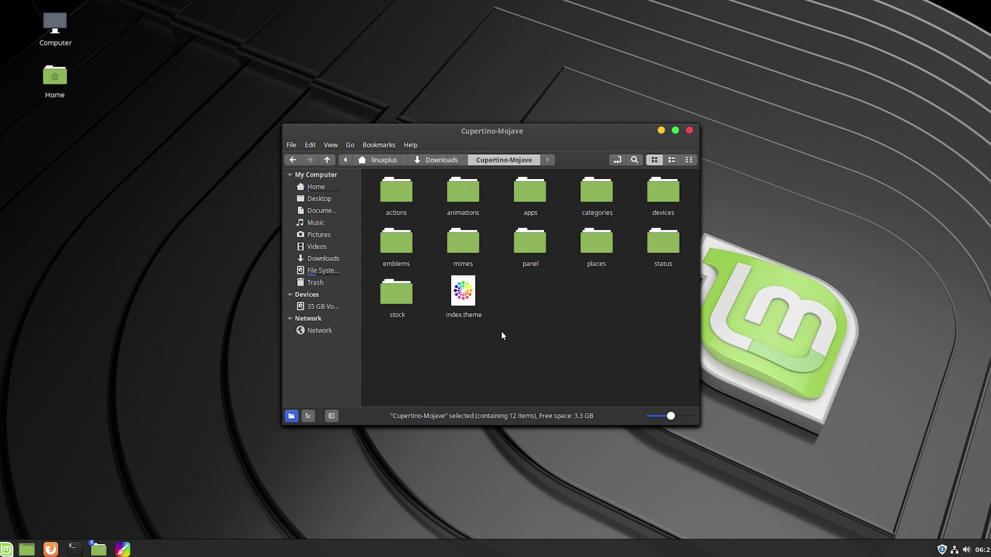
pyautogui.click(443, 159)
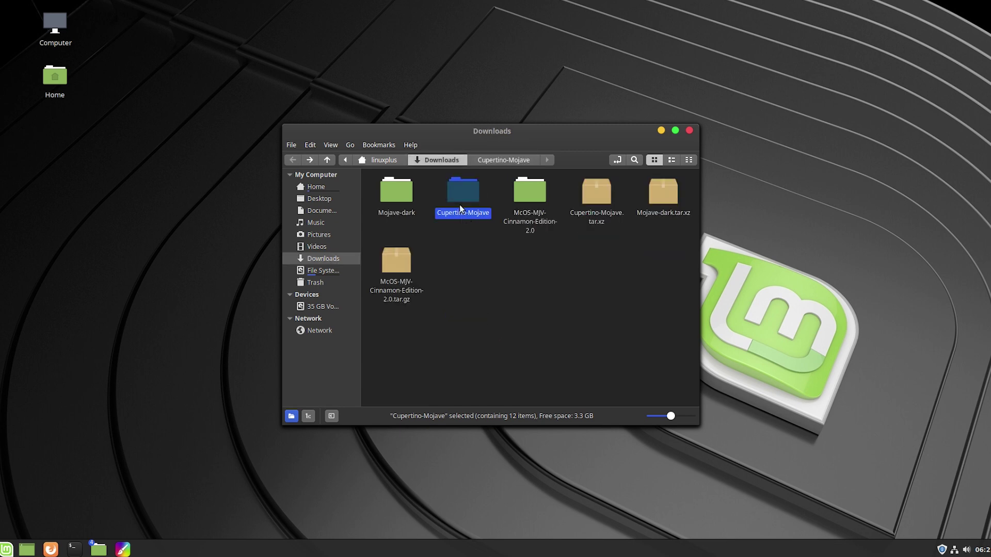
# - Copy the Cupertino-Mojave folder from Downloads into the .icons folder in Home
pyautogui.rightClick(468, 212)
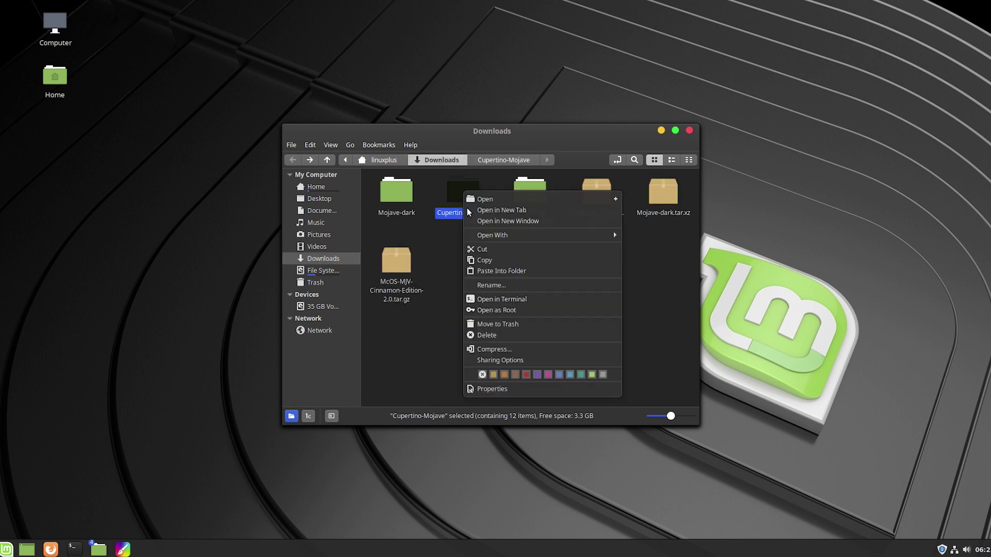
pyautogui.click(493, 260)
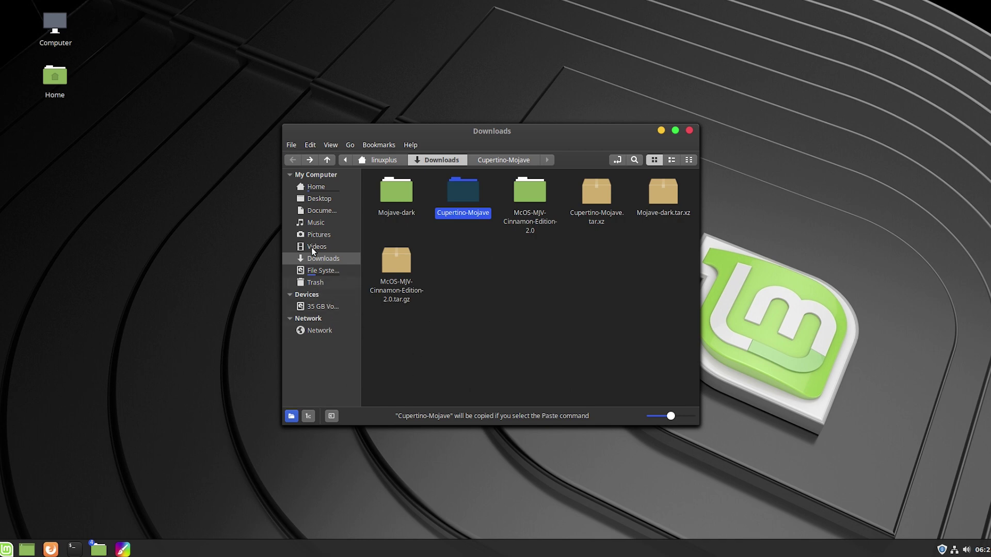
pyautogui.click(315, 186)
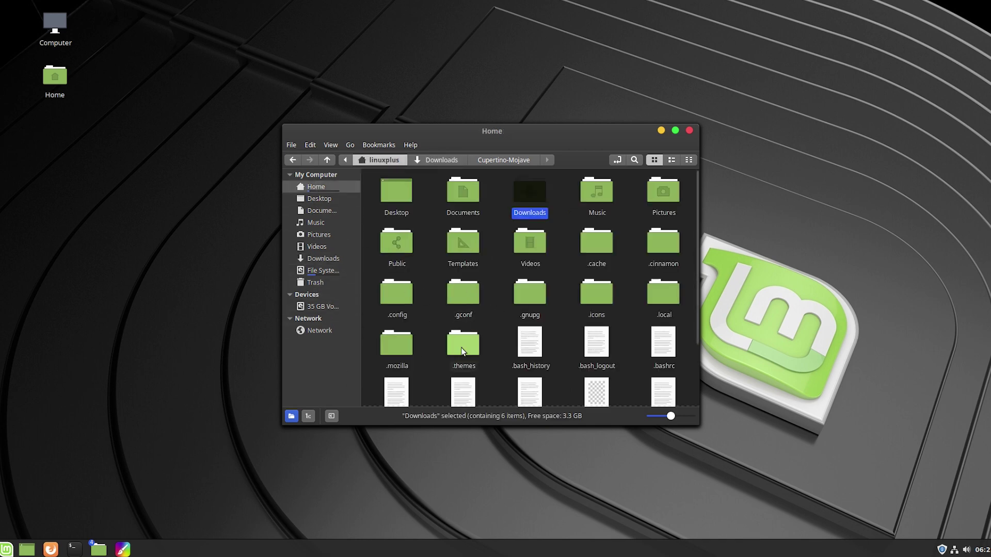
pyautogui.click(462, 345)
pyautogui.click(593, 301)
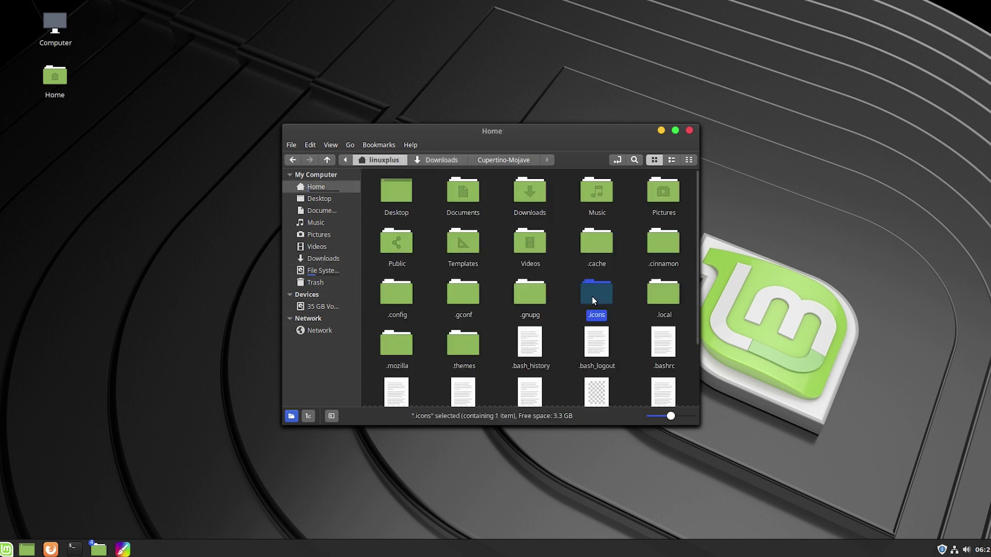
pyautogui.doubleClick(597, 290)
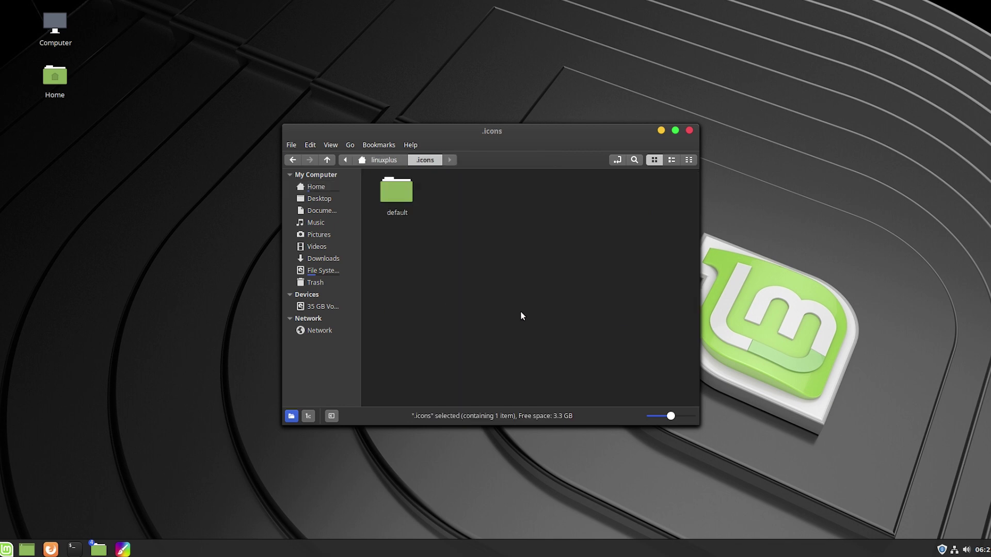
pyautogui.rightClick(484, 219)
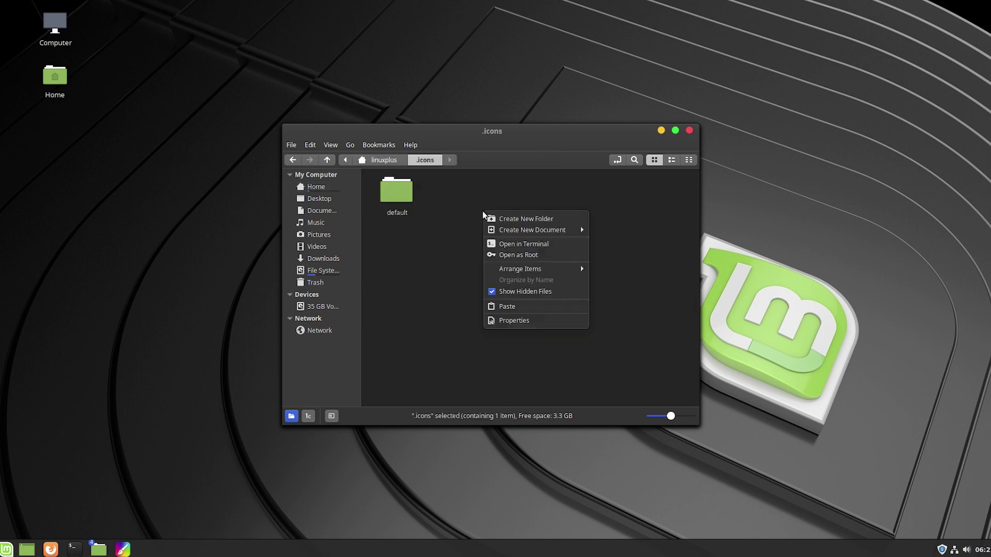
pyautogui.click(505, 307)
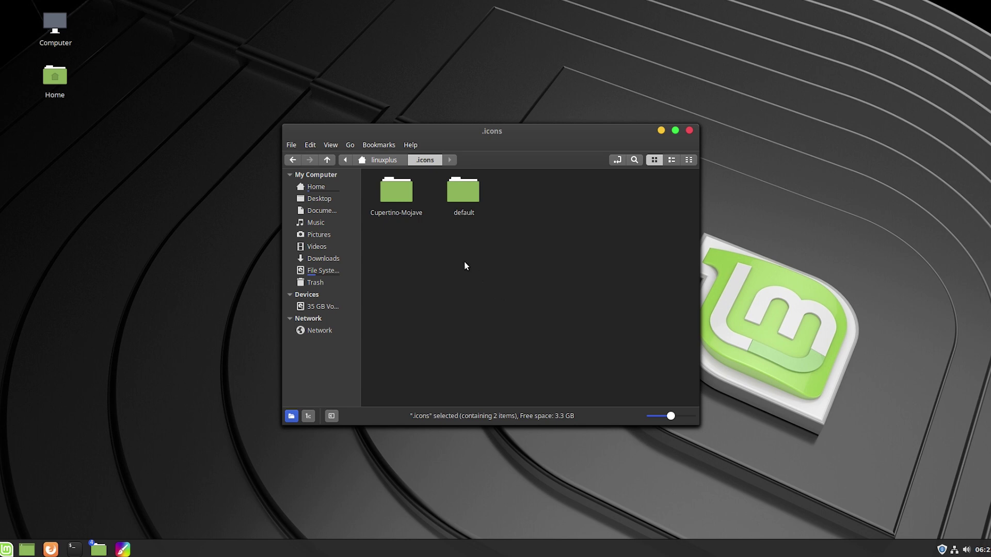
# - Open the theme settings and set the icon theme to Cupertino-Mojave
pyautogui.rightClick(317, 549)
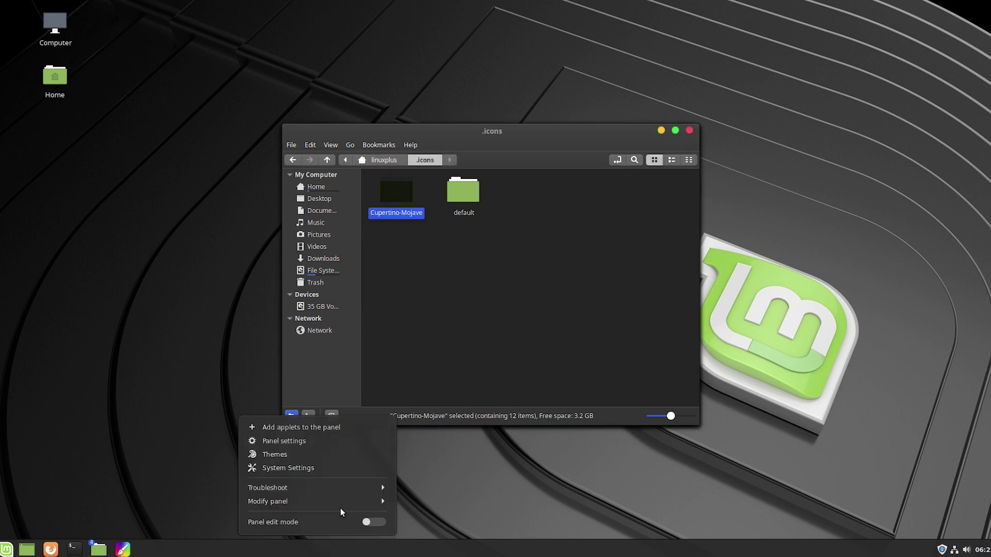
pyautogui.click(283, 453)
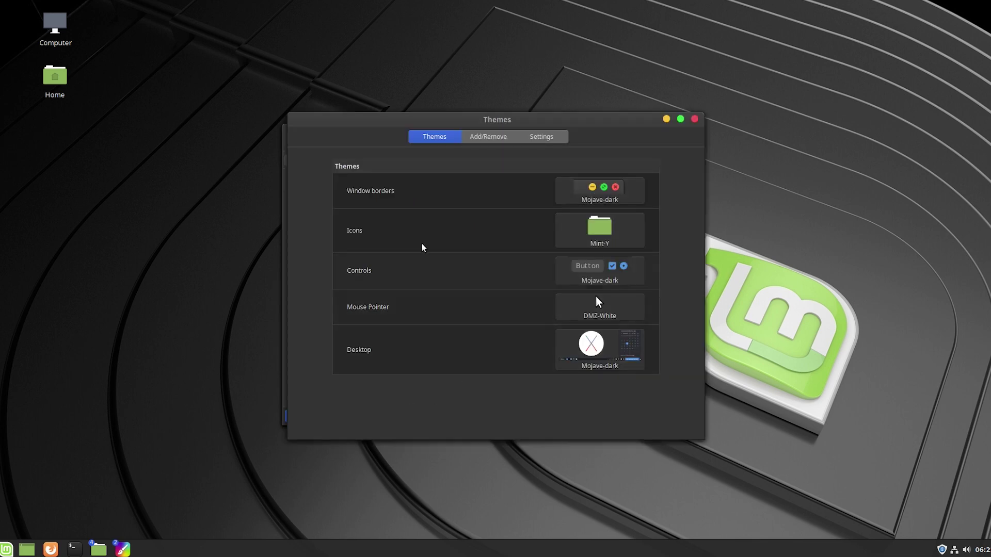
pyautogui.click(568, 232)
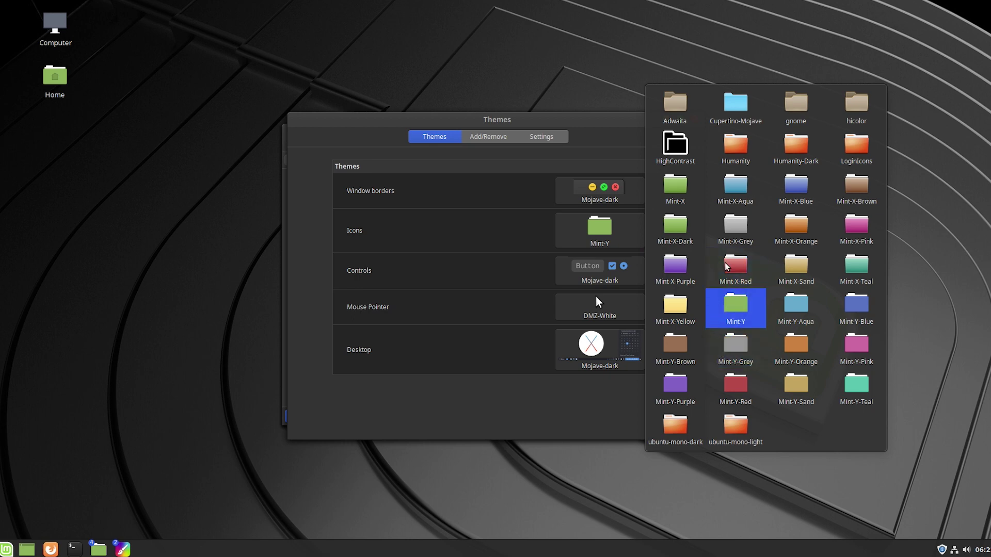
pyautogui.click(726, 117)
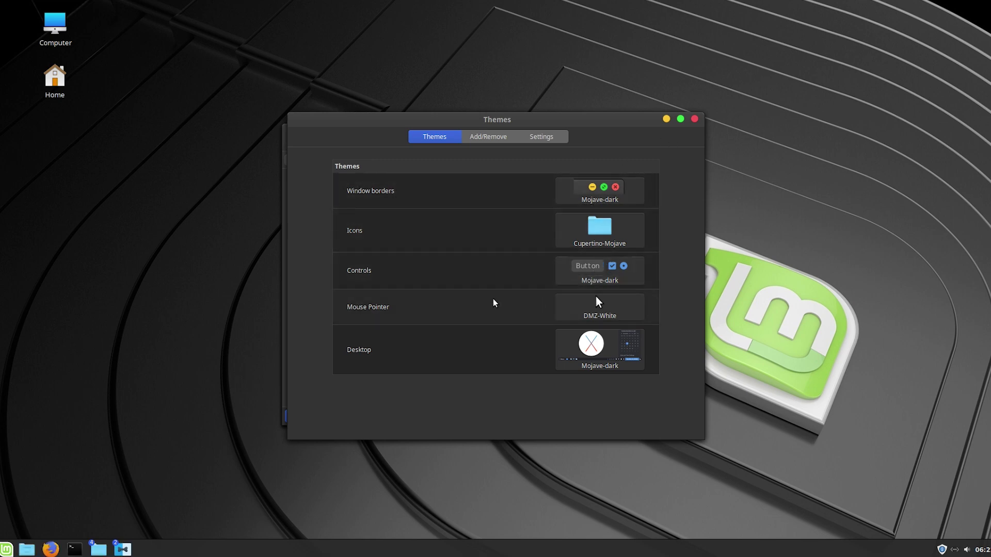
# - Choose Mojave-dark as the desktop theme and minimize the Themes window
pyautogui.click(577, 346)
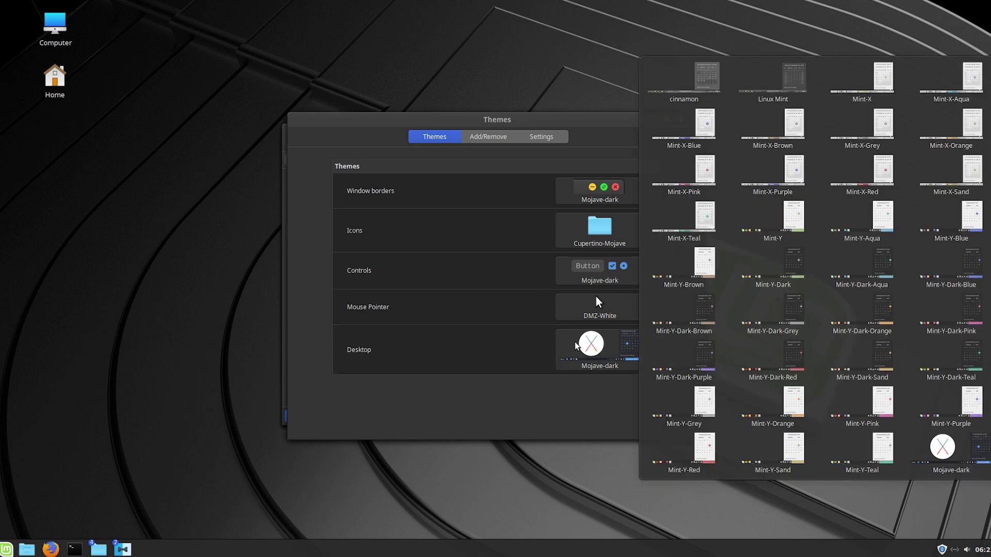
pyautogui.click(968, 468)
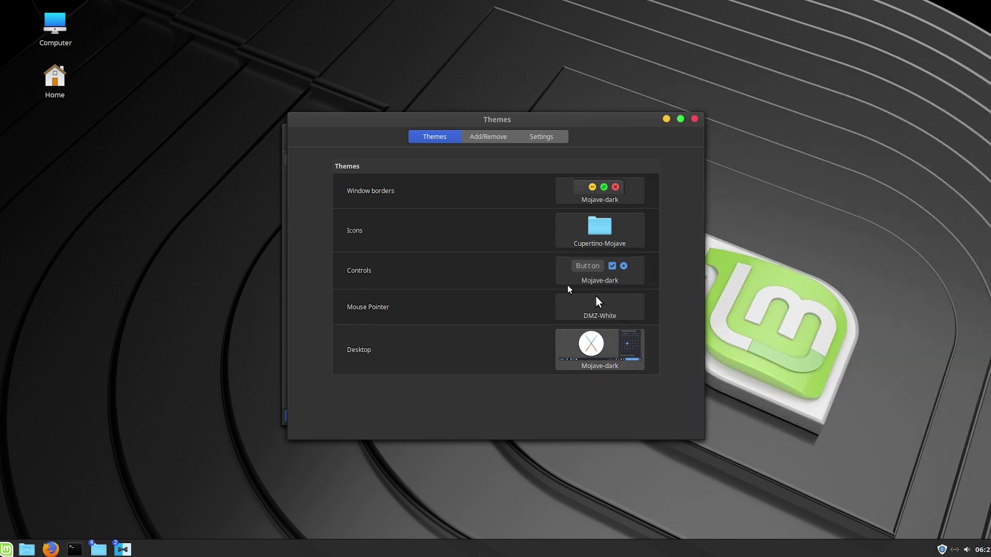
pyautogui.click(666, 119)
# - Examine the applied icons in the file manager and the applications menu, including the Graphics category
pyautogui.click(448, 259)
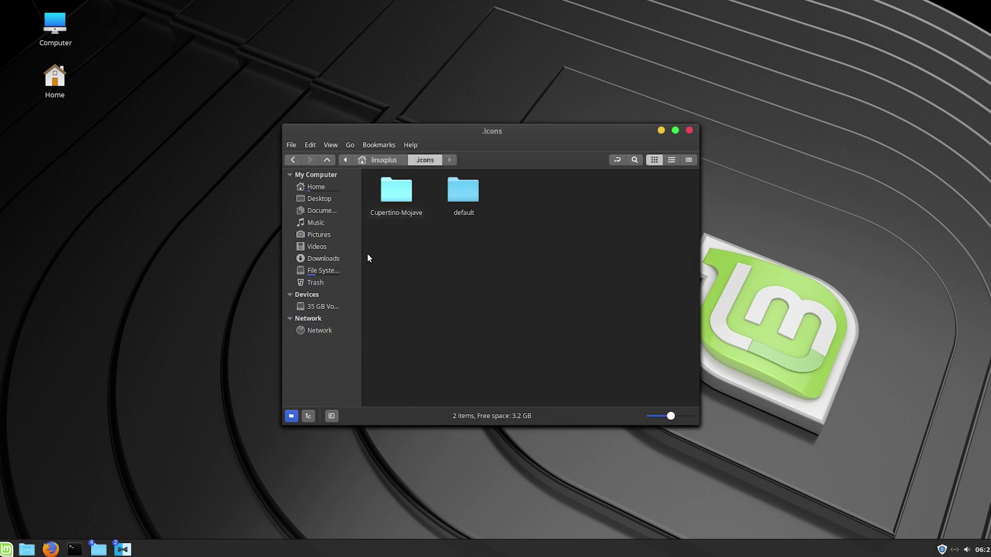
pyautogui.click(8, 549)
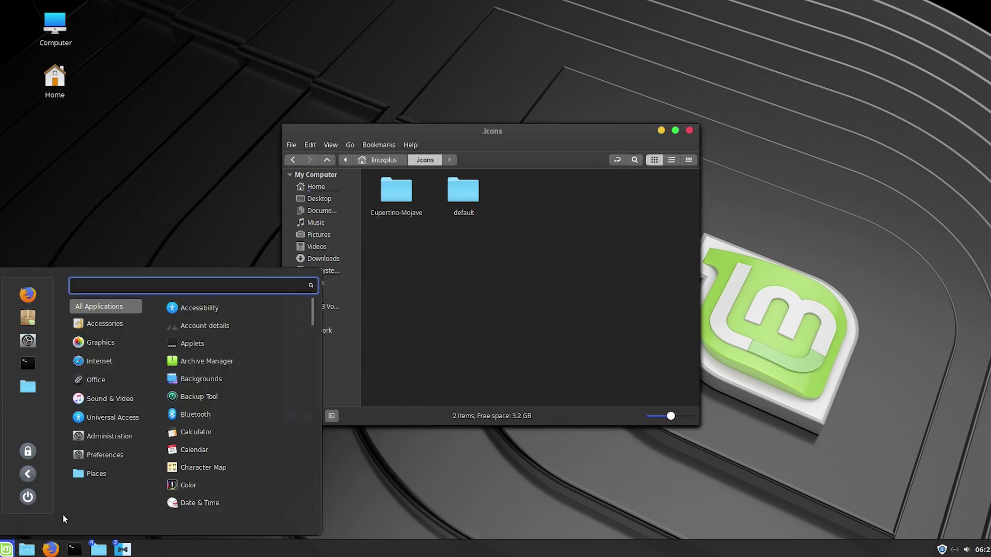
pyautogui.moveTo(101, 342)
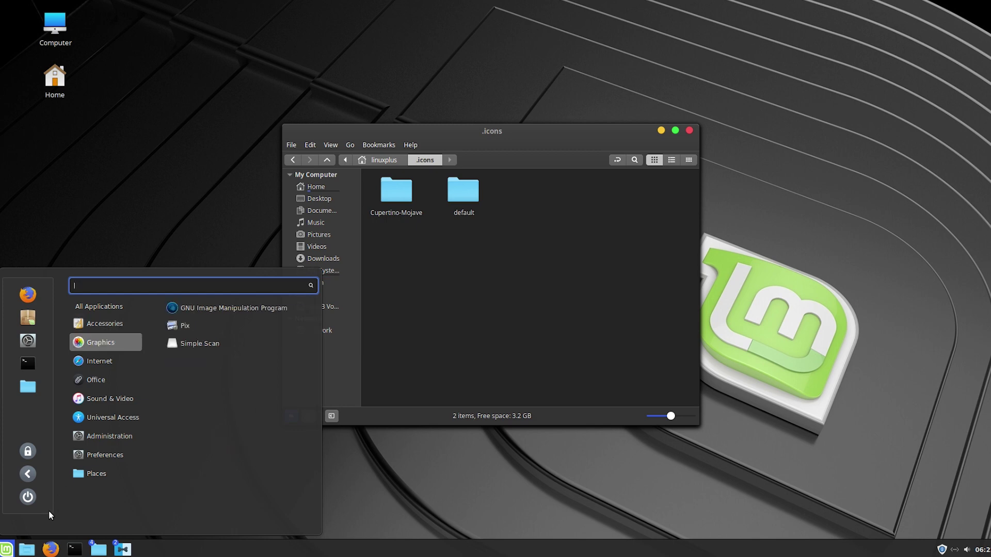
pyautogui.click(377, 504)
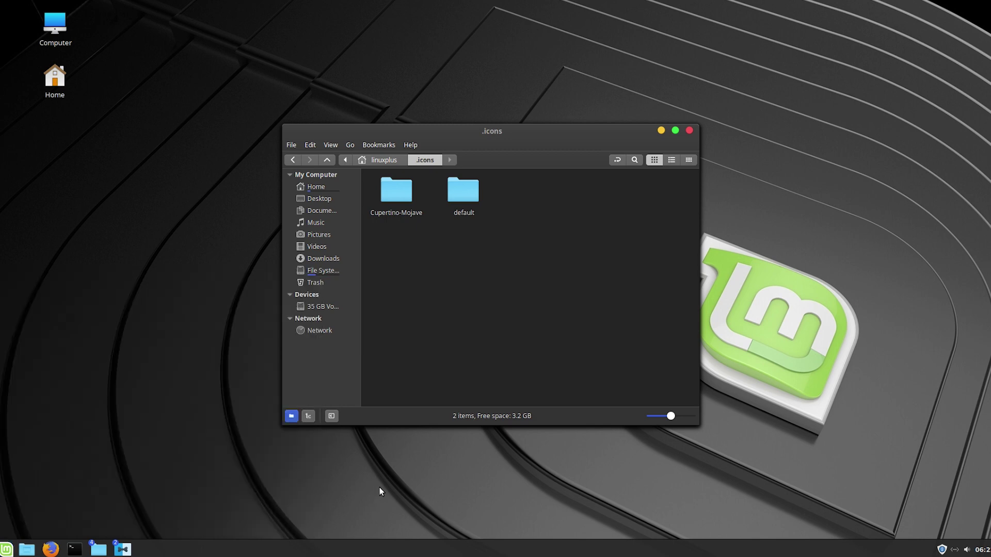
# - Move the desktop panel to the top edge of the screen
pyautogui.rightClick(332, 547)
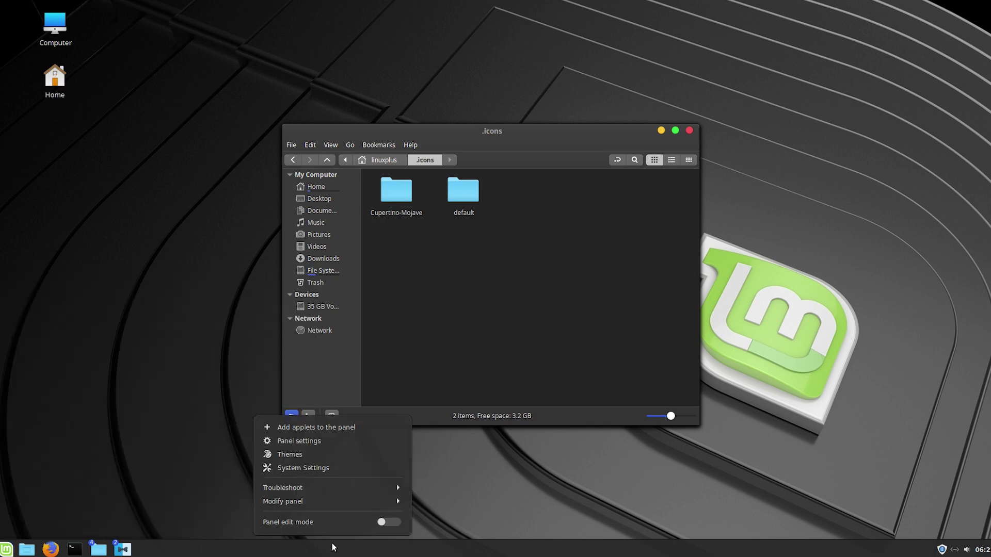
pyautogui.click(305, 500)
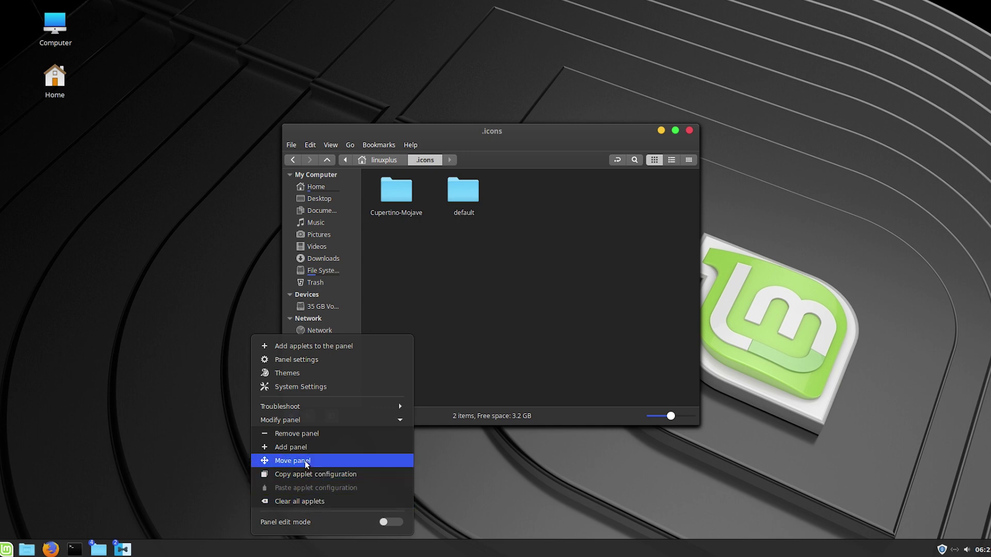
pyautogui.click(267, 465)
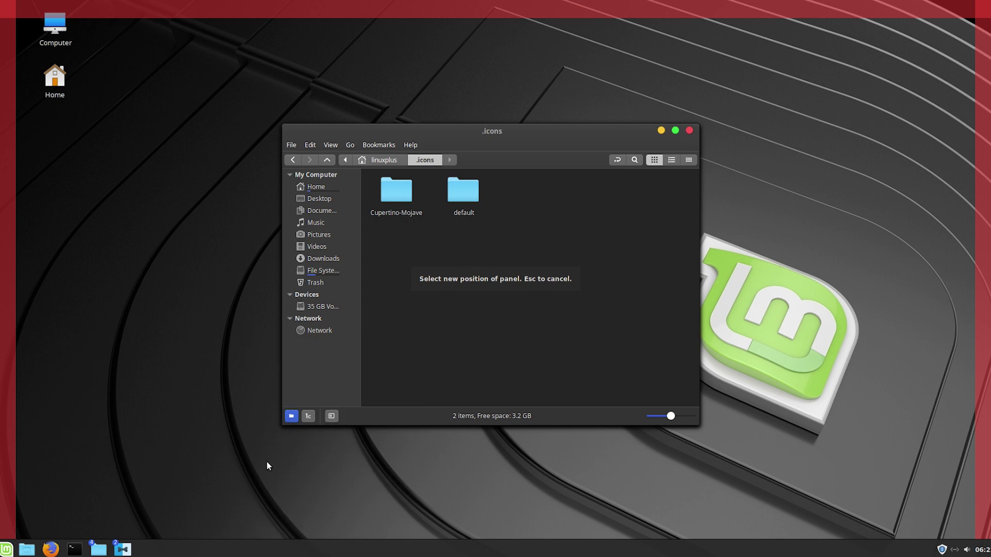
pyautogui.click(180, 5)
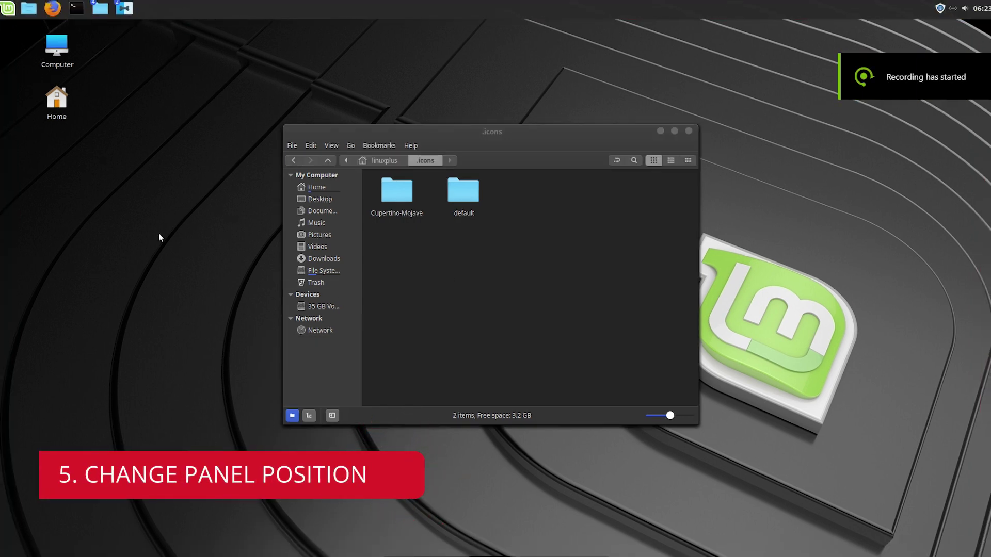
# - Switch to Firefox, then set the panel height to 26 in the panel settings
pyautogui.click(52, 10)
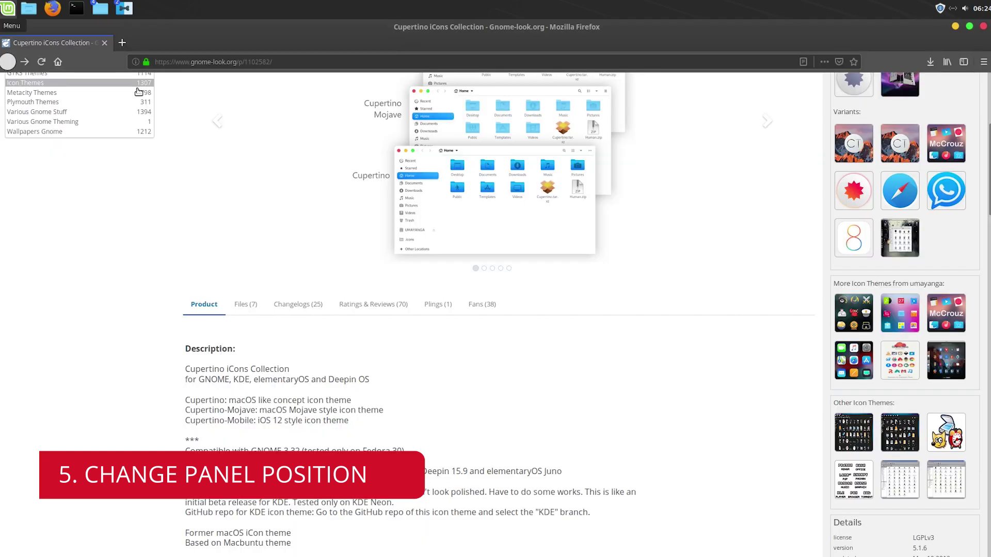
pyautogui.rightClick(239, 10)
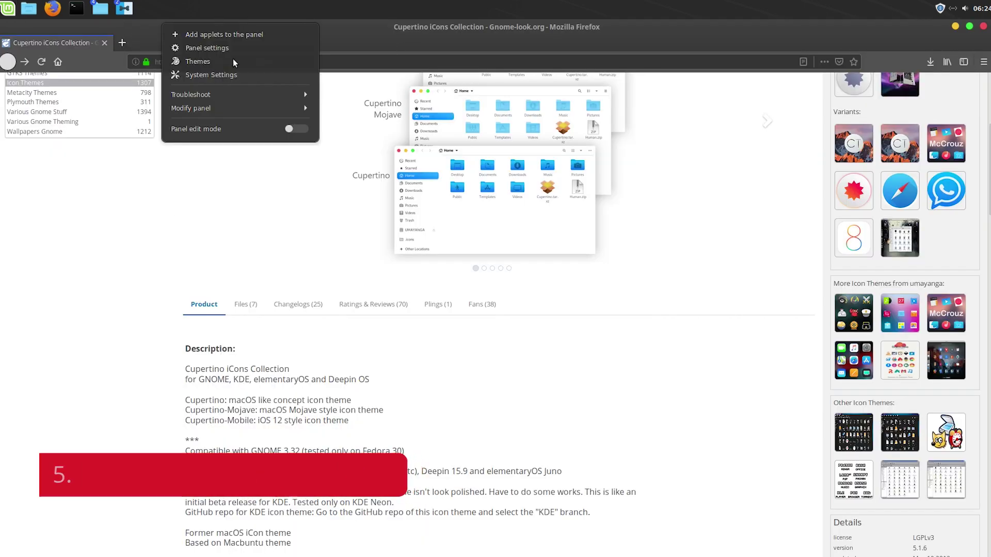
pyautogui.click(198, 111)
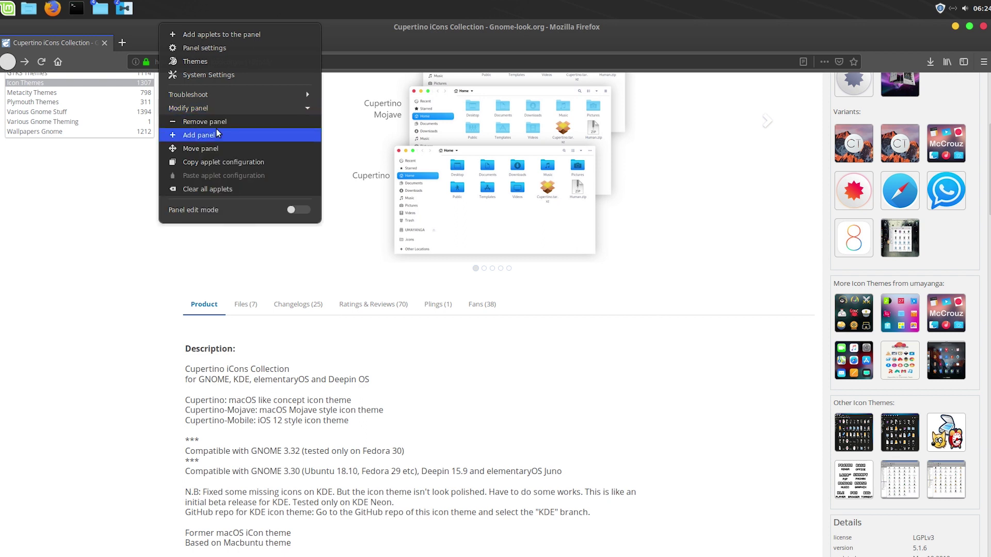
pyautogui.click(211, 65)
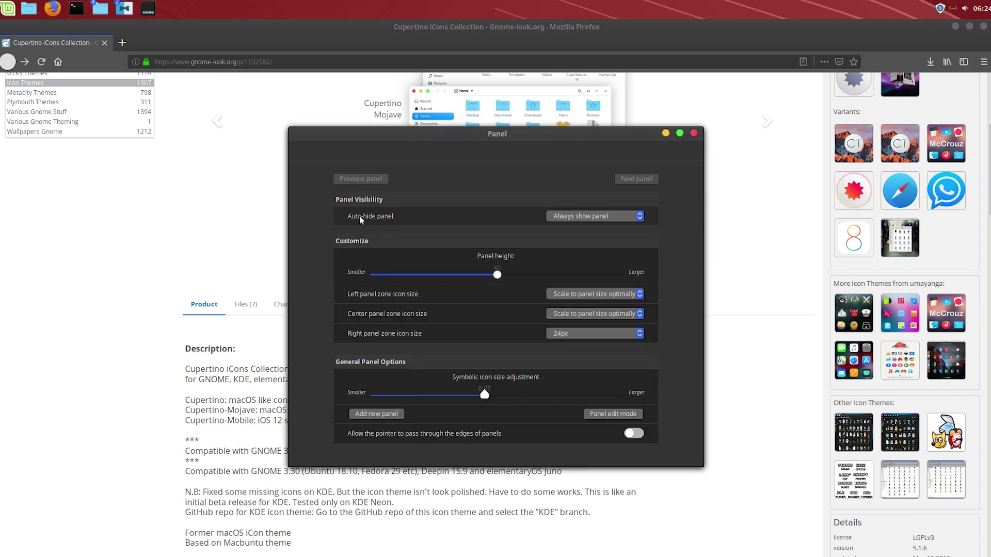
pyautogui.moveTo(497, 275); pyautogui.dragTo(410, 274)
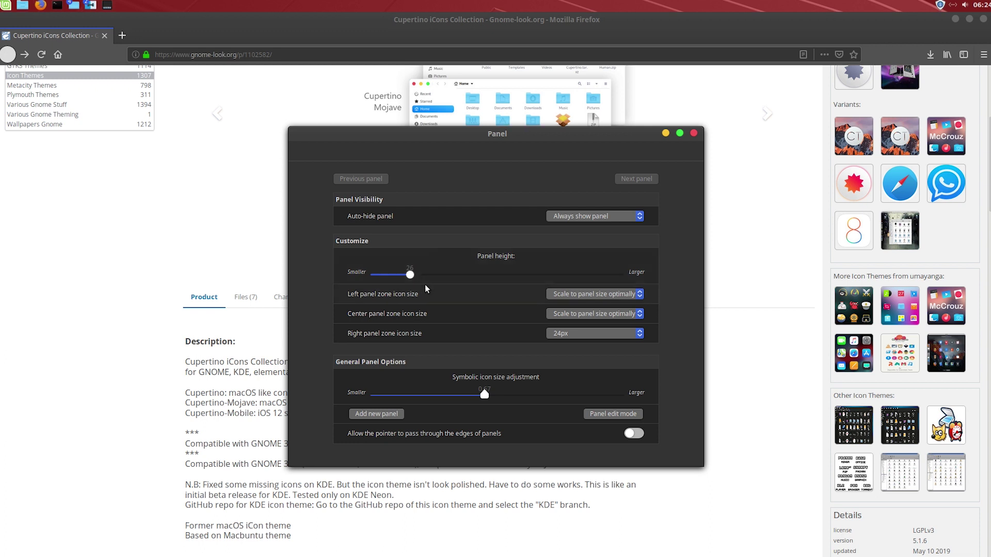
# - Set the panel to auto hide with a hide delay of 0 milliseconds, minimize the browser and close the panel settings
pyautogui.click(574, 217)
pyautogui.click(572, 202)
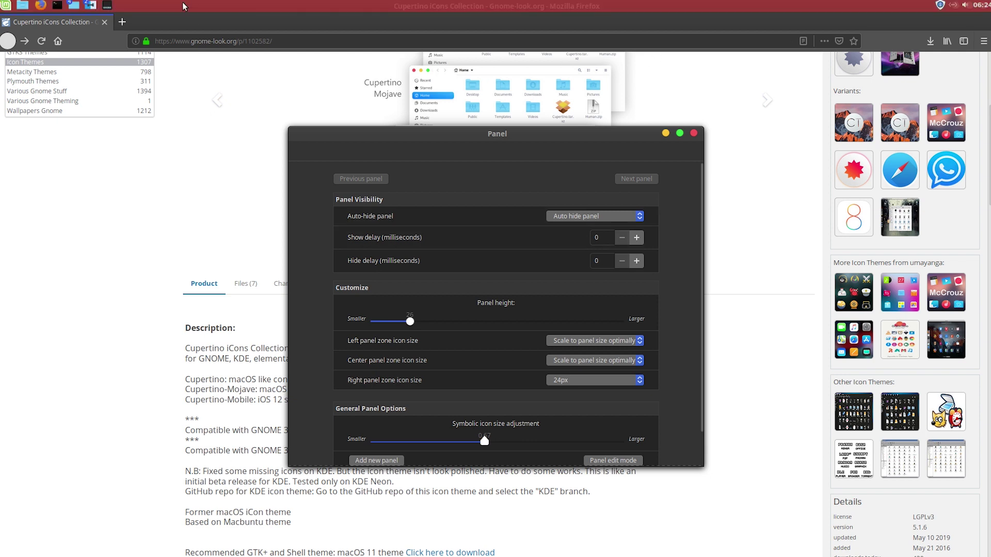
pyautogui.click(637, 261)
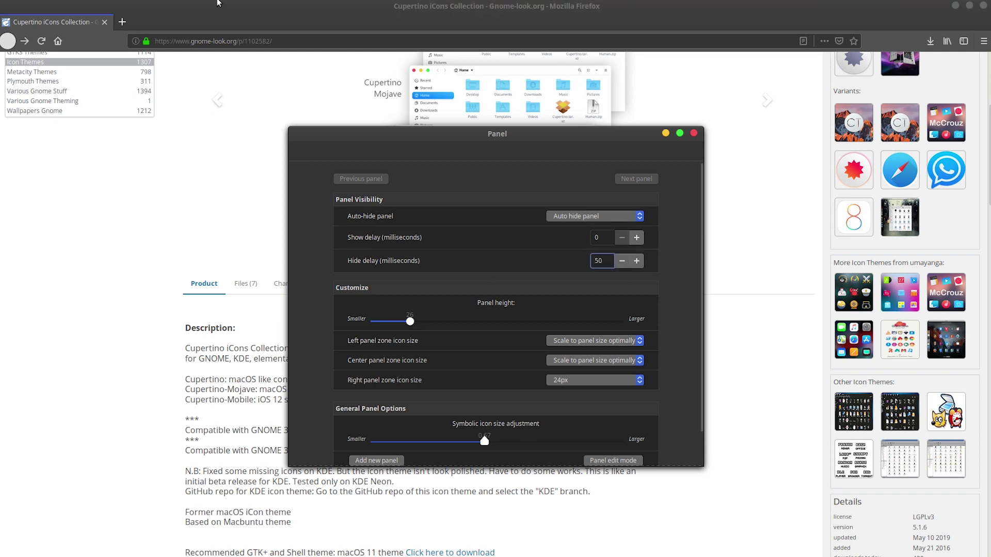
pyautogui.click(622, 262)
pyautogui.click(599, 237)
pyautogui.click(956, 5)
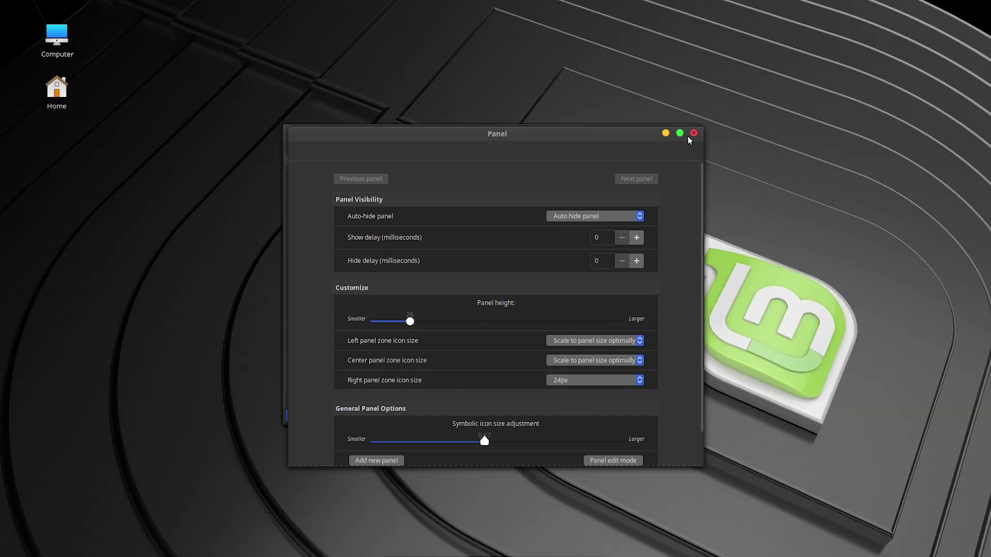
pyautogui.click(693, 134)
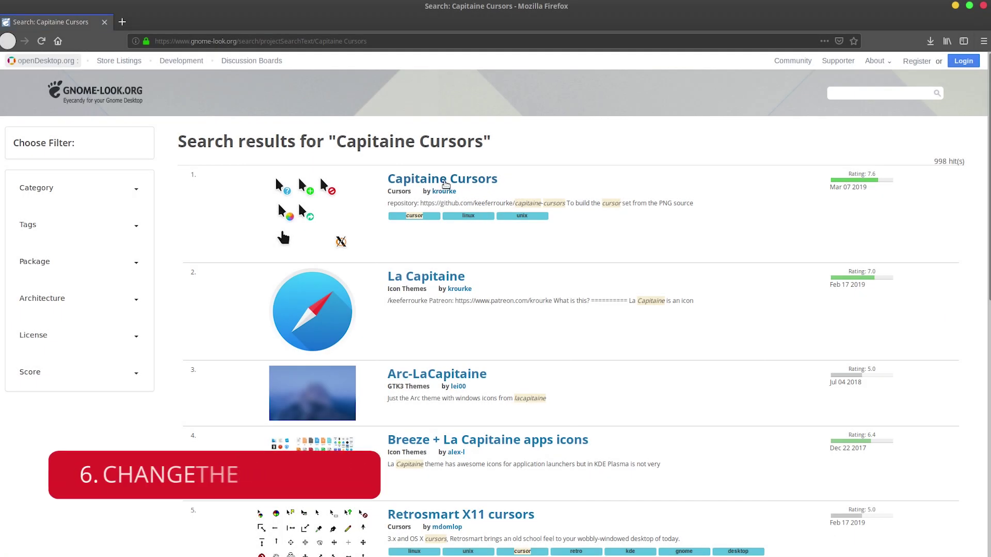
# - Open the Capitaine Cursors page from the Gnome-look.org results and download capitaine-cursors-r3.tar.gz, saving the file
pyautogui.click(445, 182)
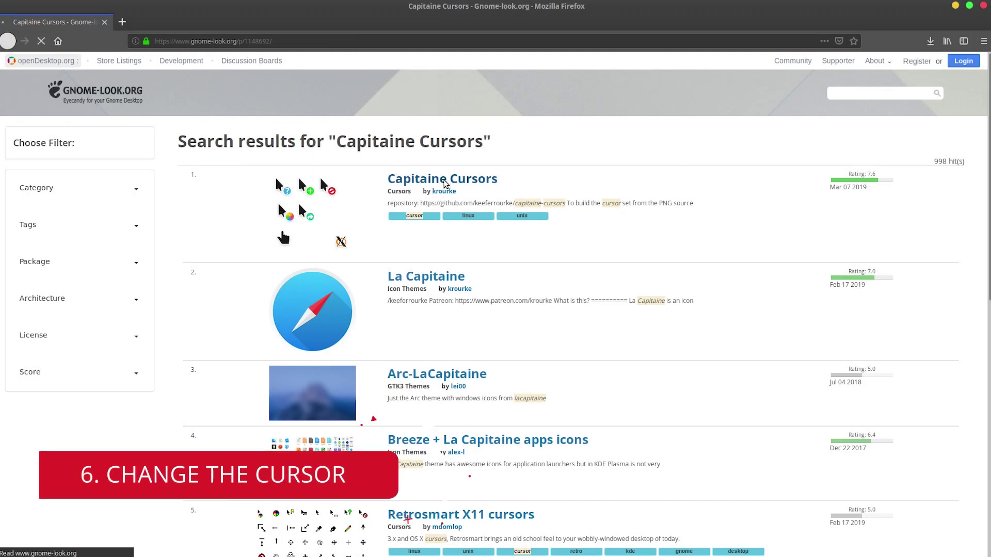
pyautogui.scroll(-2, 326, 206)
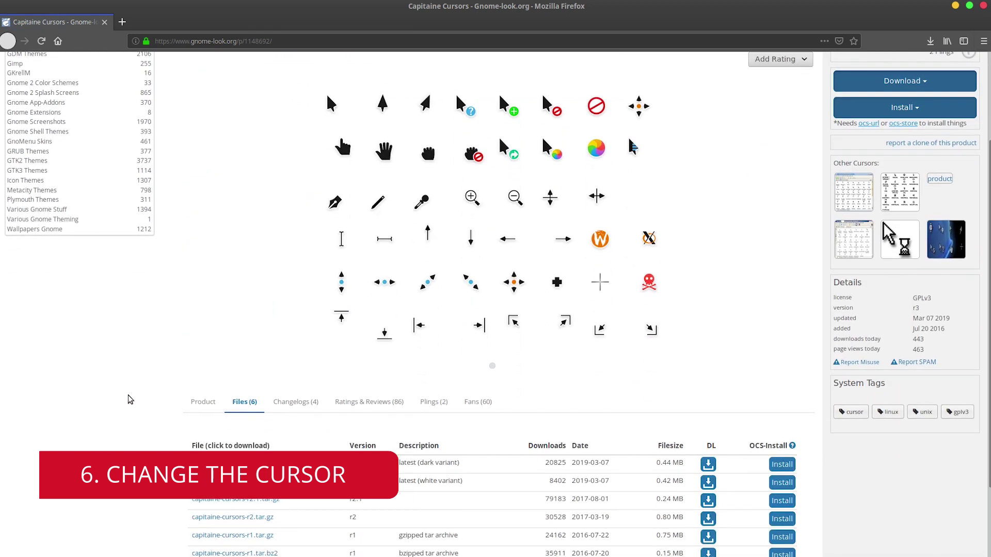
pyautogui.scroll(-2, 123, 423)
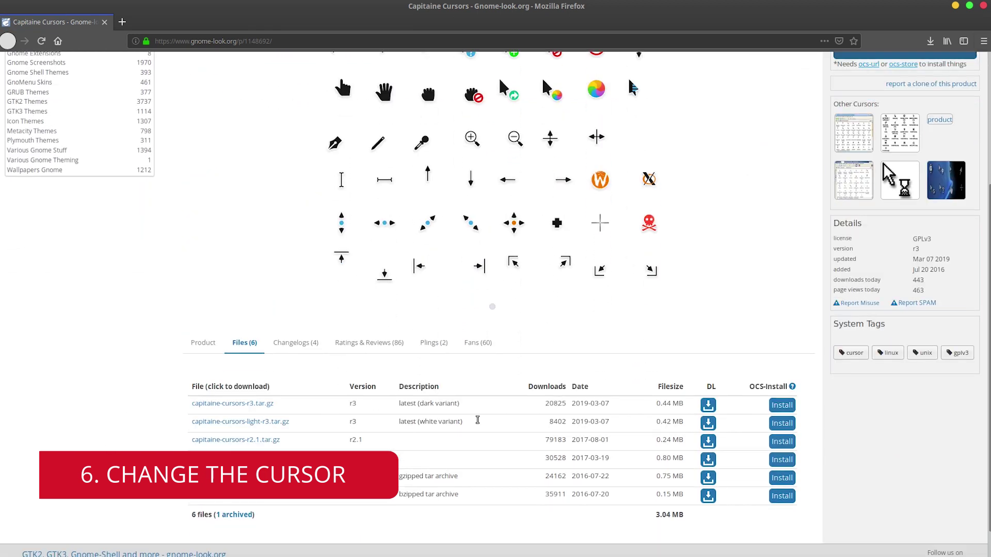
pyautogui.click(707, 406)
pyautogui.click(487, 317)
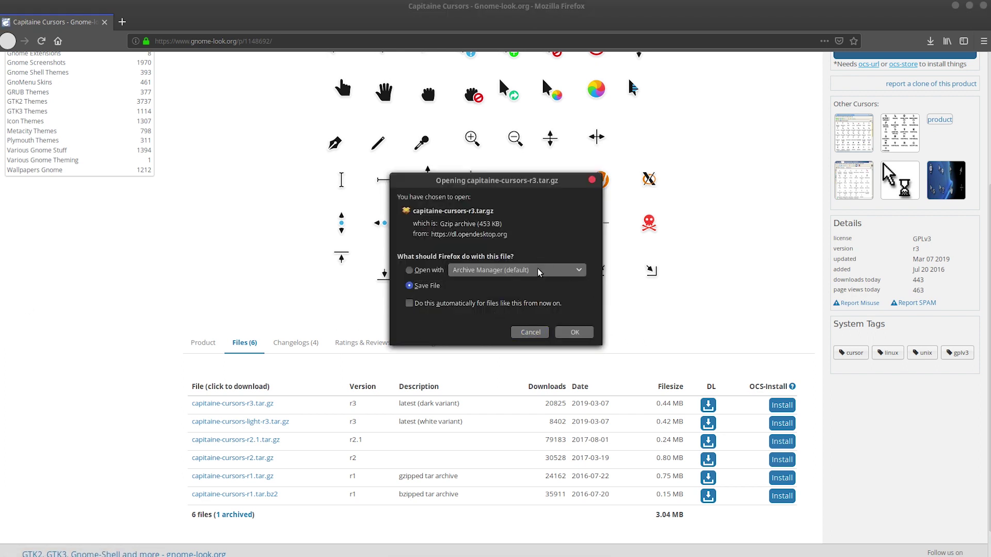
pyautogui.click(563, 332)
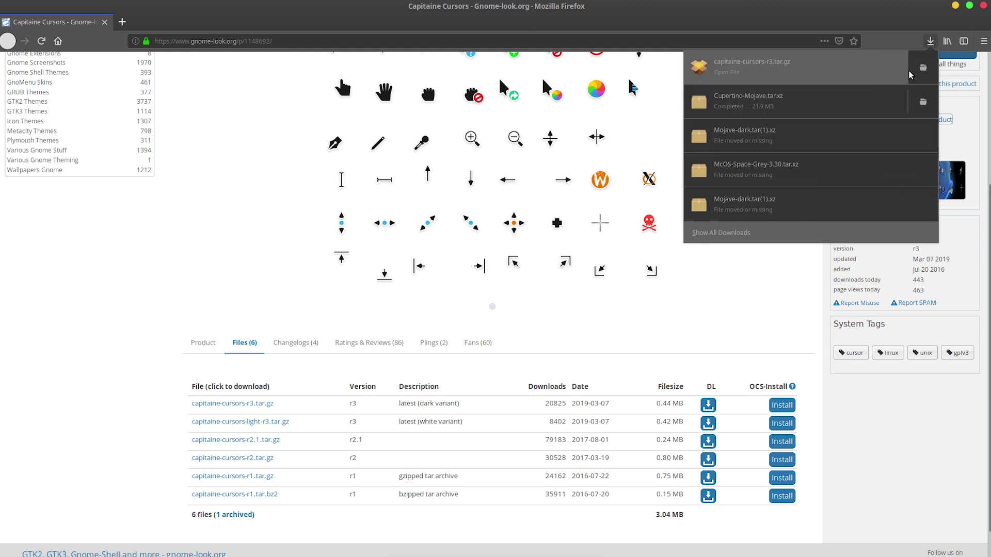
# - Open the folder containing the downloaded cursor archive and extract capitaine-cursors-r3.tar.gz there
pyautogui.click(923, 67)
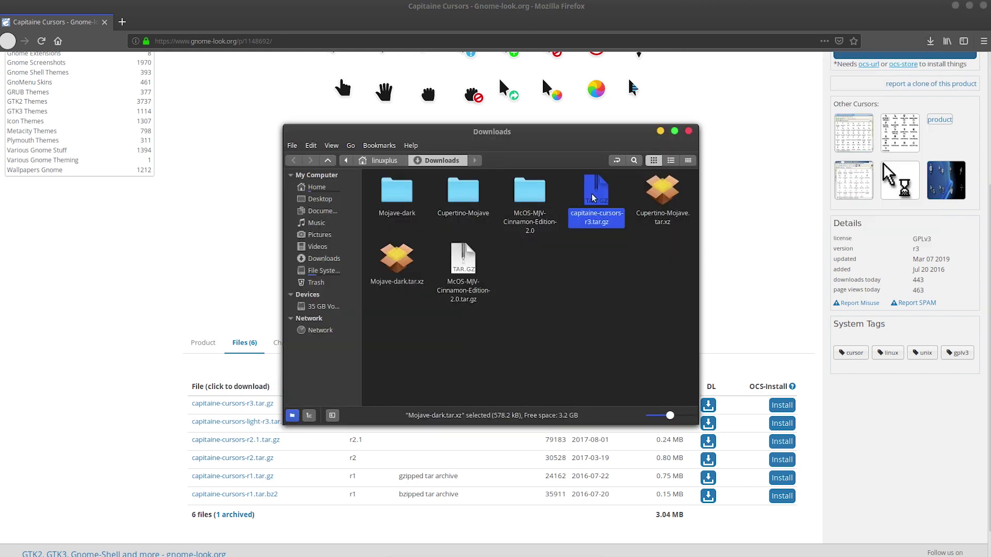
pyautogui.rightClick(593, 197)
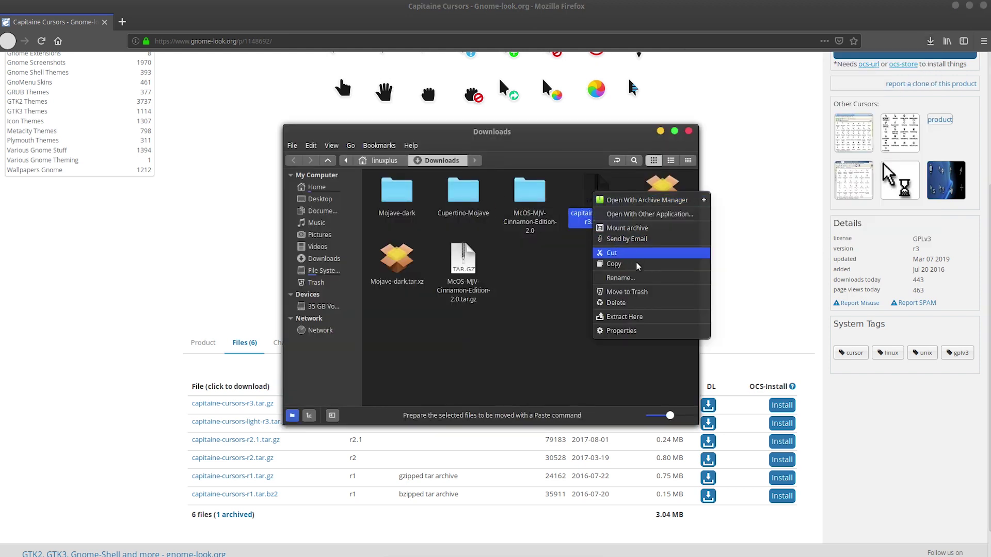
pyautogui.click(622, 317)
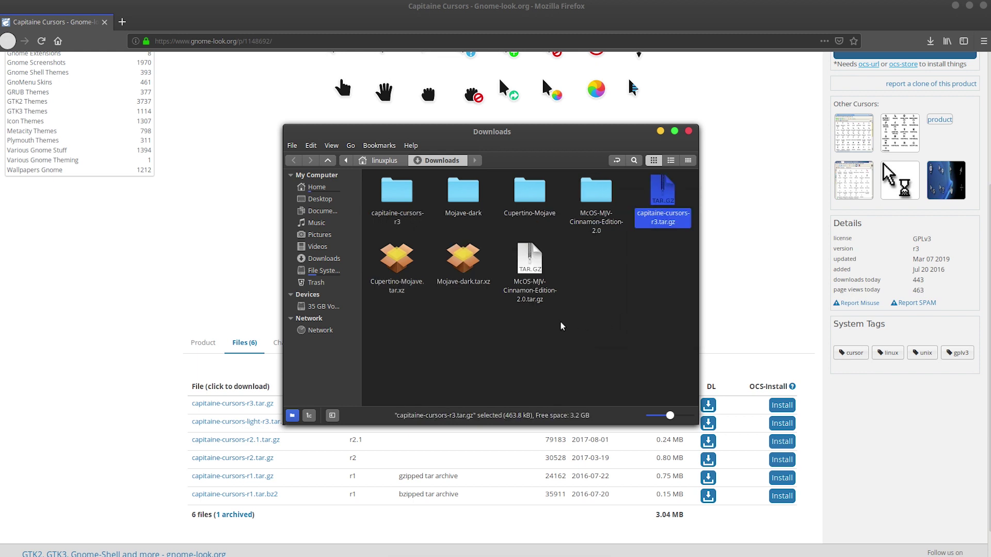
# - Copy the extracted capitaine-cursors-r3 folder into the hidden .icons folder in Home
pyautogui.rightClick(395, 197)
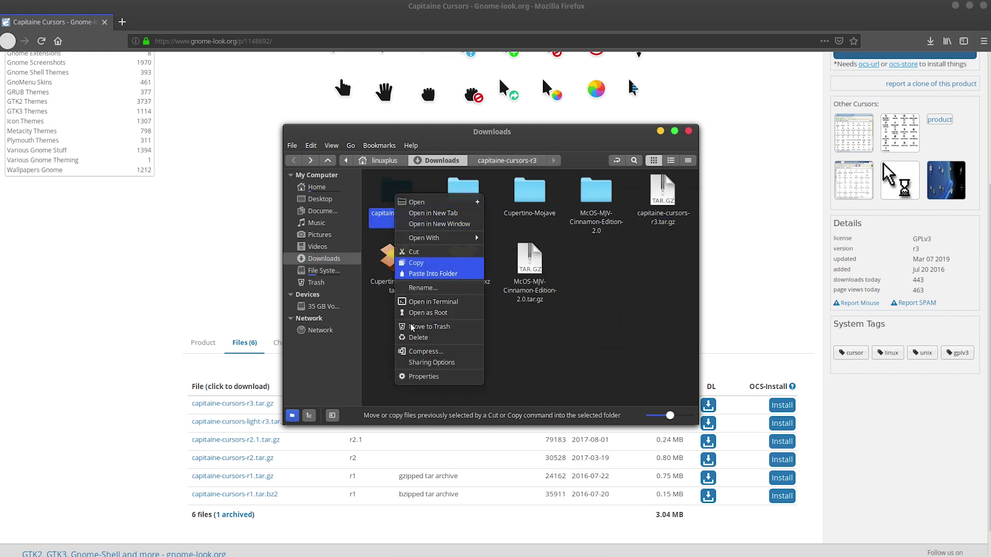
pyautogui.click(425, 264)
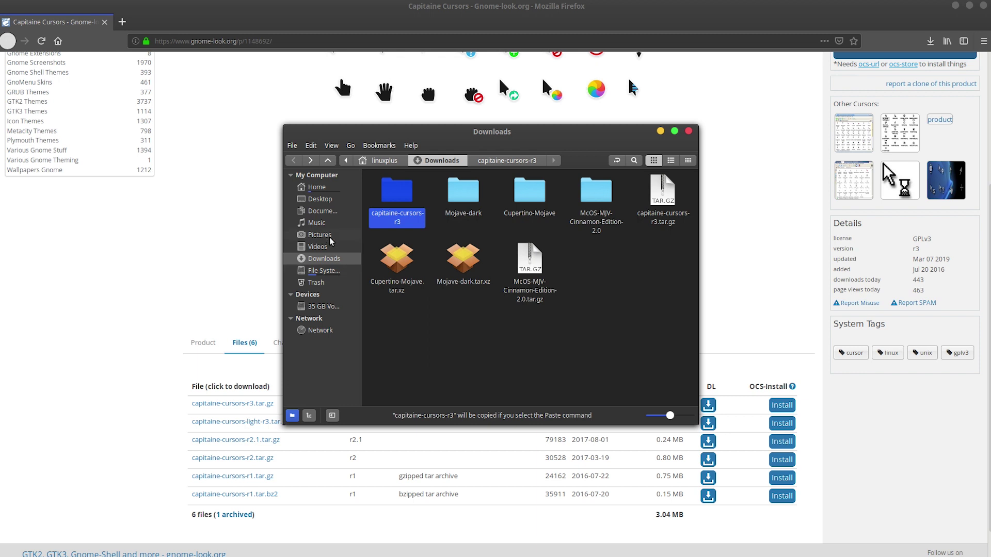
pyautogui.click(316, 190)
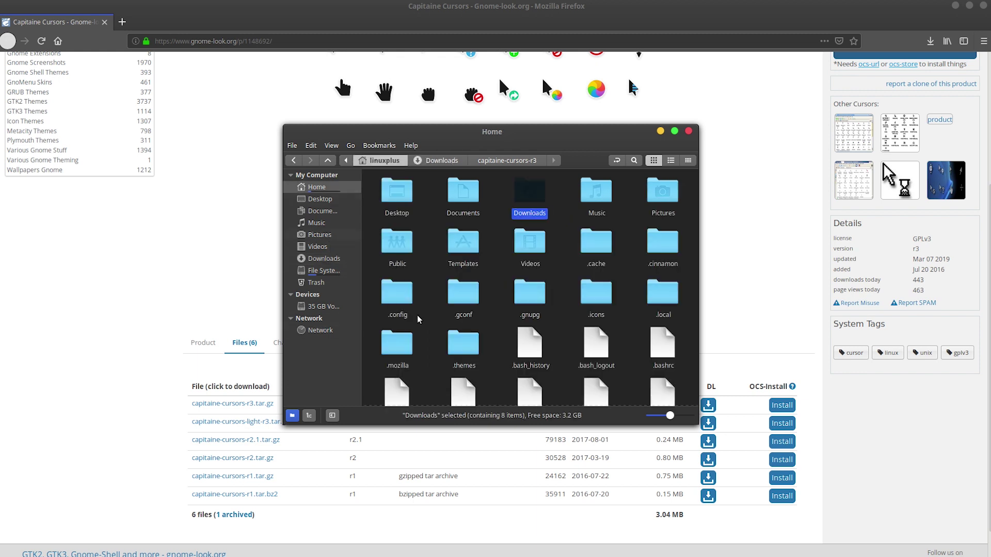
pyautogui.click(463, 338)
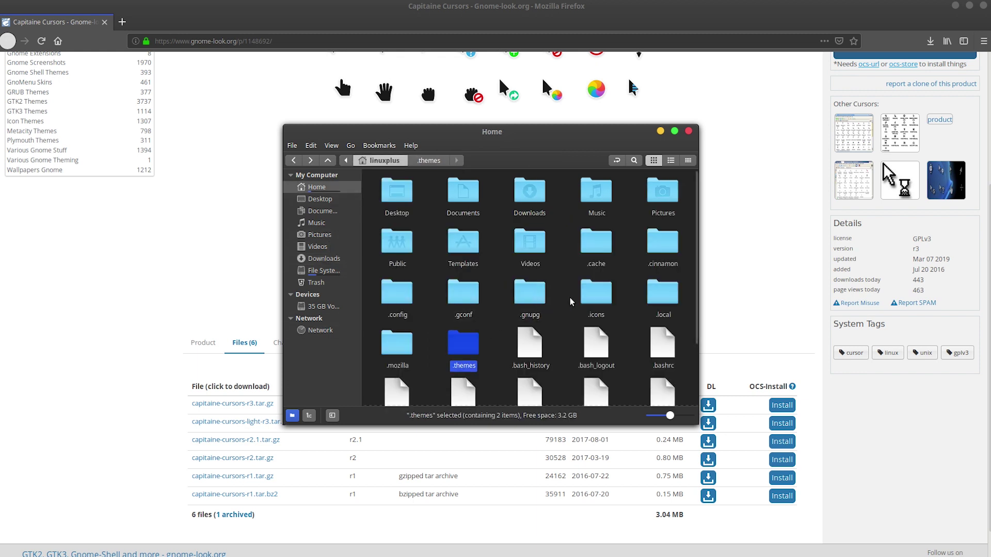
pyautogui.doubleClick(597, 293)
pyautogui.rightClick(515, 227)
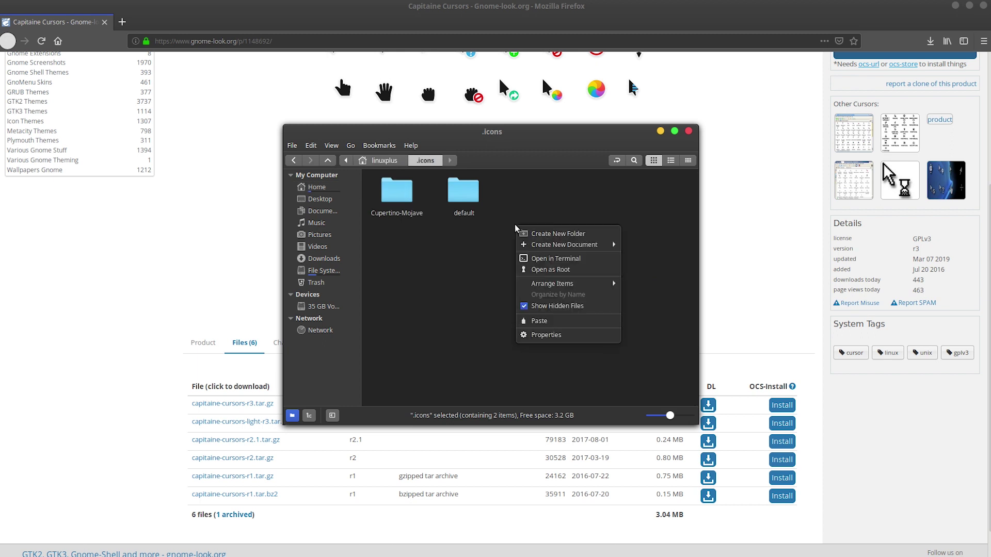
pyautogui.click(543, 324)
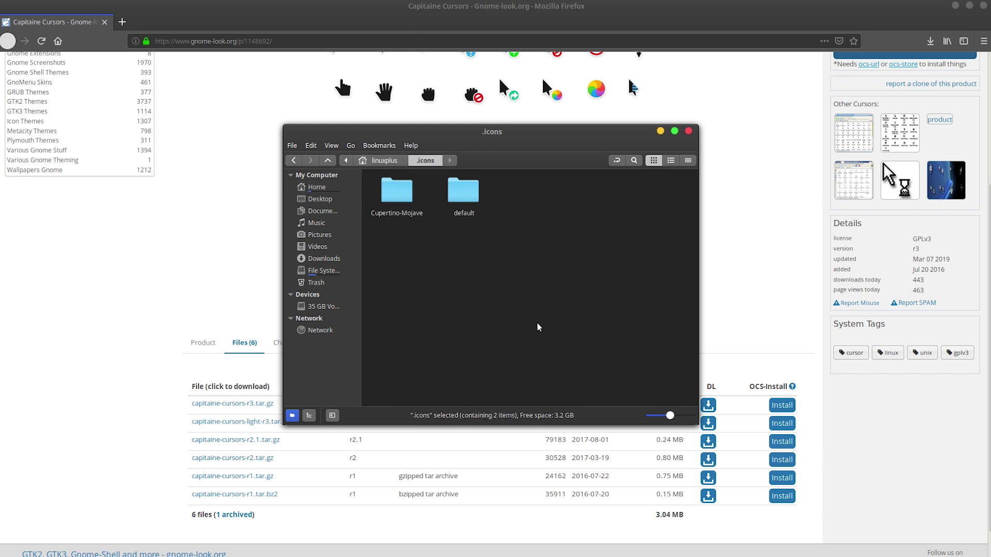
pyautogui.click(422, 255)
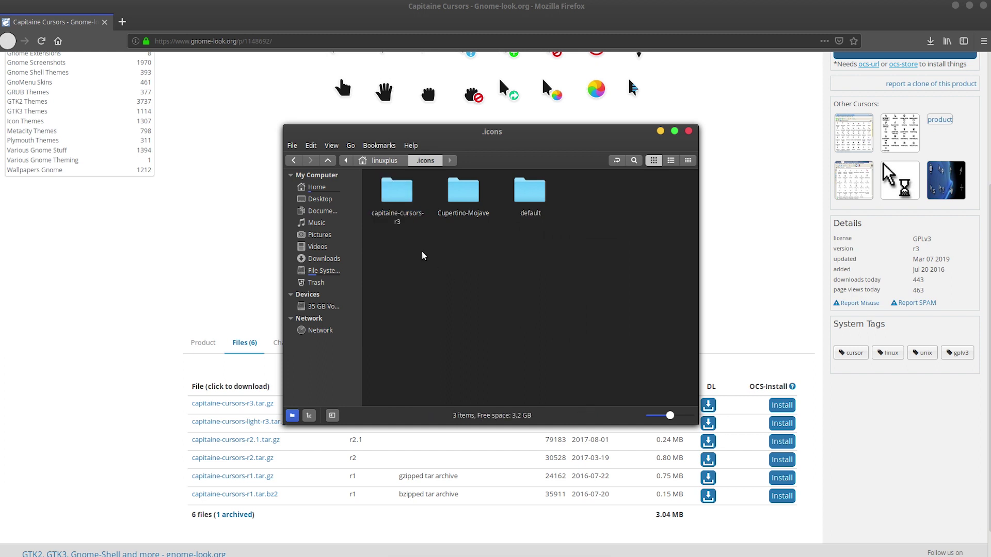
pyautogui.click(689, 131)
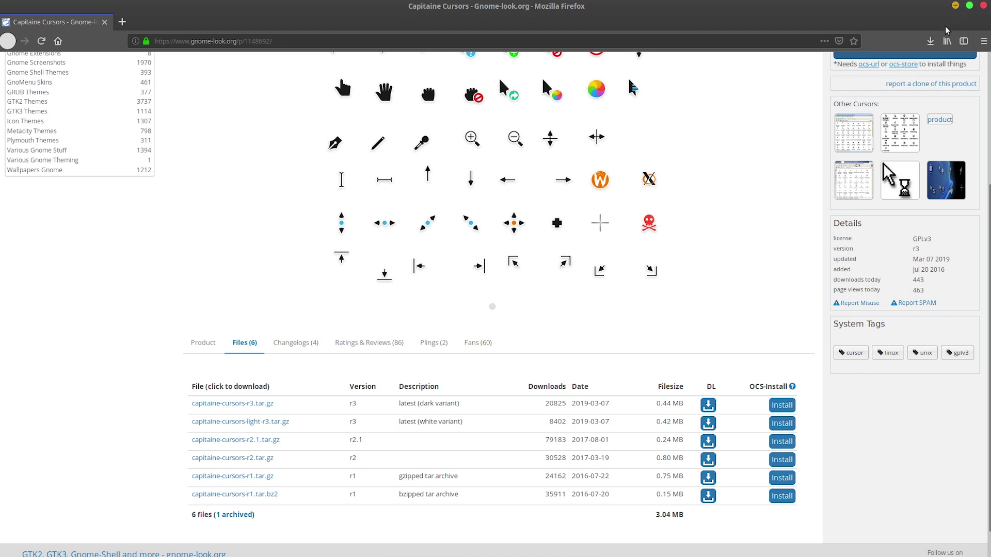
# - Minimize the browser, set the mouse pointer theme to capitaine-cursors-r3 in the Themes settings and minimize that window
pyautogui.click(956, 7)
pyautogui.moveTo(419, 133); pyautogui.dragTo(402, 66)
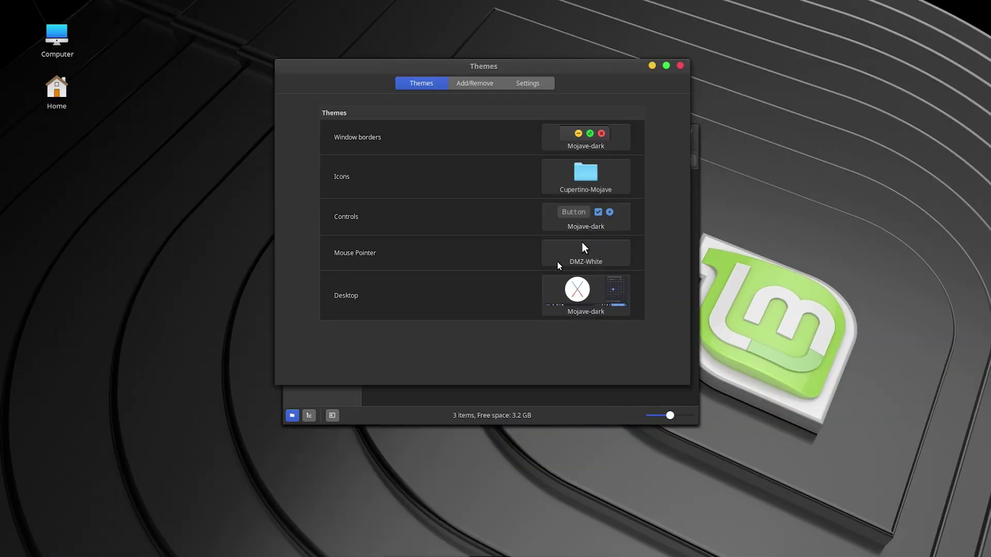
pyautogui.click(582, 253)
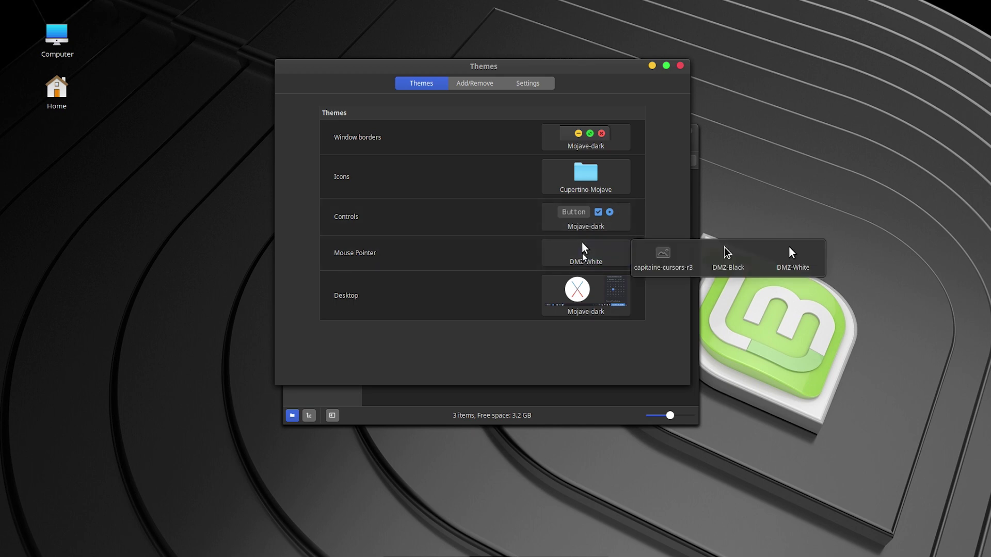
pyautogui.click(663, 255)
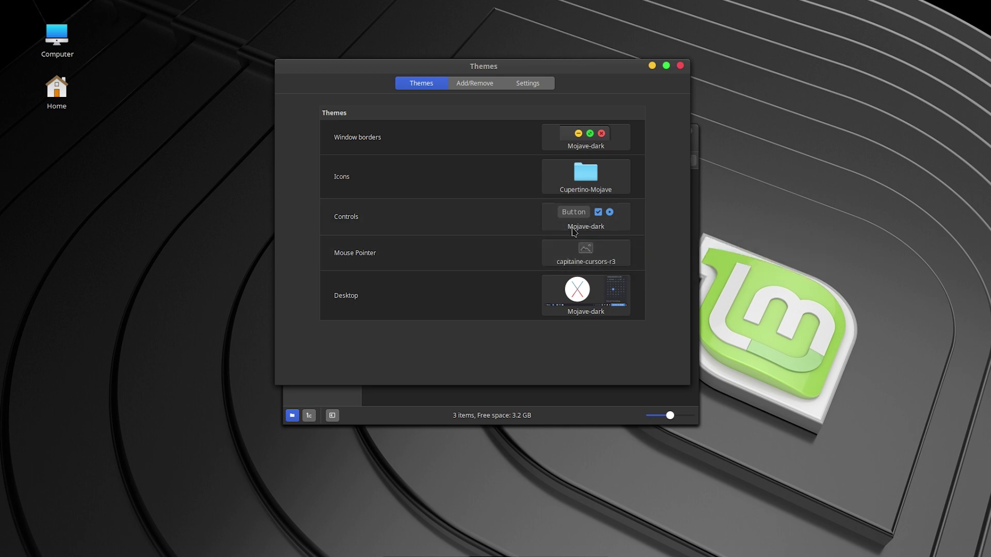
pyautogui.click(653, 67)
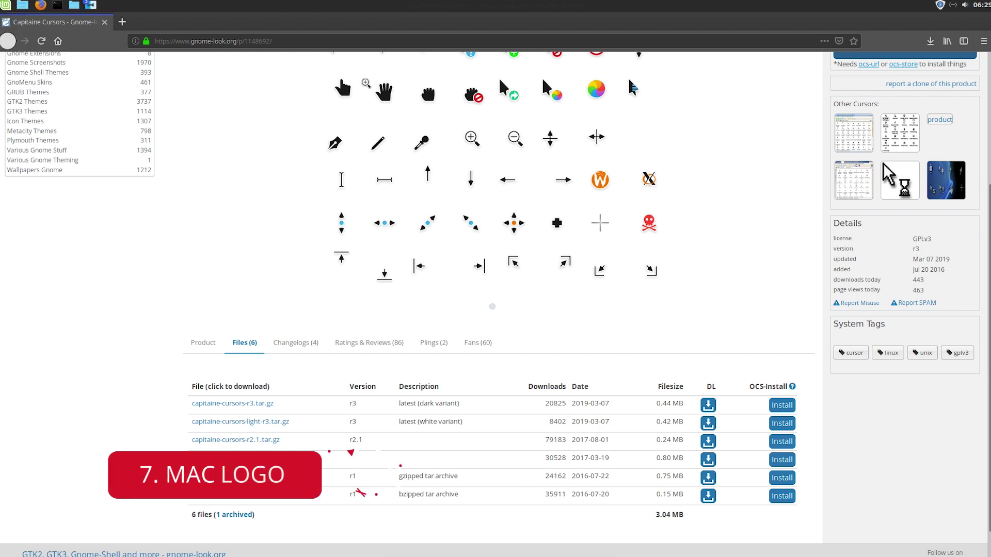
# - Switch to Firefox and run a Google image search for "mac icon png" in a new tab
pyautogui.hotkey('ctrl', 't')
pyautogui.write('mac icon')
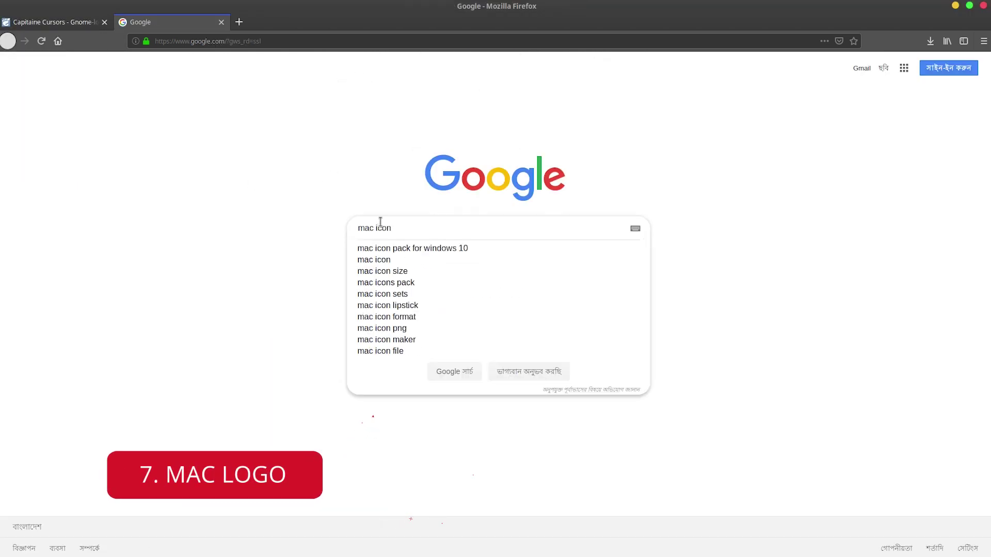
pyautogui.write(' png')
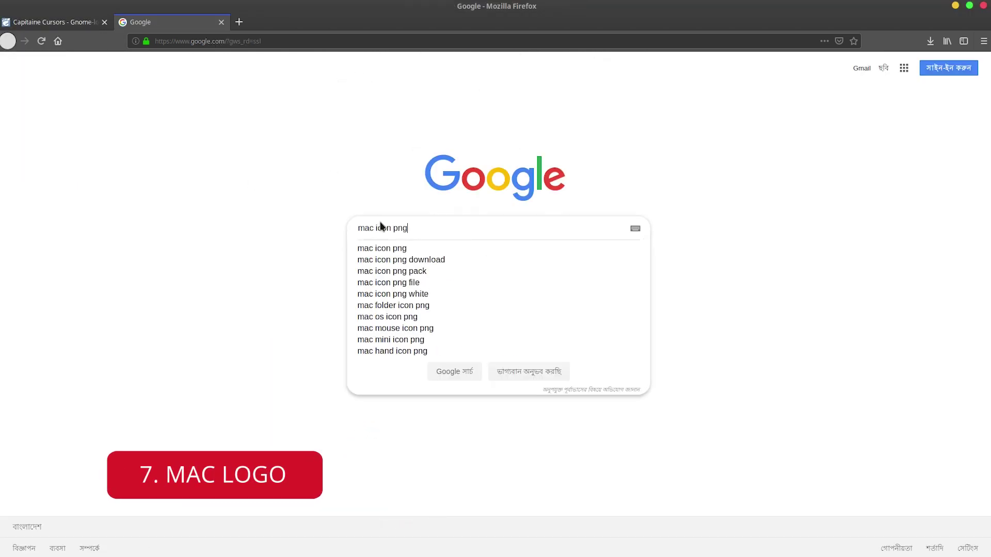
pyautogui.press('Return')
pyautogui.click(135, 103)
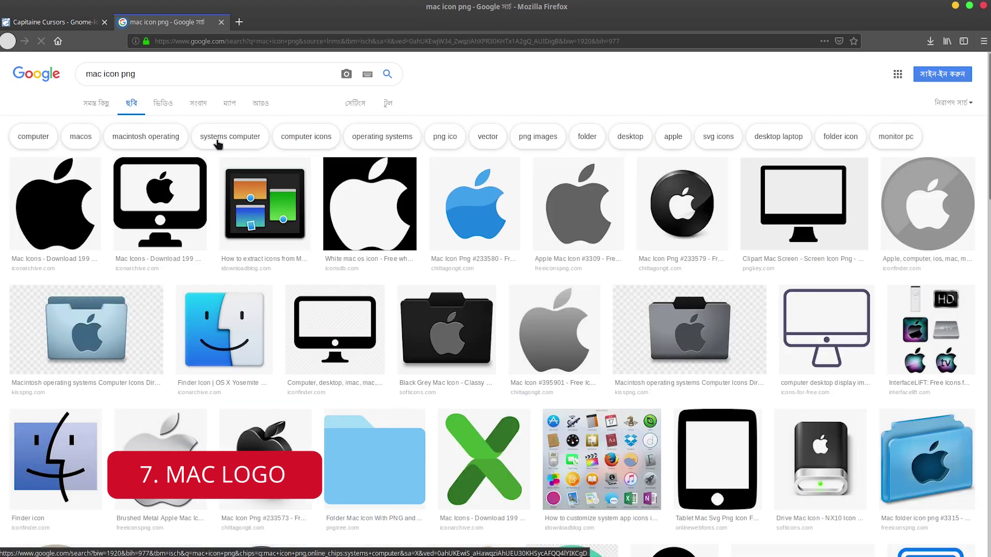
# - Open the grey Apple Mac Icon #3309 image result and save it as apple-mac-icon-5.png in Downloads
pyautogui.click(575, 196)
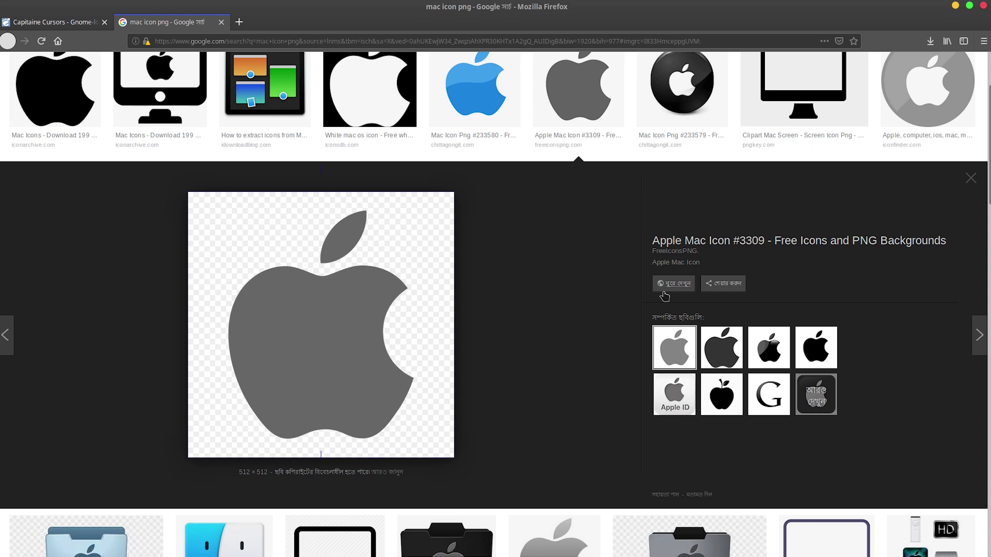
pyautogui.rightClick(335, 318)
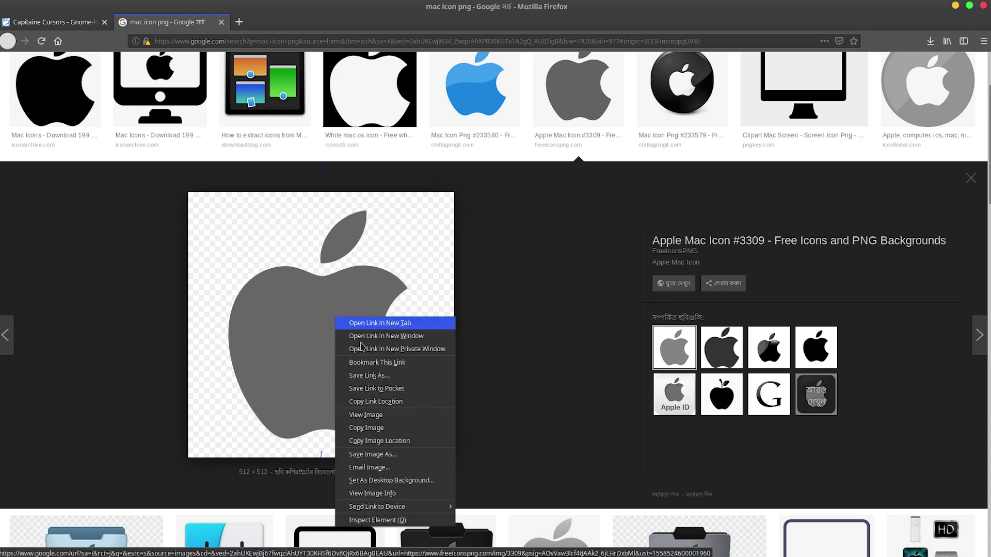
pyautogui.click(384, 459)
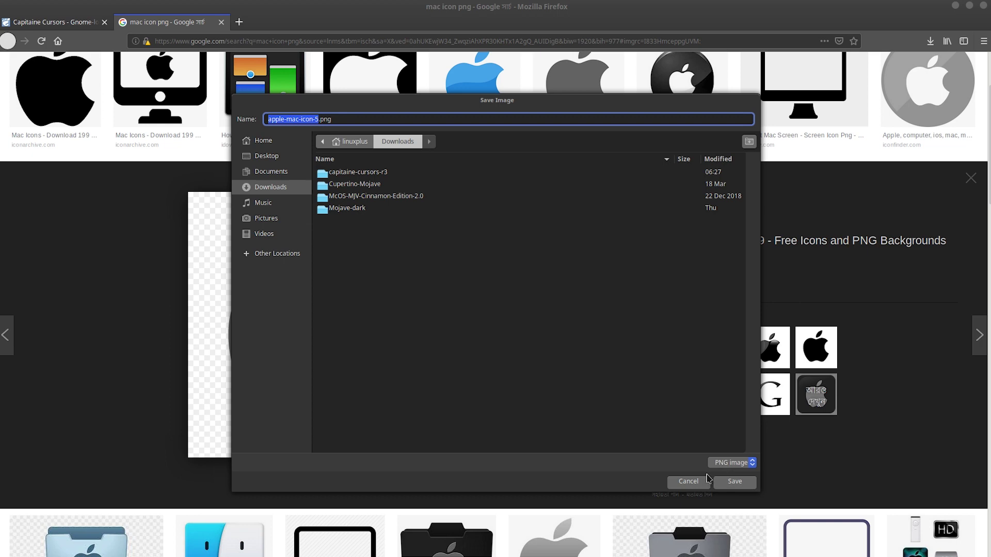
pyautogui.click(730, 484)
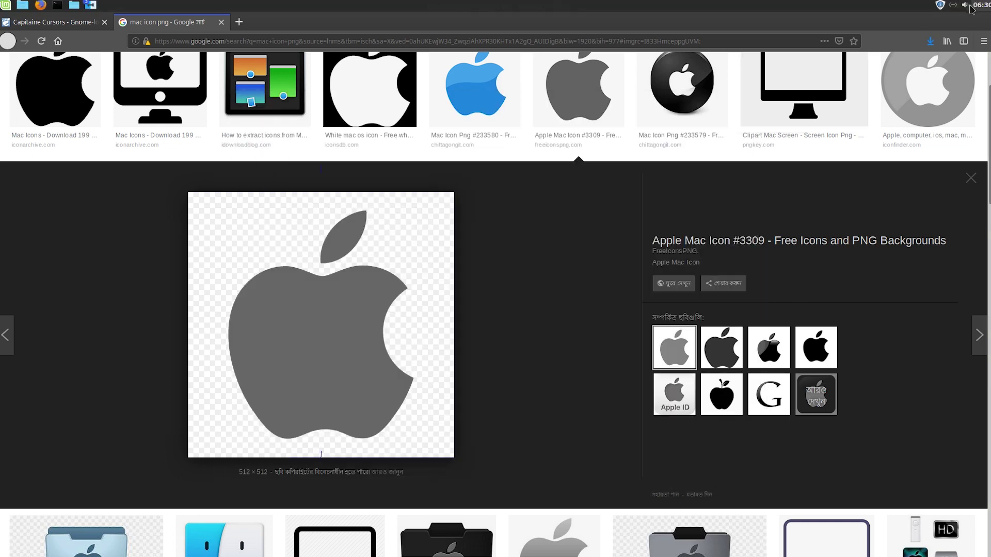
# - Show the desktop, open the Downloads folder in the file manager and view apple-mac-icon-5.png, closing the image viewer when done
pyautogui.press('super+d')
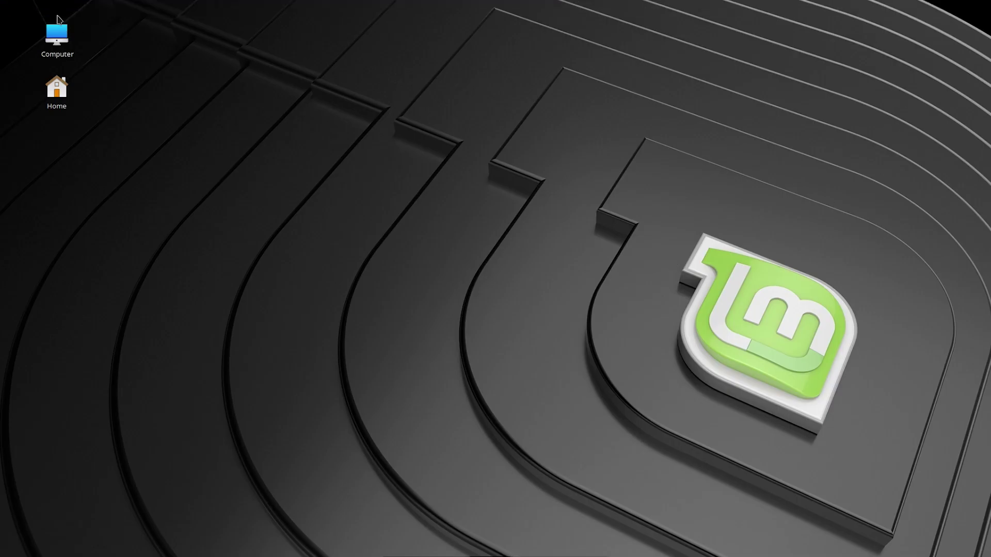
pyautogui.moveTo(18, 3)
pyautogui.click(23, 6)
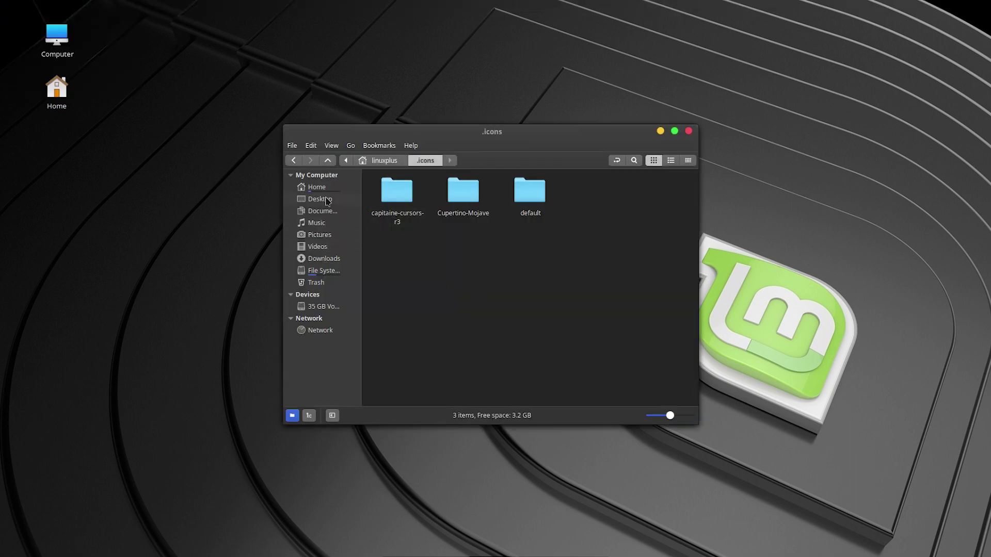
pyautogui.click(324, 260)
pyautogui.doubleClick(641, 227)
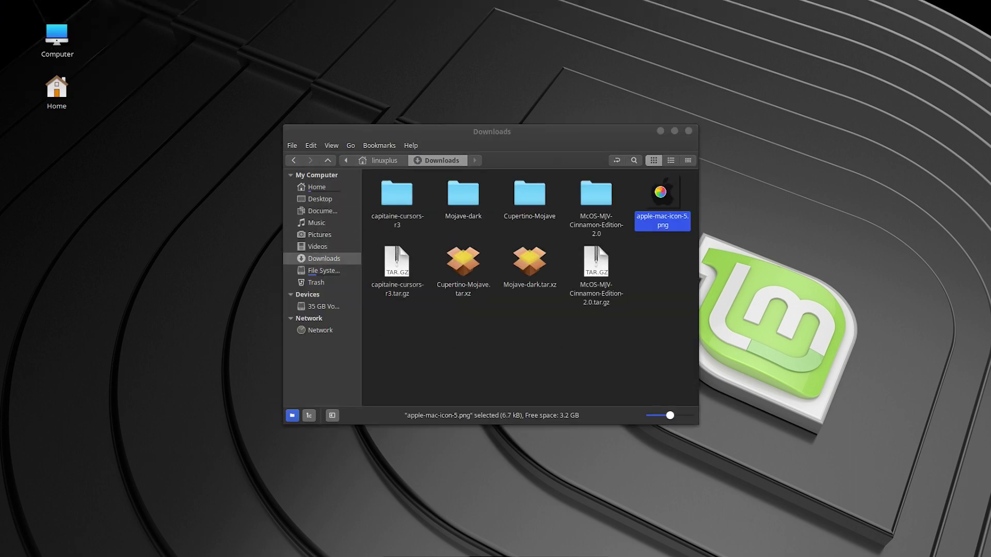
pyautogui.scroll(2, 487, 302)
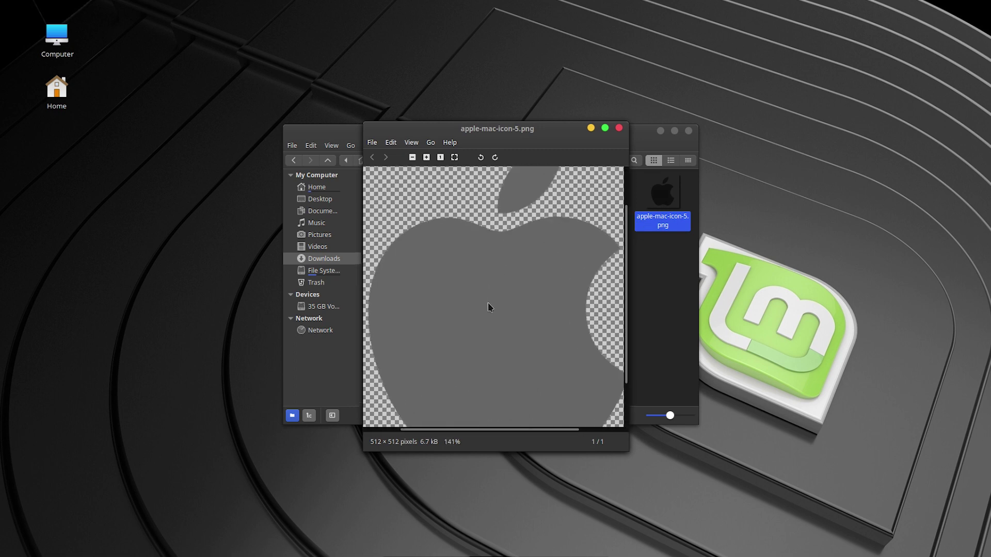
pyautogui.scroll(-3, 488, 303)
pyautogui.click(619, 128)
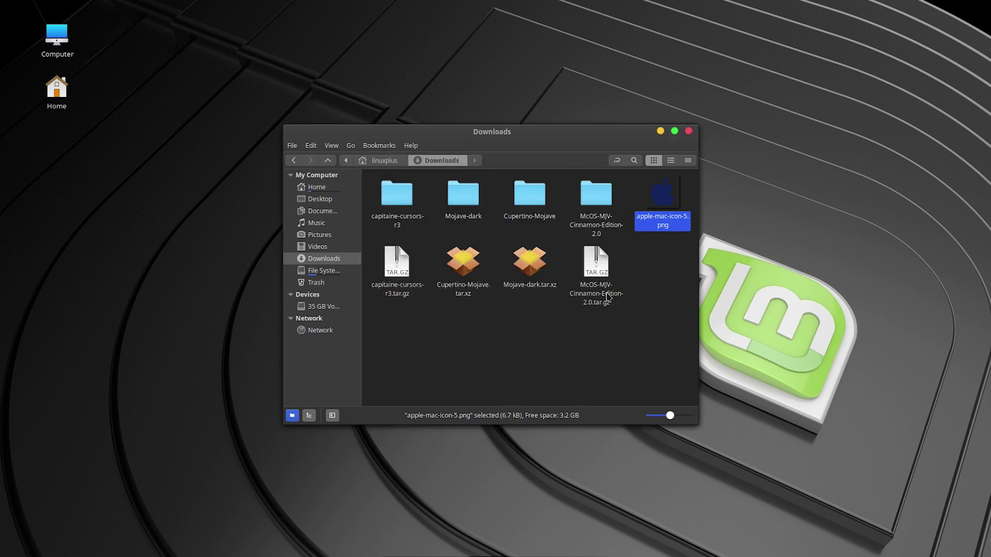
# - Open the configuration of the panel's Menu applet and enable the use of a custom icon and label
pyautogui.rightClick(9, 4)
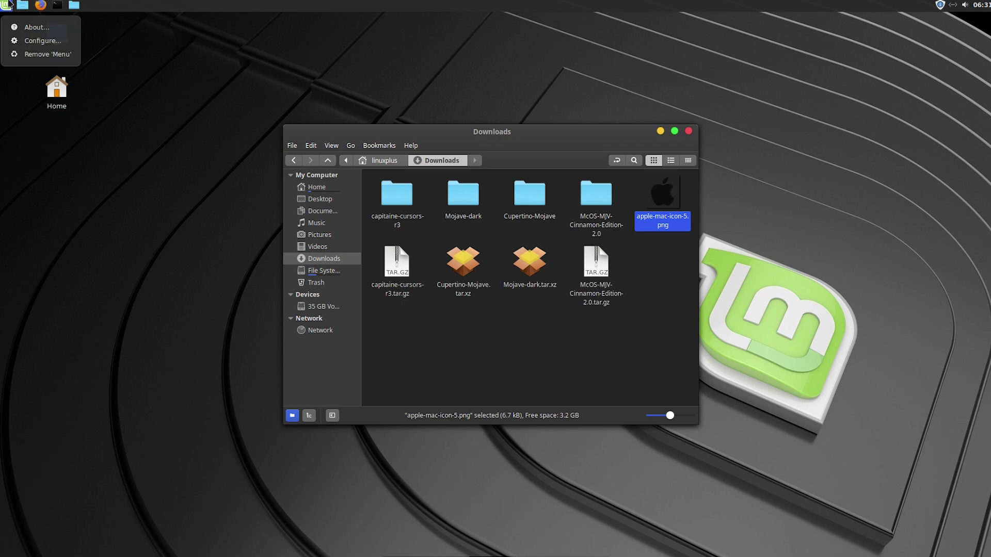
pyautogui.click(41, 41)
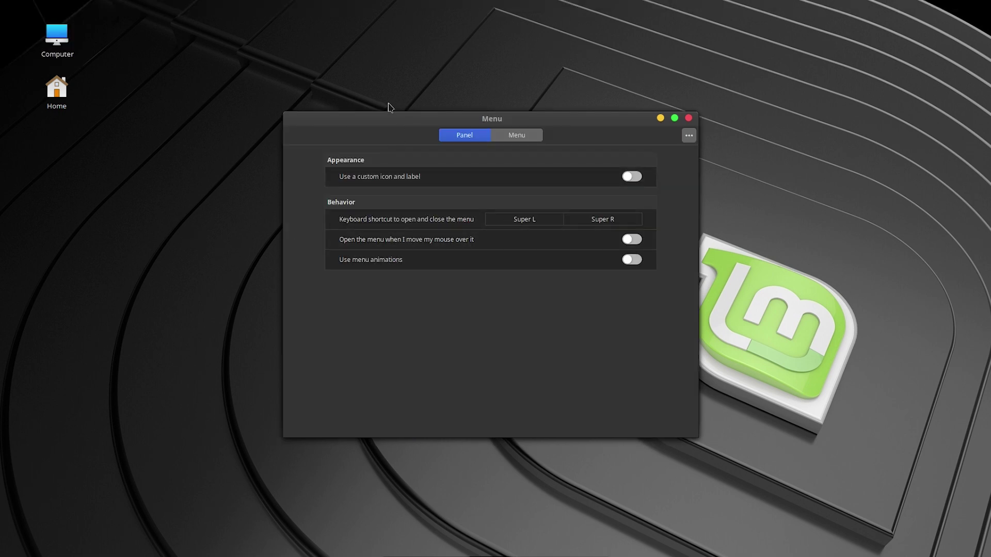
pyautogui.moveTo(391, 121); pyautogui.dragTo(229, 129)
pyautogui.click(470, 186)
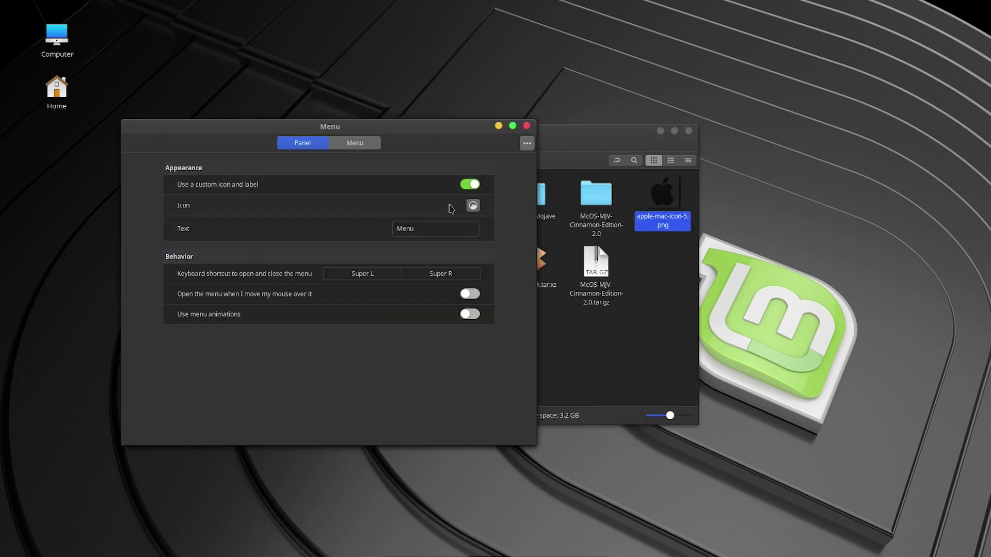
# - Set the Menu applet's icon to apple-mac-icon-5.png from the Downloads folder and close the applet configuration
pyautogui.click(473, 205)
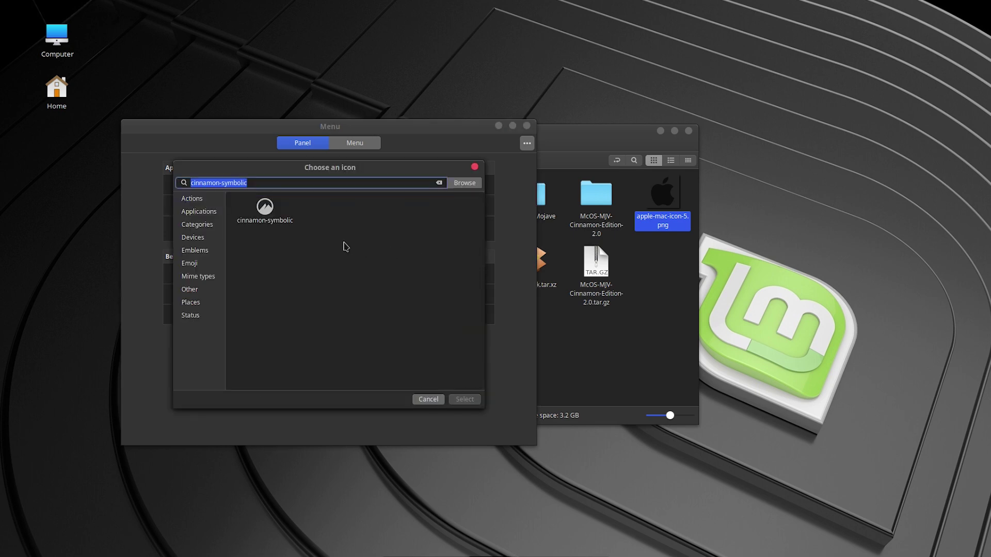
pyautogui.click(193, 202)
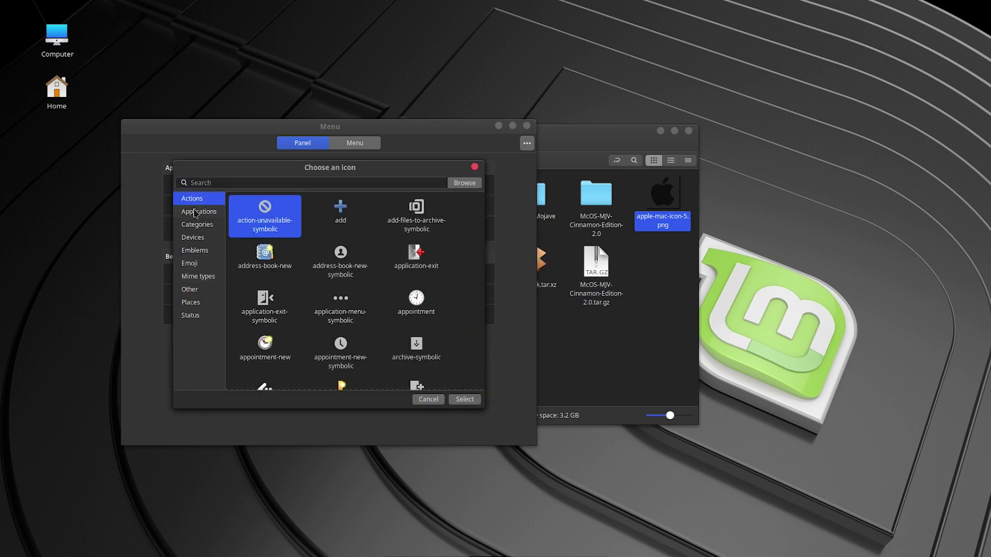
pyautogui.click(197, 212)
pyautogui.click(197, 226)
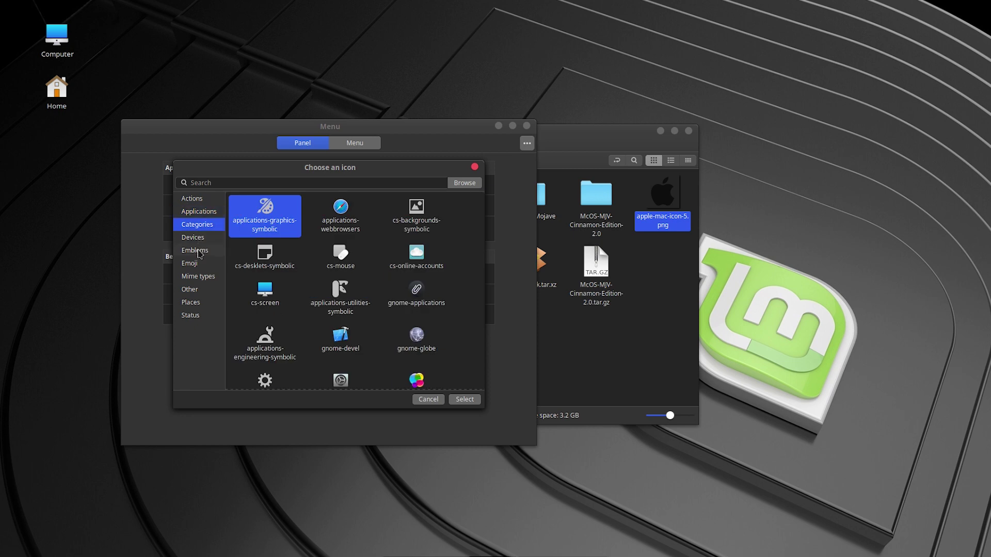
pyautogui.click(198, 236)
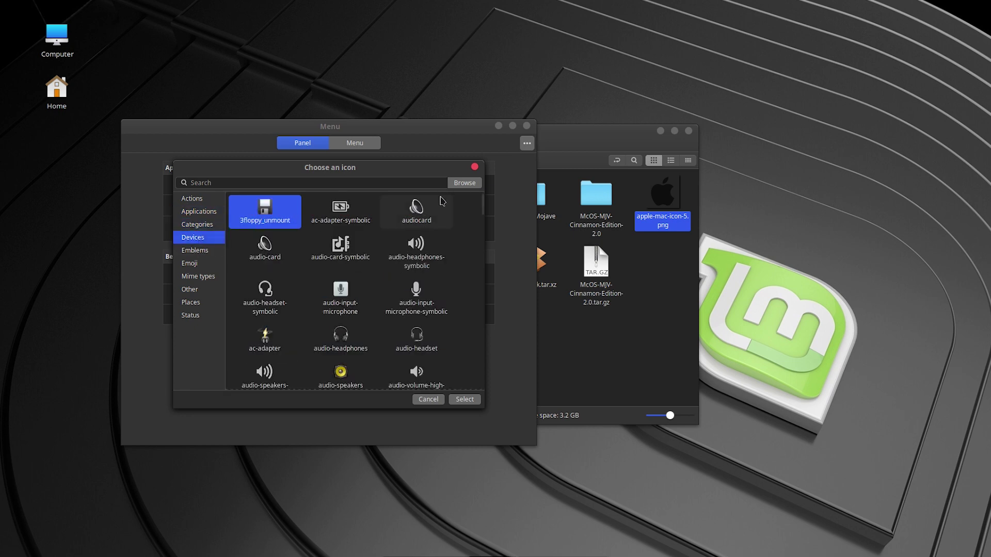
pyautogui.click(465, 183)
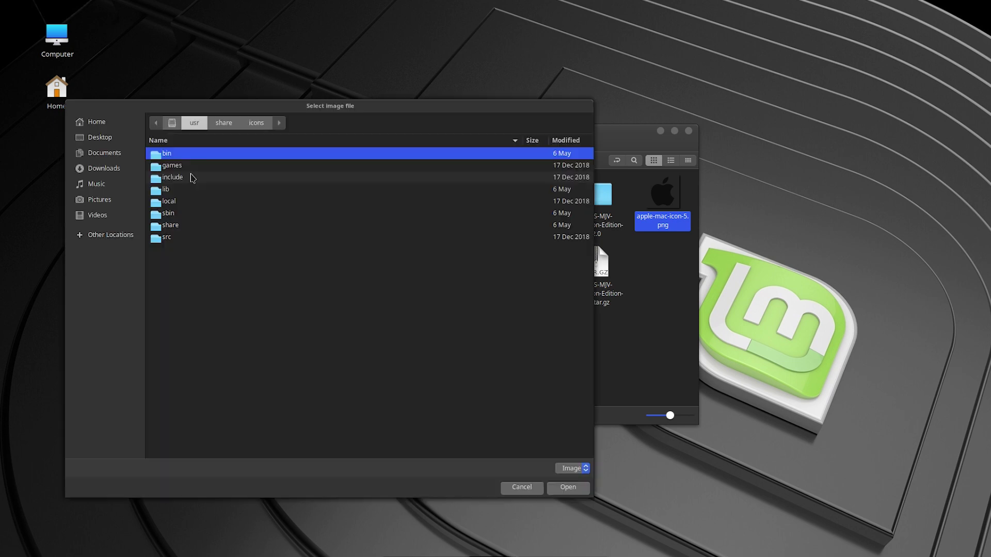
pyautogui.click(122, 173)
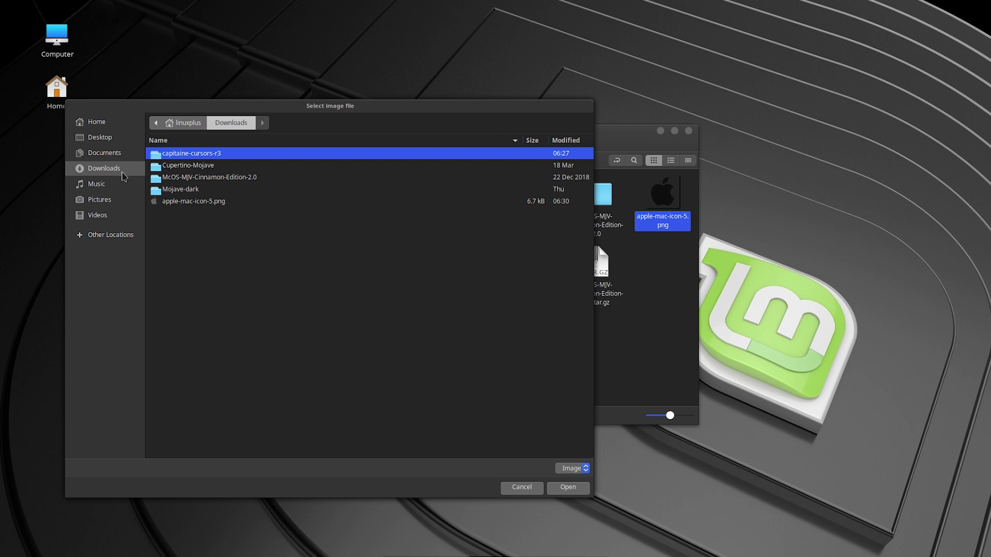
pyautogui.doubleClick(188, 202)
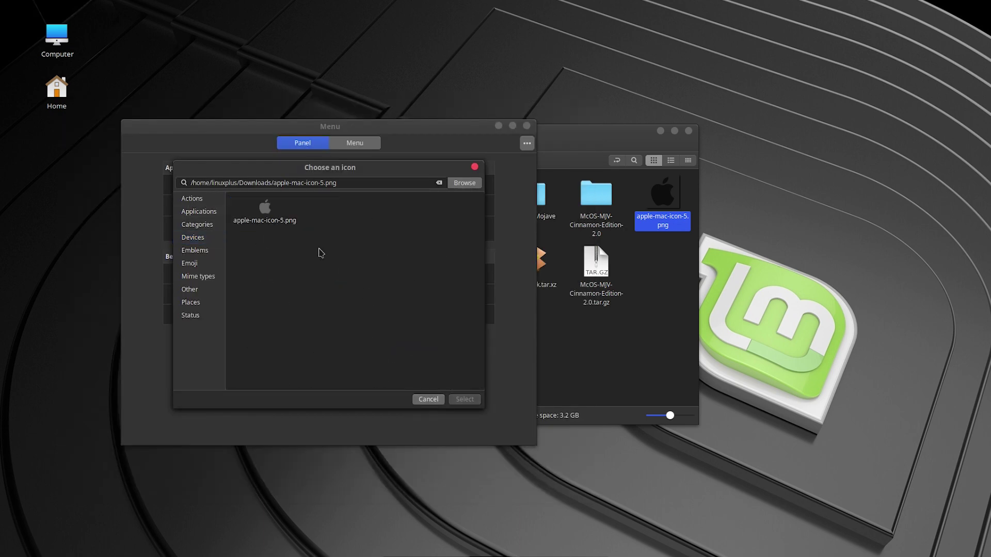
pyautogui.click(270, 203)
pyautogui.click(465, 400)
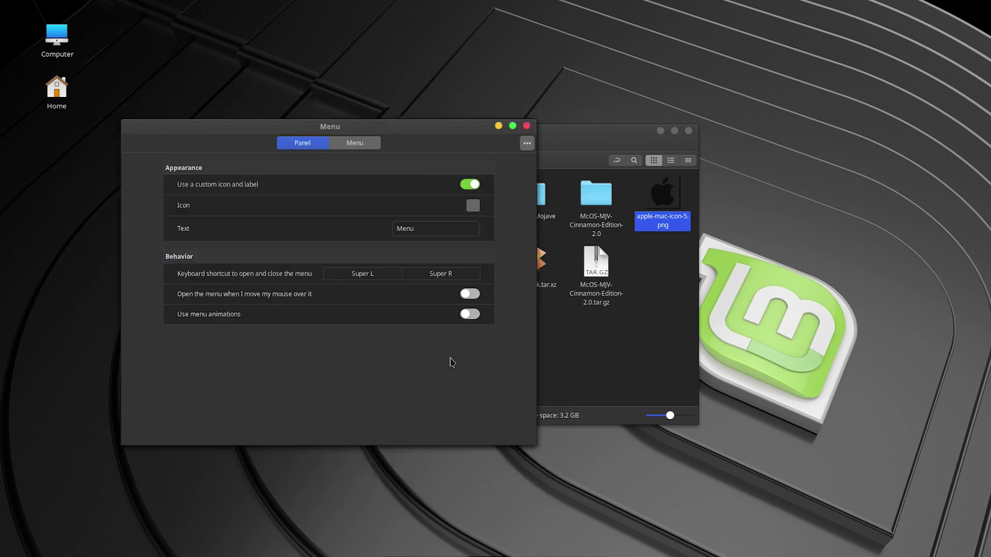
pyautogui.moveTo(245, 3)
pyautogui.click(527, 126)
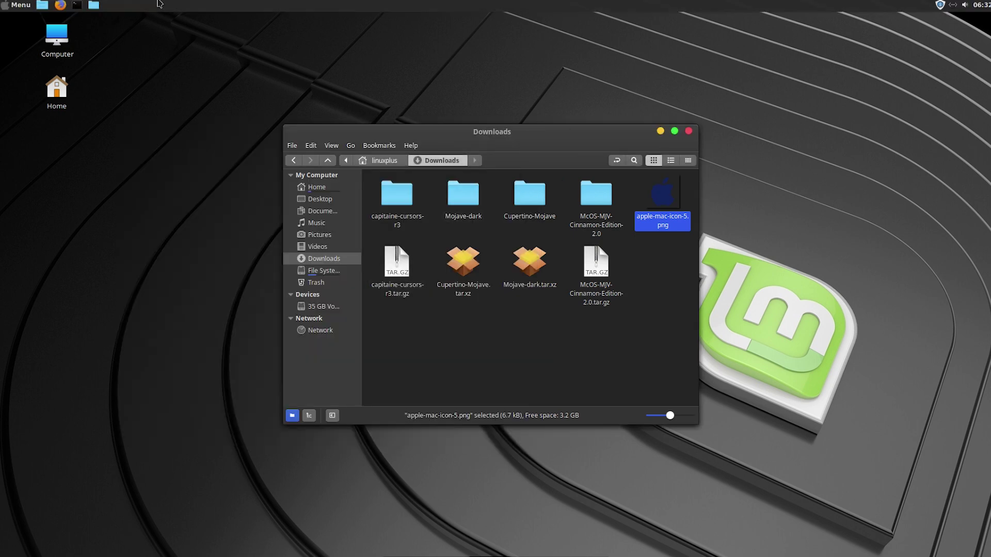
# - Open the application menu briefly to check it, close it again, and close the Downloads folder window
pyautogui.click(12, 7)
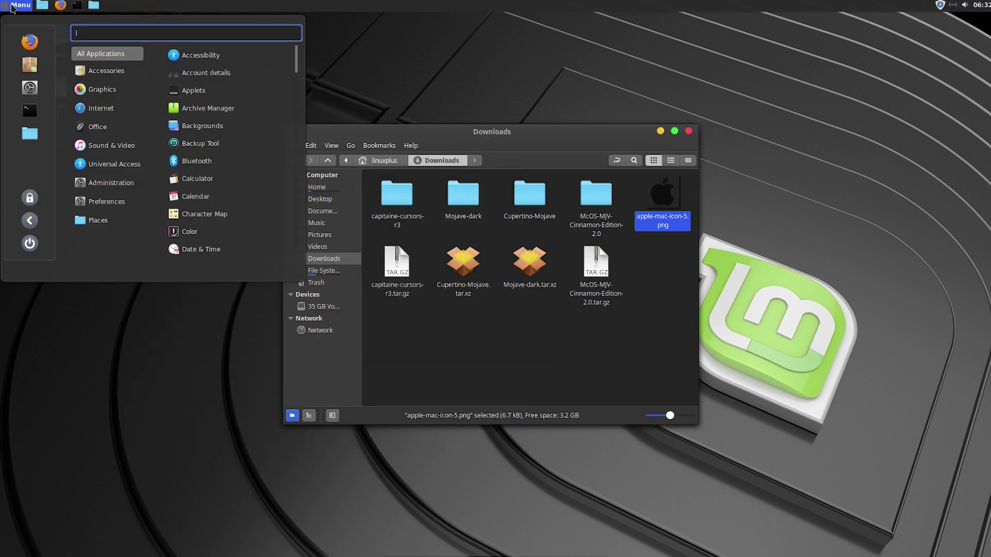
pyautogui.click(13, 7)
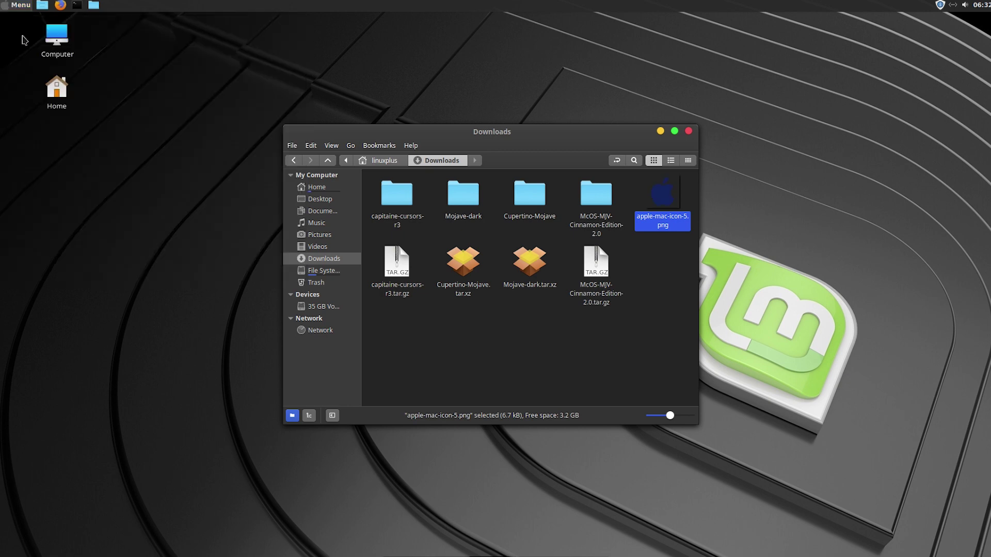
pyautogui.click(641, 277)
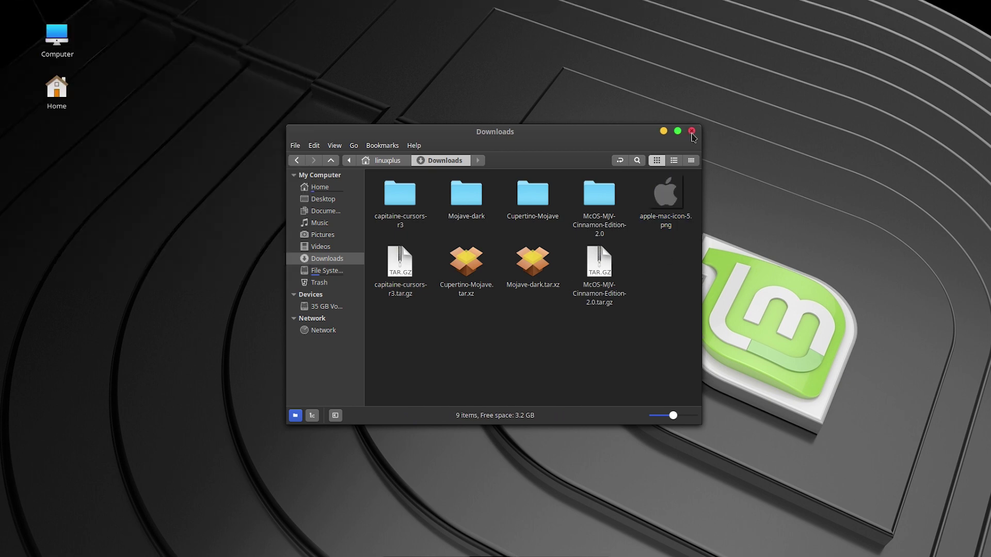
pyautogui.click(683, 132)
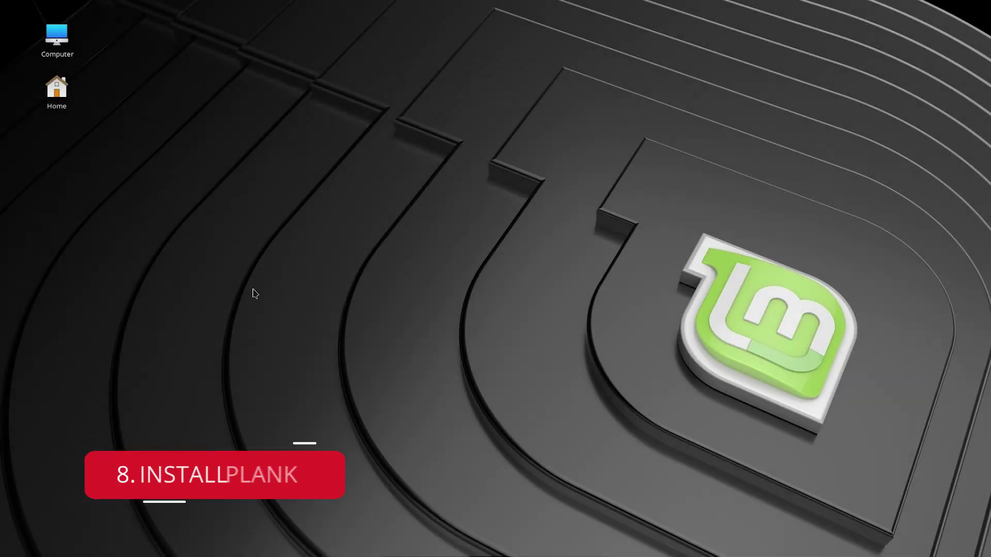
# - Open a terminal and start a root shell with sudo su, entering the account password
pyautogui.hotkey('ctrl', 'alt', 't')
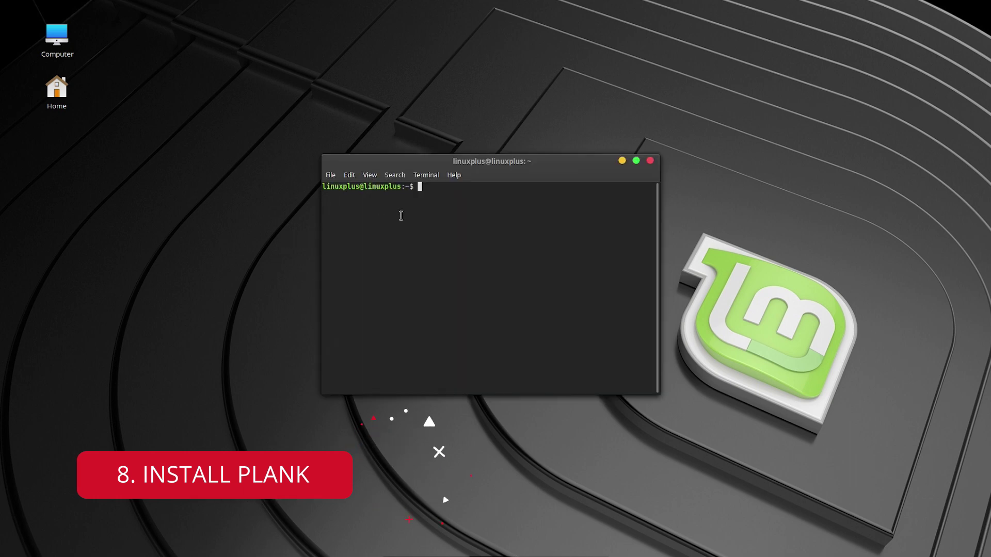
pyautogui.write('sudo su')
pyautogui.press('Return')
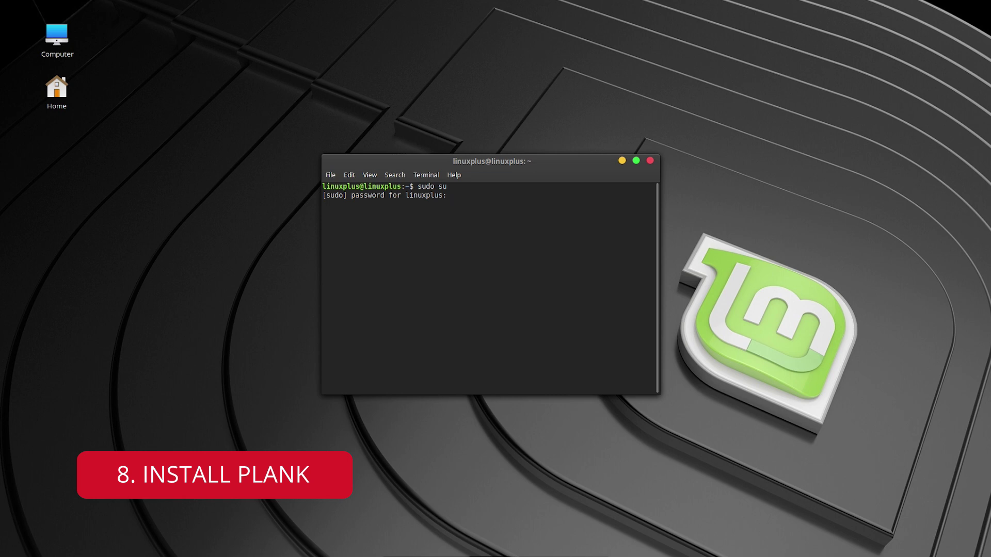
pyautogui.write('***')
pyautogui.press('Return')
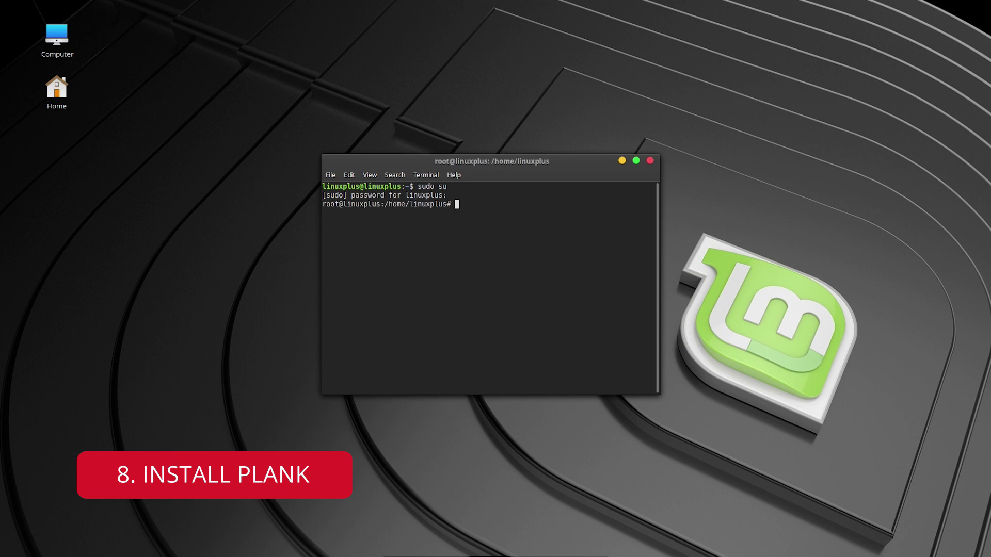
# - Install the Plank dock with sudo apt install plank and accept the installation with y
pyautogui.write('sudo apt get')
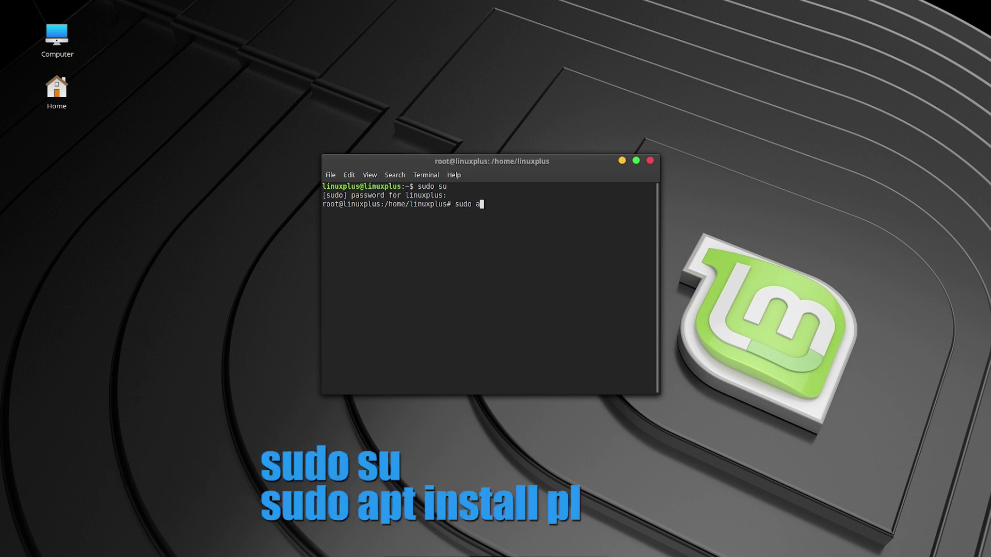
pyautogui.press('BackSpace')
pyautogui.write('install')
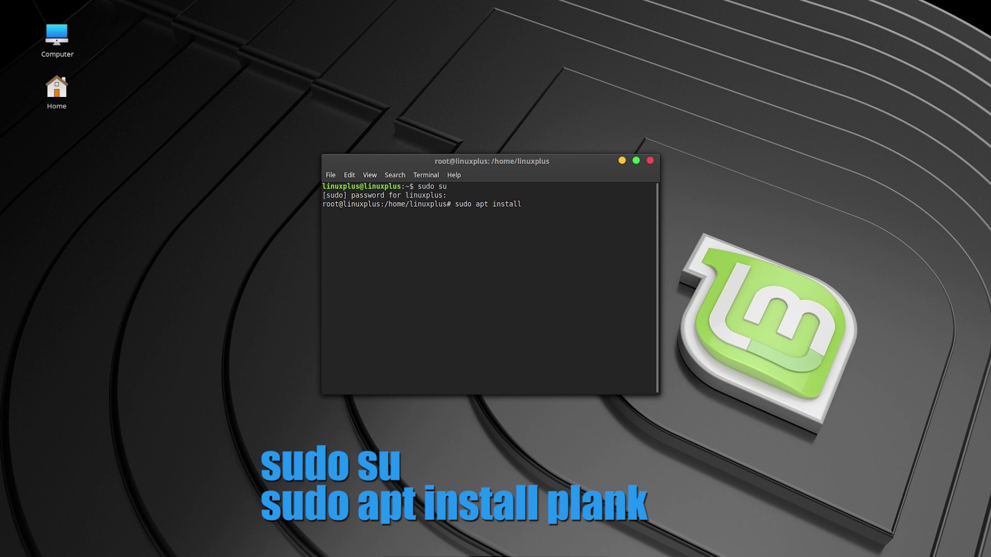
pyautogui.write(' plank')
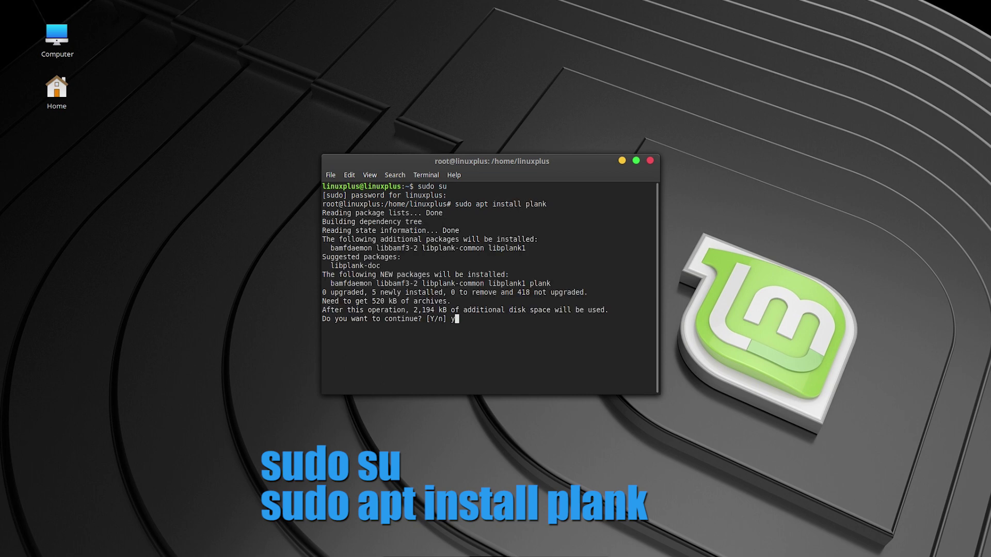
pyautogui.press('Return')
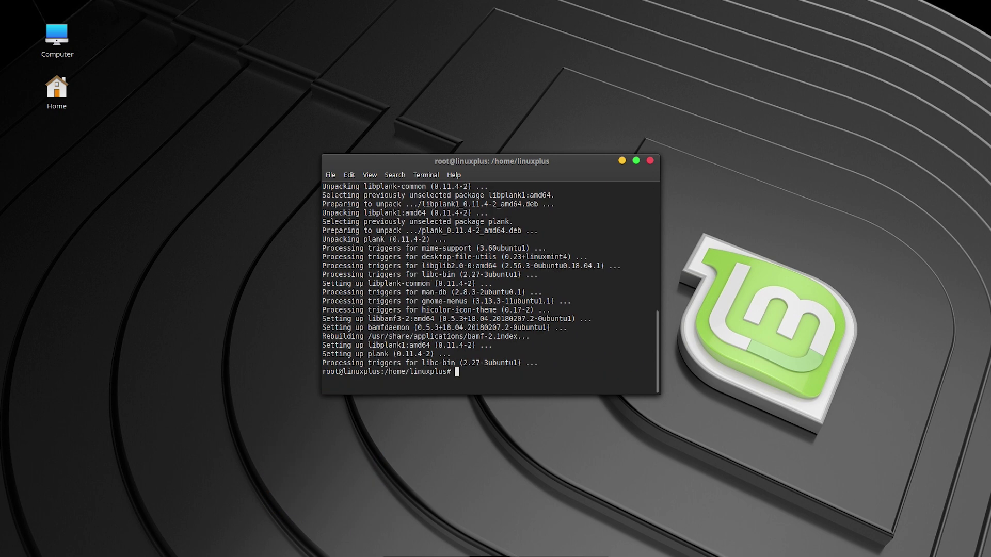
# - Exit the root shell and close the terminal
pyautogui.write('exit')
pyautogui.press('Return')
pyautogui.write('exit')
pyautogui.press('Return')
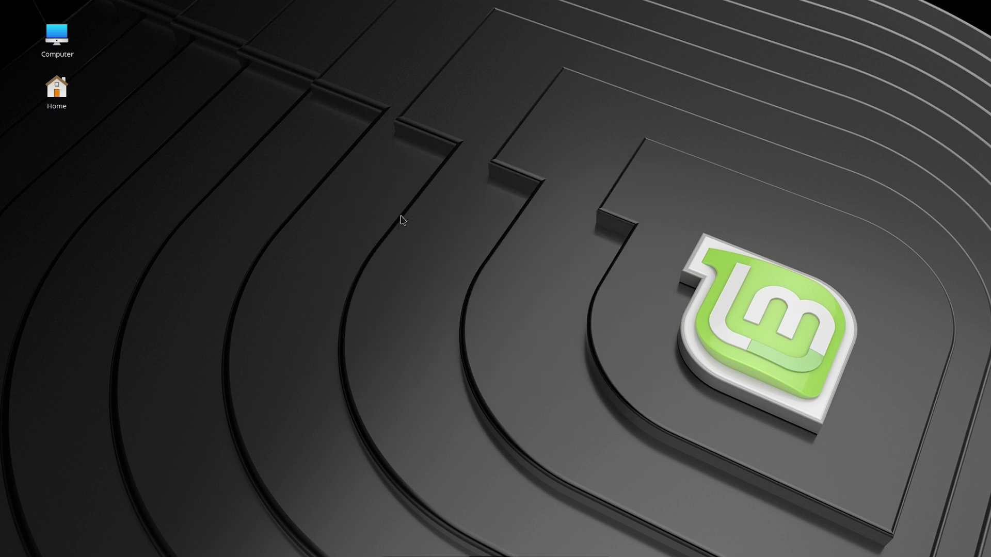
# - Find Plank in the application menu and launch the dock
pyautogui.press('super')
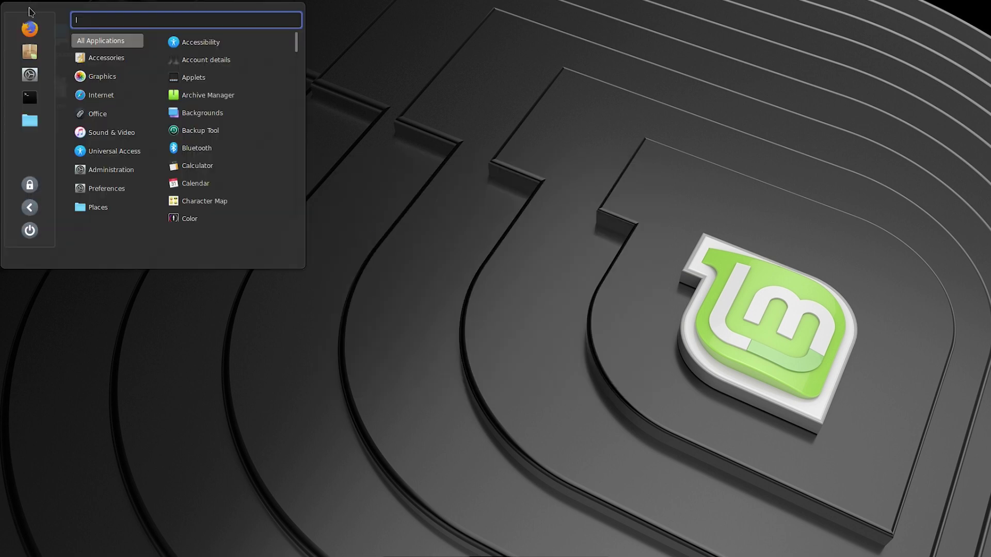
pyautogui.write('plank')
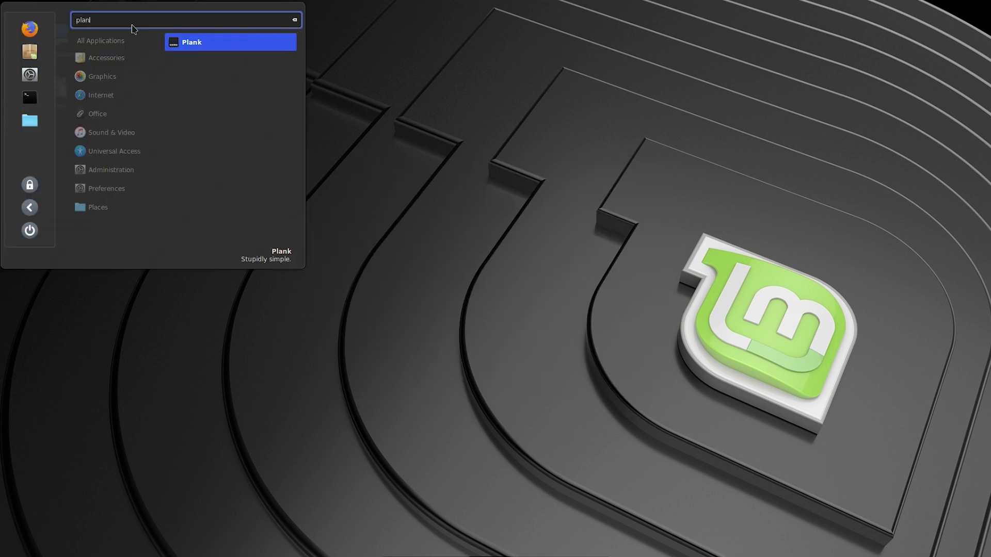
pyautogui.press('Return')
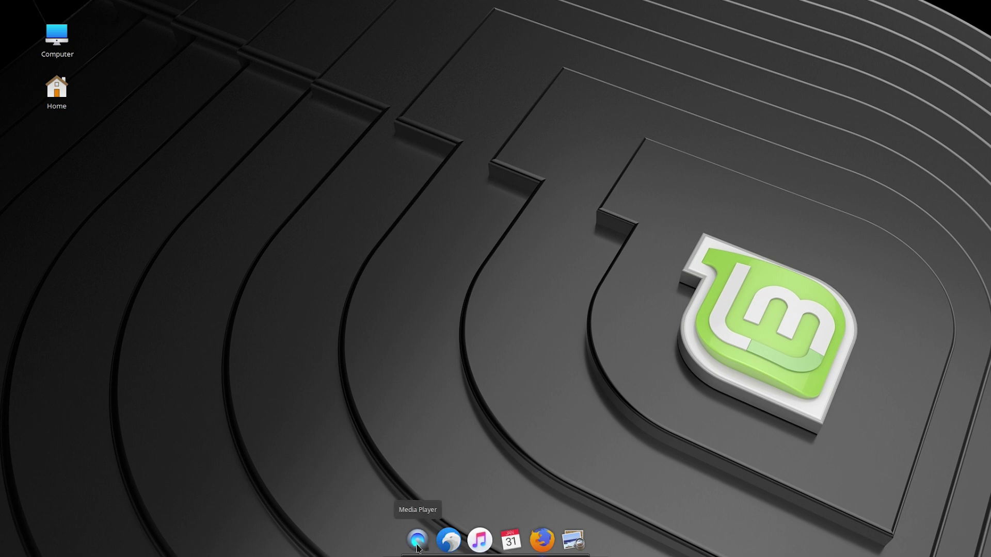
pyautogui.rightClick(448, 540)
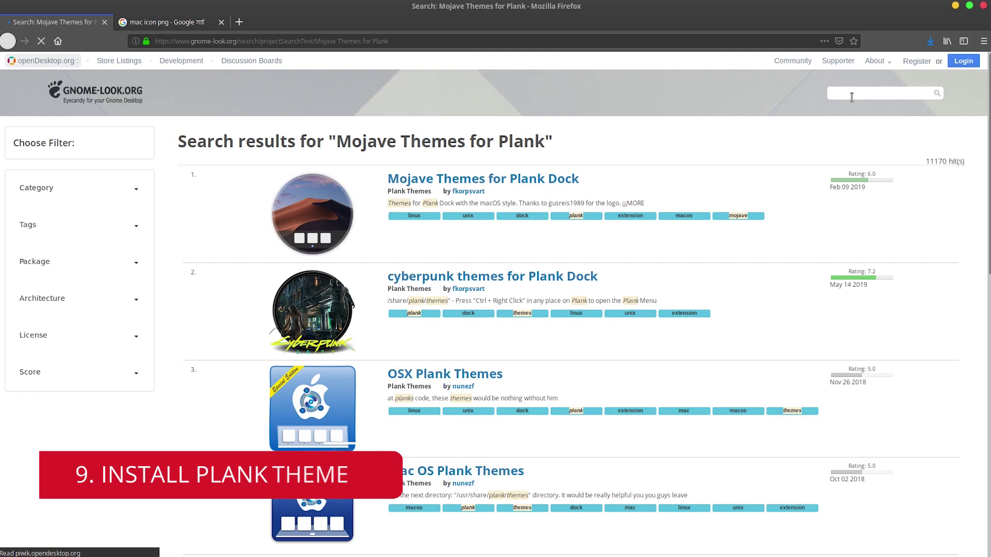
# - Open the Mojave Themes for Plank Dock page from the Gnome-look search results in Firefox and view its list of files
pyautogui.click(506, 180)
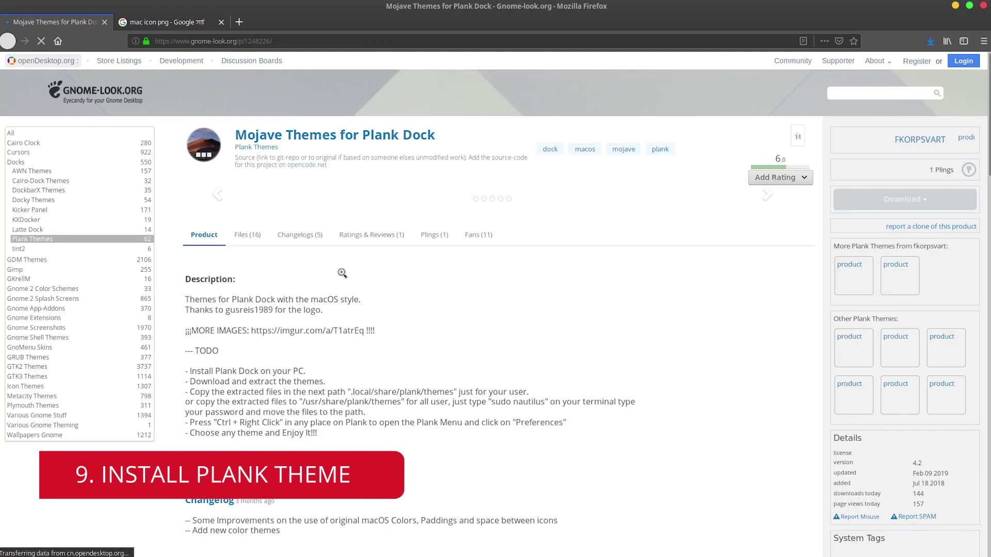
pyautogui.scroll(-5, 379, 356)
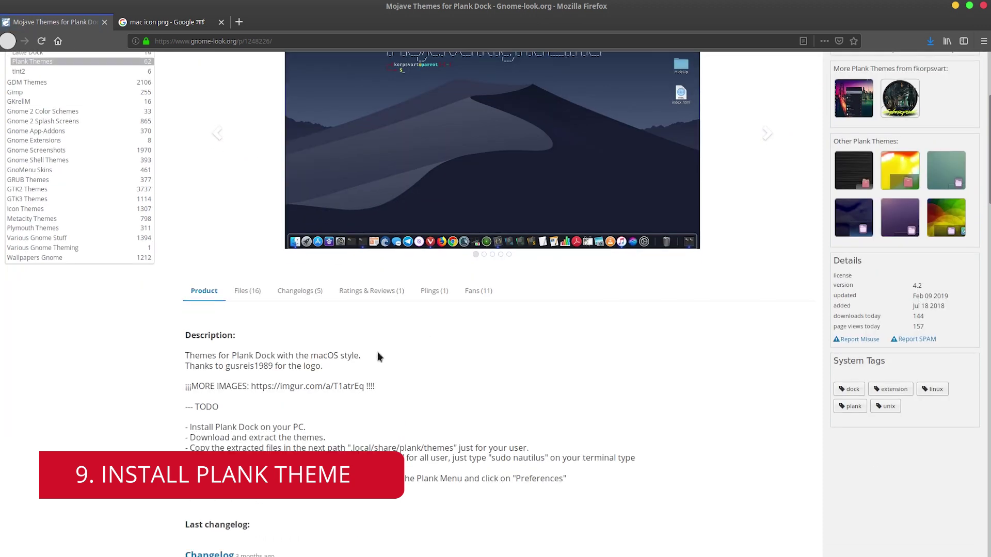
pyautogui.click(256, 294)
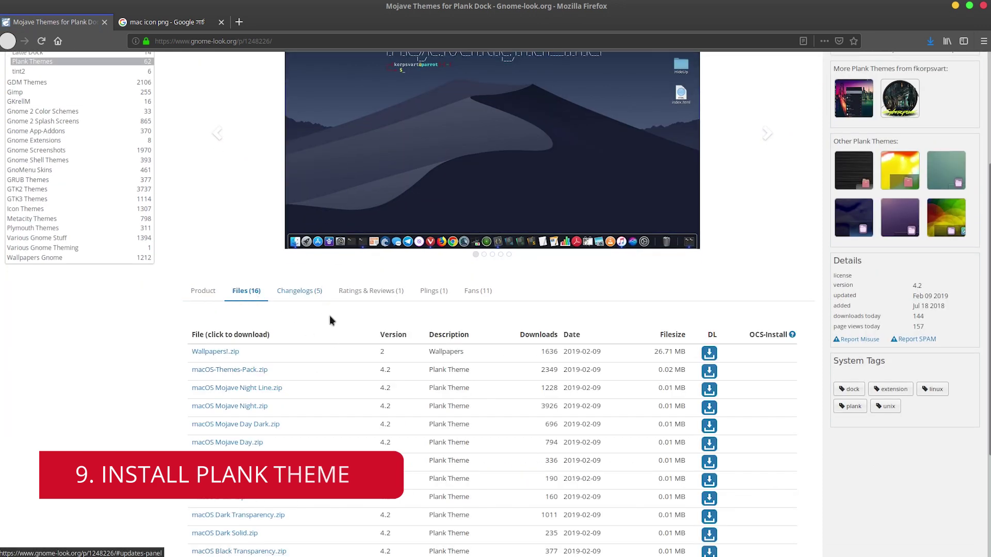
pyautogui.scroll(5, 398, 348)
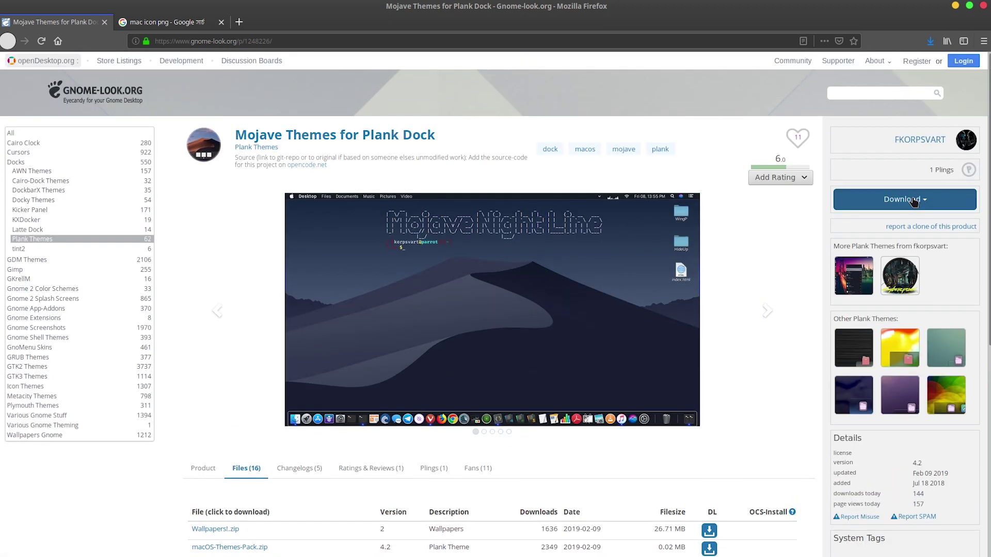
# - Start the download of macOS Mojave Night.zip from the Mojave Themes for Plank Dock page
pyautogui.click(911, 200)
pyautogui.click(859, 257)
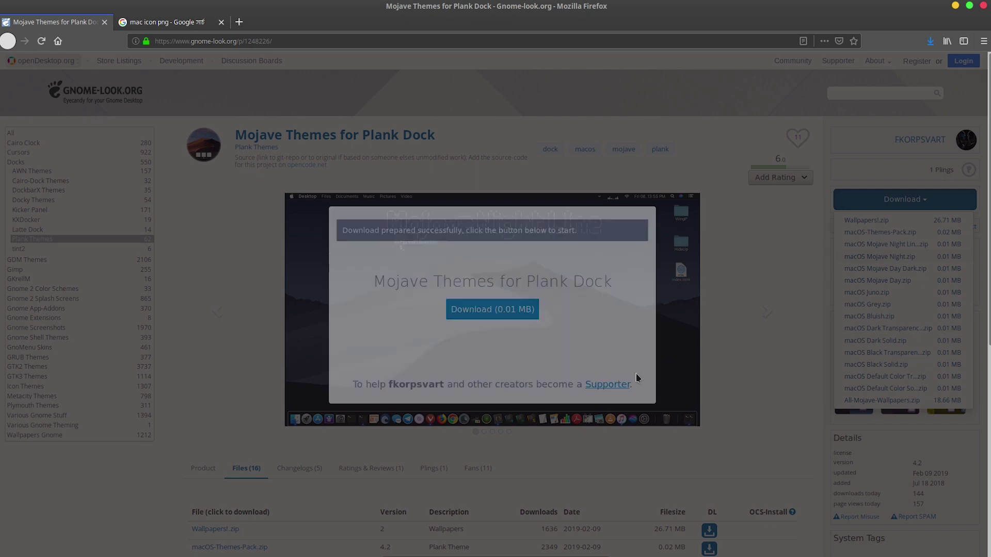
pyautogui.click(486, 313)
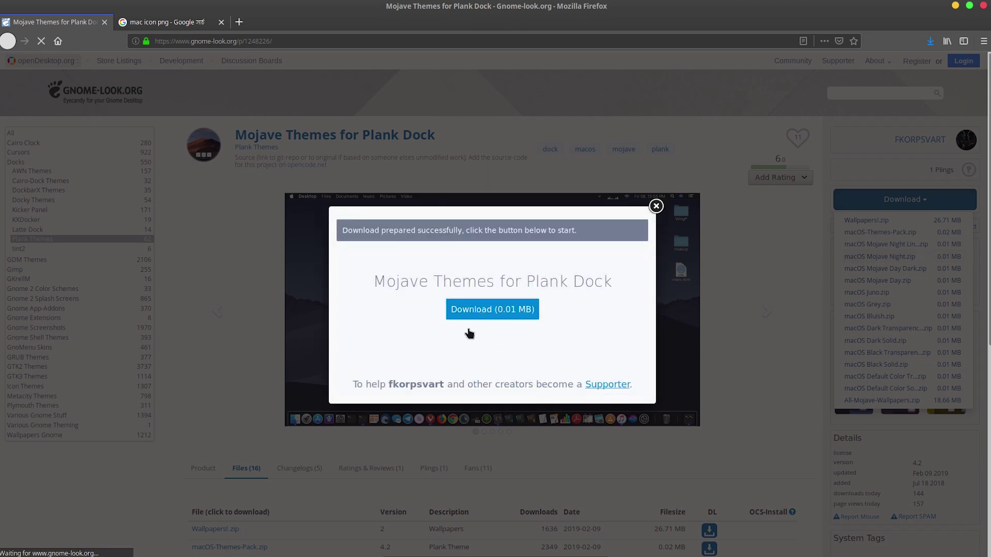
pyautogui.scroll(-3, 372, 436)
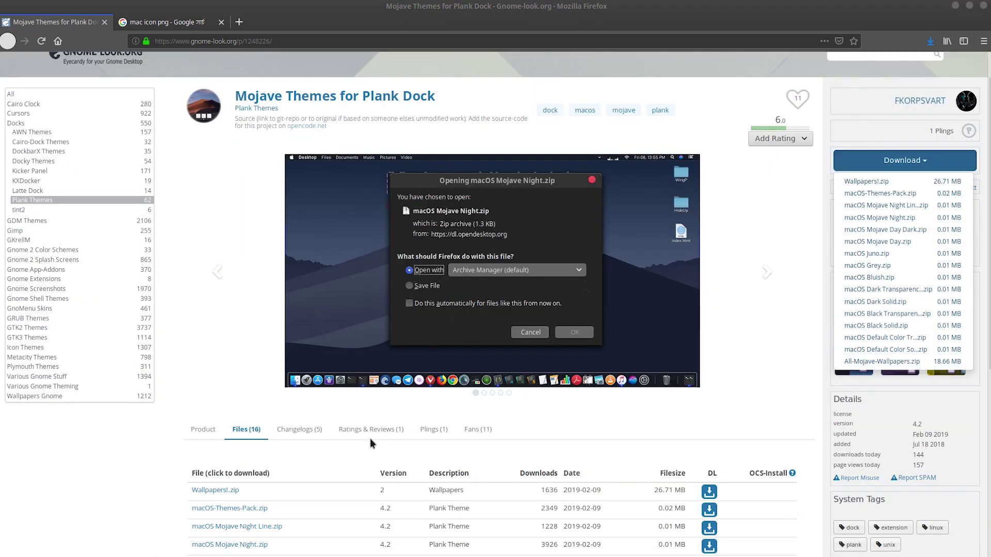
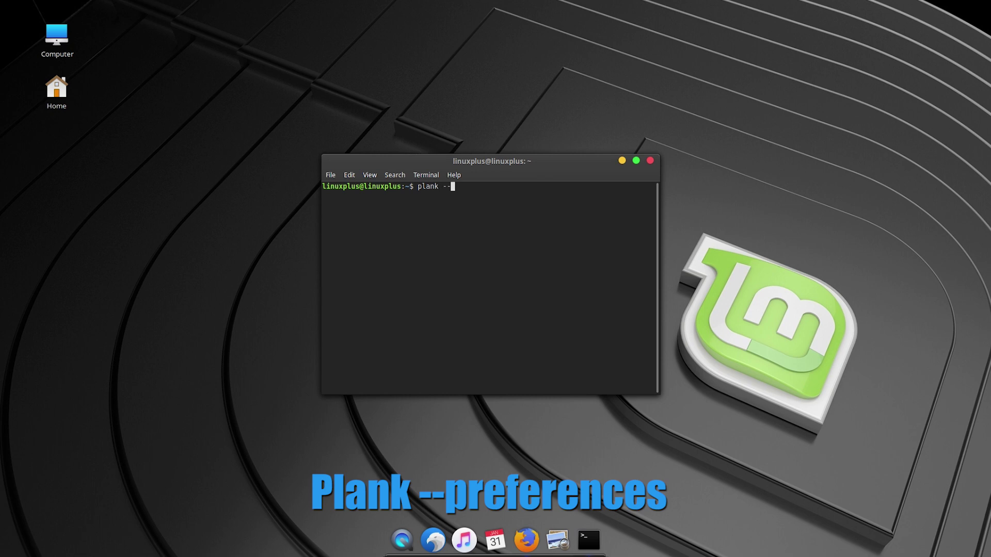
# - Open the Plank preferences with plank --preferences and set the dock theme to Gtk+
pyautogui.press('Return')
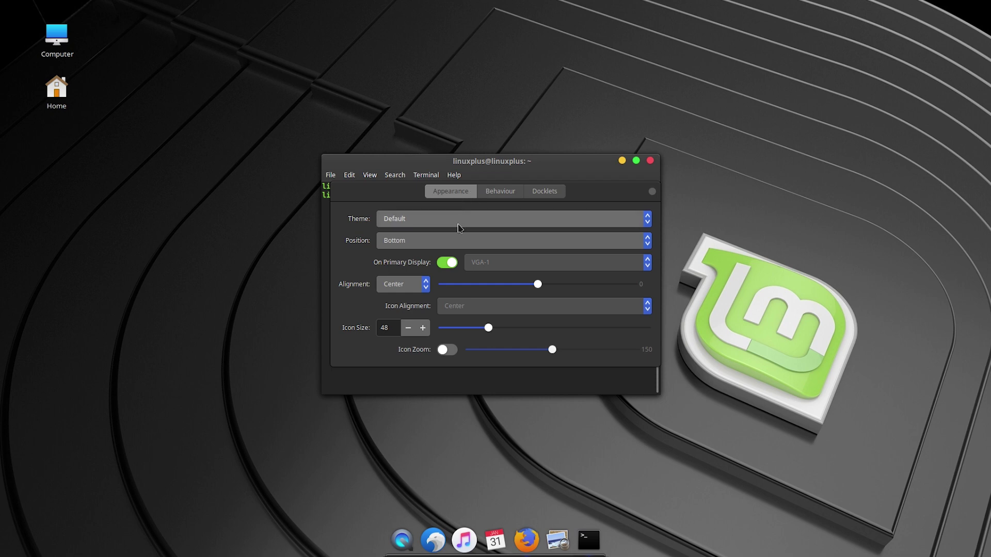
pyautogui.click(458, 222)
pyautogui.click(458, 232)
pyautogui.click(449, 225)
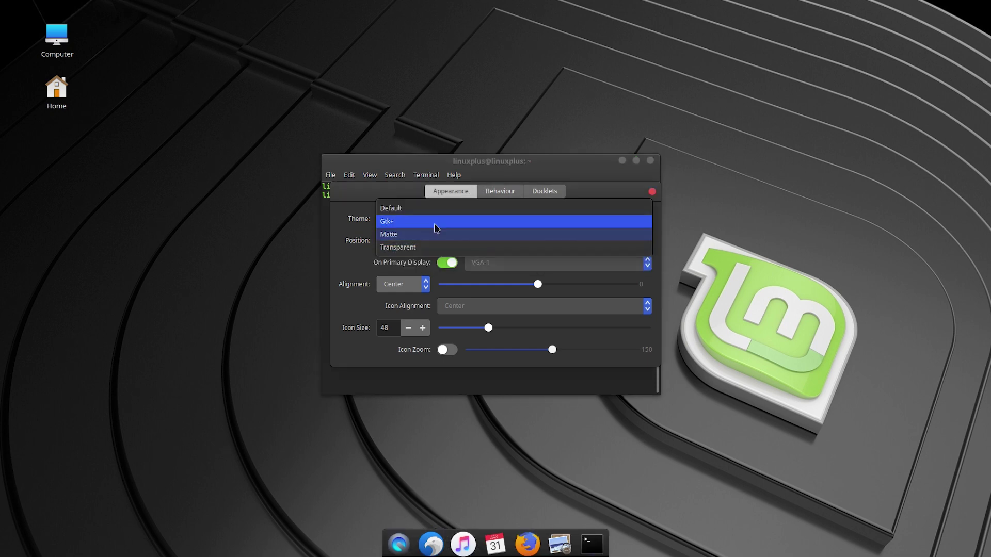
pyautogui.click(448, 235)
pyautogui.click(439, 222)
pyautogui.click(445, 236)
pyautogui.click(436, 222)
pyautogui.click(436, 195)
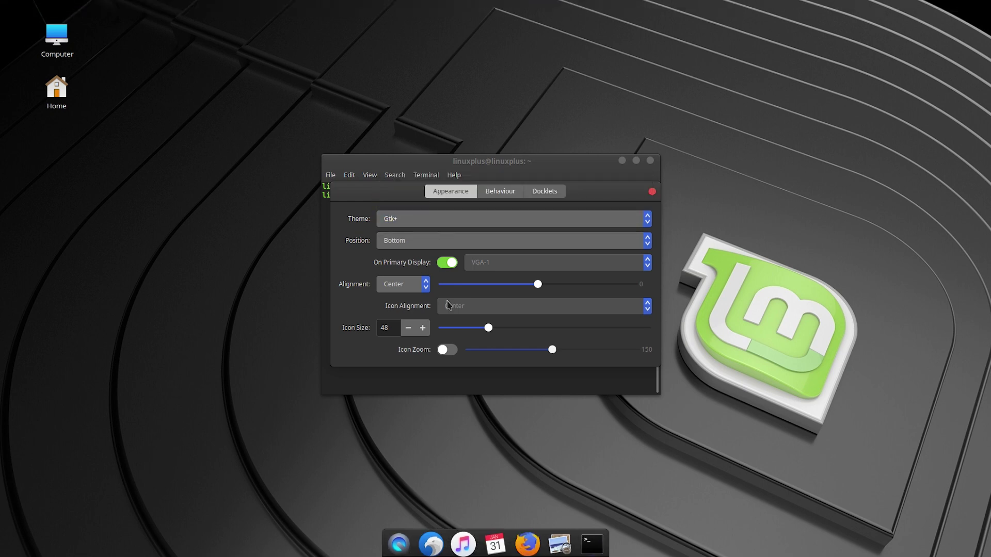
# - Look through the dock's position choices and try an icon size of 52 before restoring it to 48
pyautogui.click(424, 240)
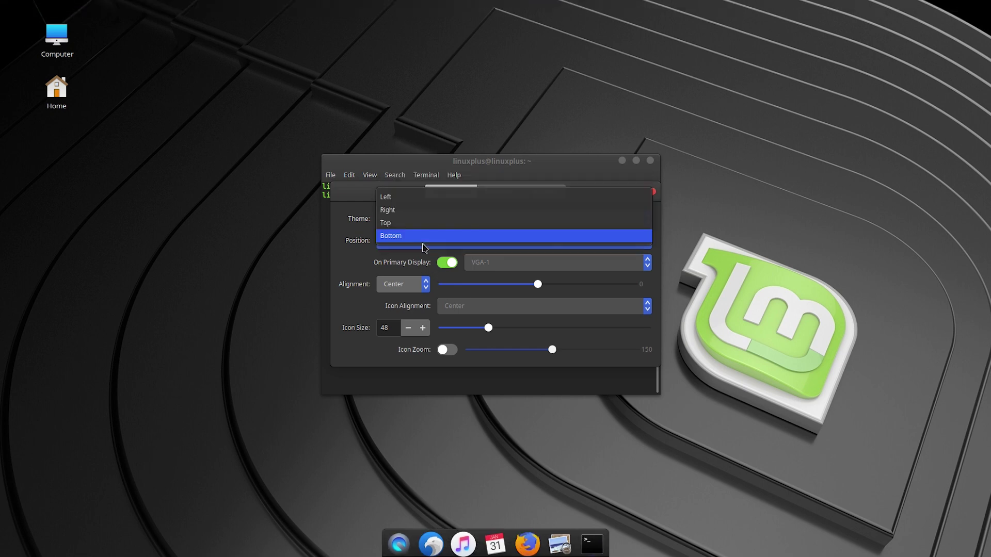
pyautogui.click(350, 261)
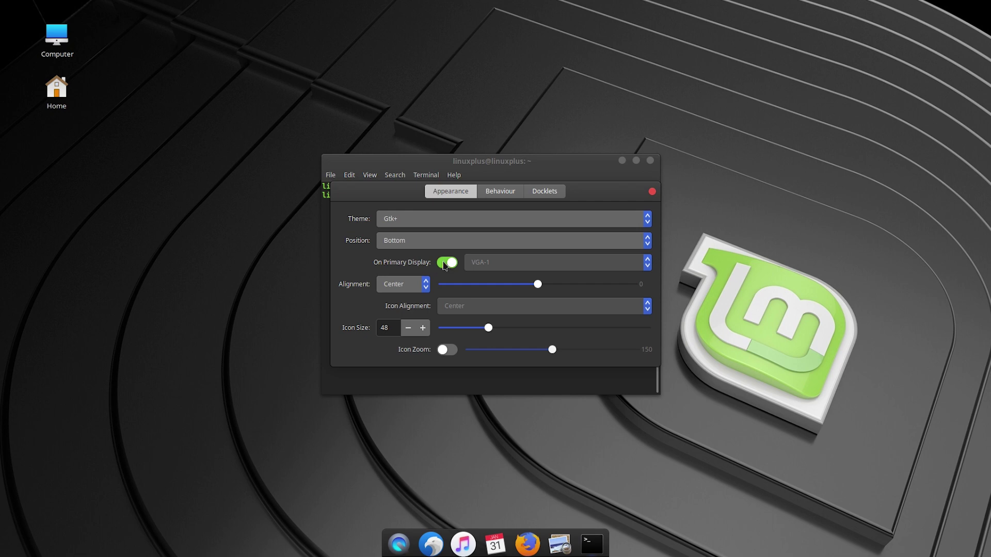
pyautogui.click(444, 265)
pyautogui.click(449, 266)
pyautogui.click(423, 328)
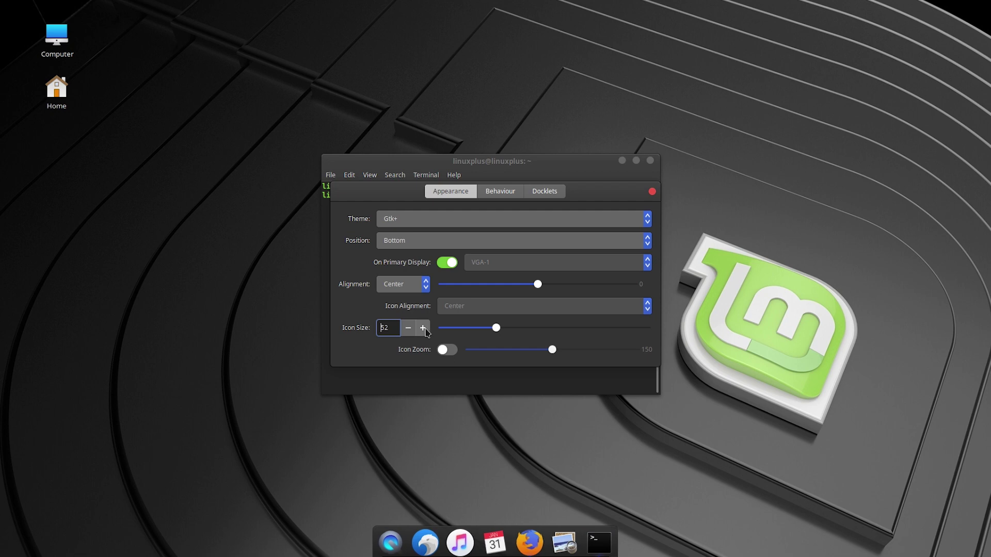
pyautogui.click(409, 329)
pyautogui.click(408, 328)
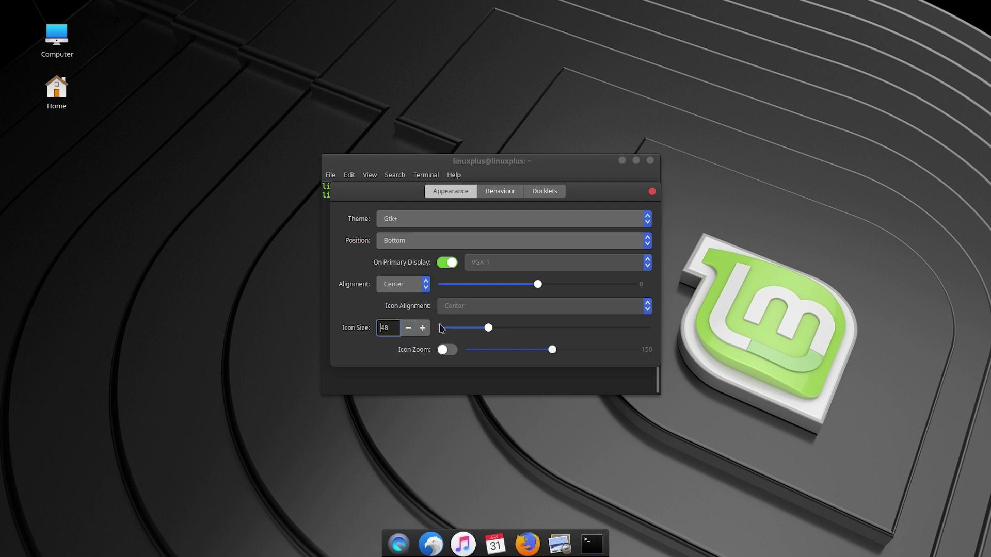
# - Review the available hide modes in the dock's behaviour settings, keeping Intellihide selected
pyautogui.click(499, 193)
pyautogui.click(482, 230)
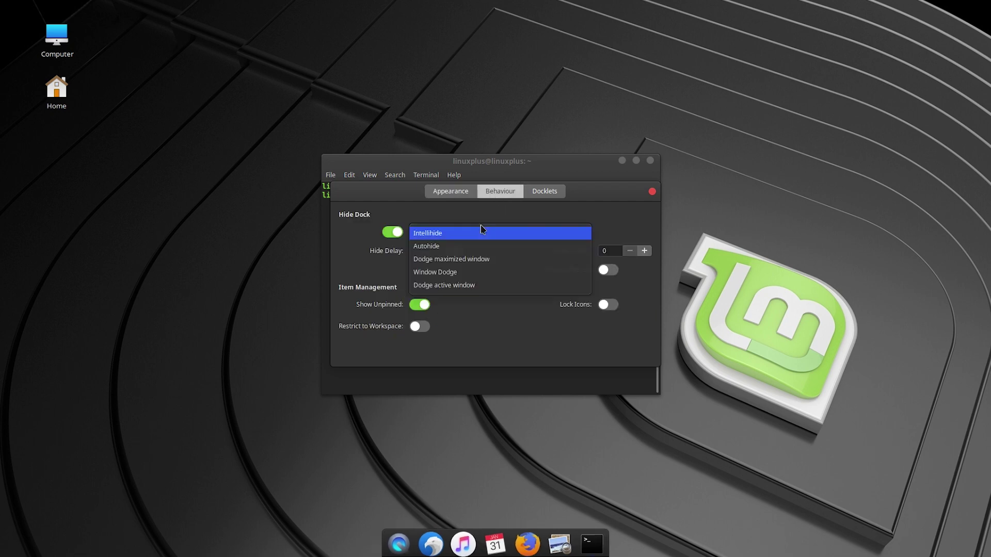
pyautogui.click(453, 238)
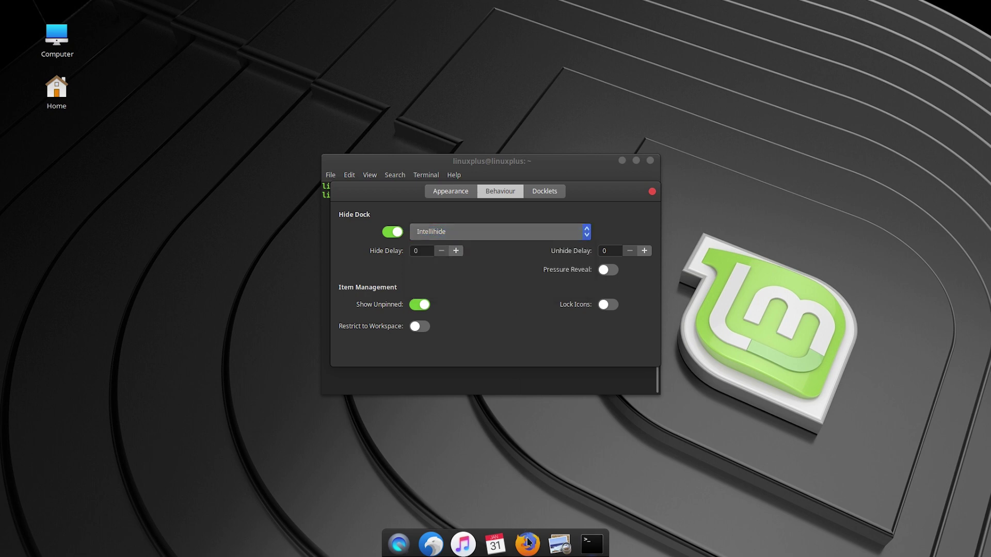
pyautogui.click(464, 237)
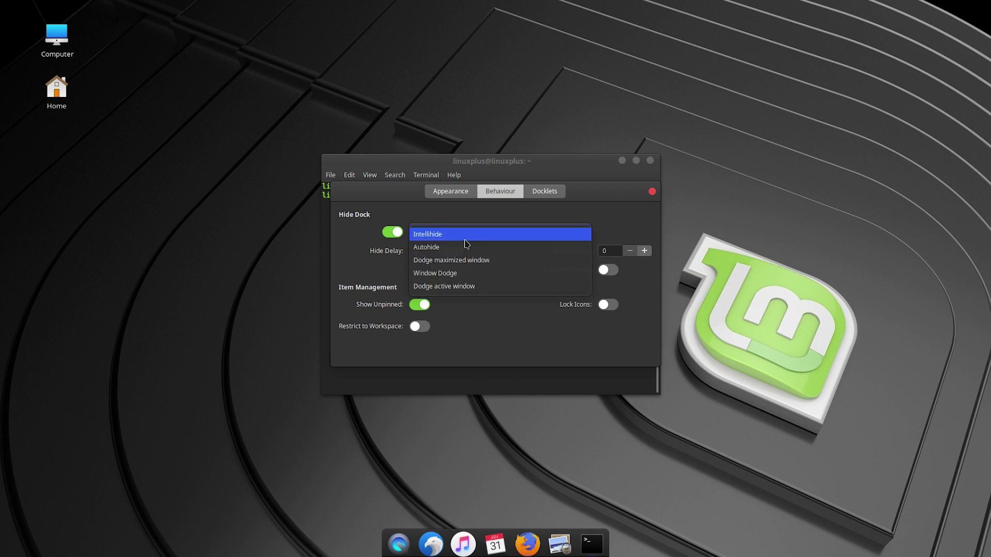
pyautogui.click(466, 236)
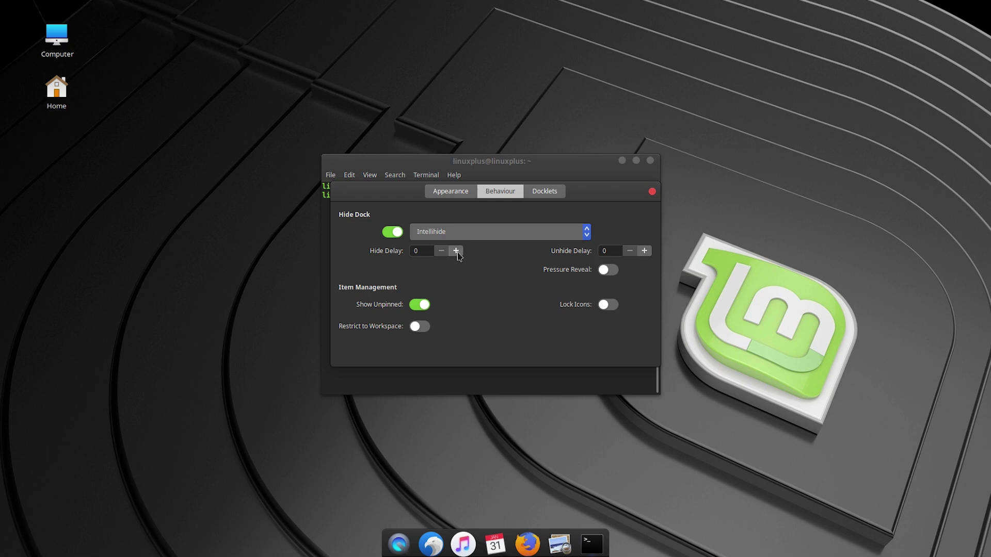
# - Add the CPU Monitor, Clock and Trash docklets to the Plank dock
pyautogui.click(544, 194)
pyautogui.click(602, 235)
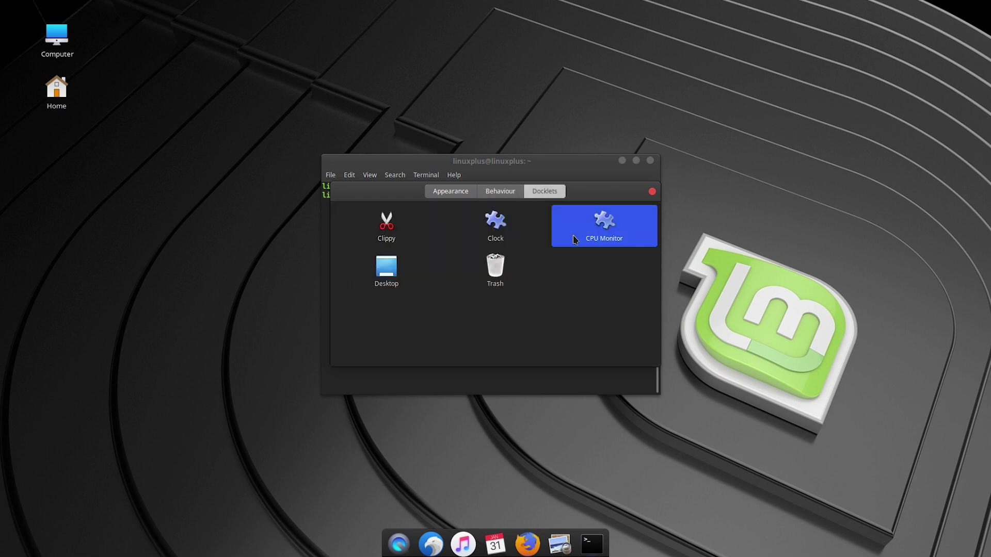
pyautogui.doubleClick(601, 235)
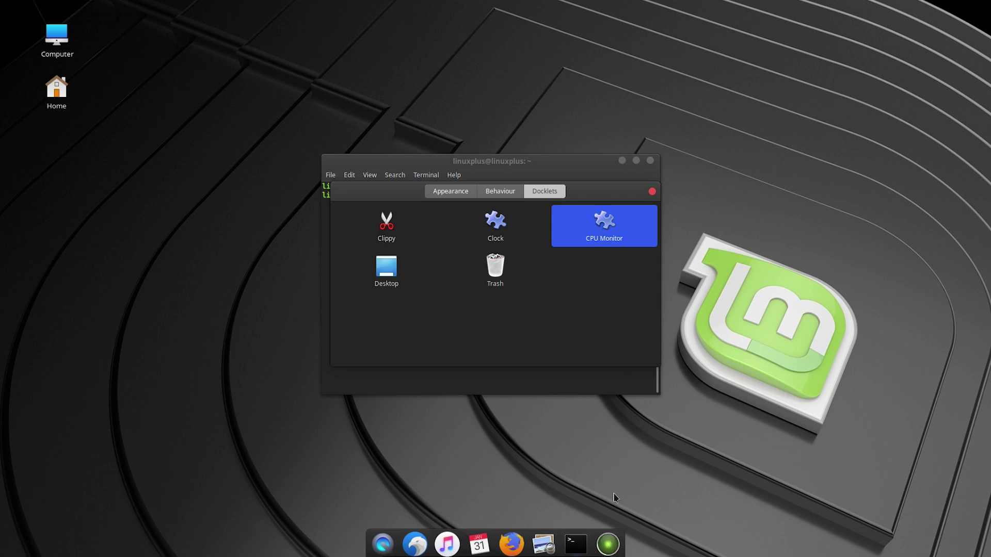
pyautogui.moveTo(610, 546)
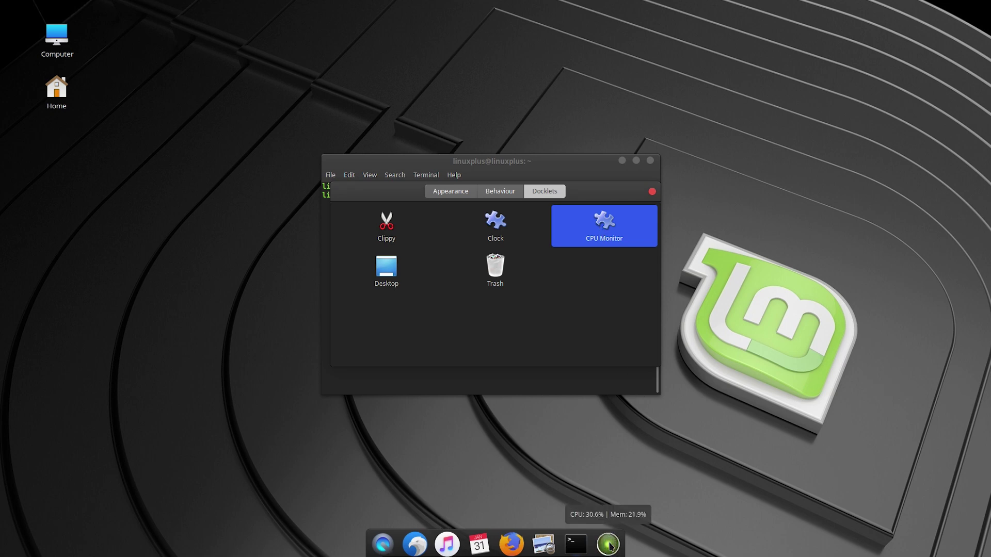
pyautogui.click(506, 225)
pyautogui.doubleClick(505, 226)
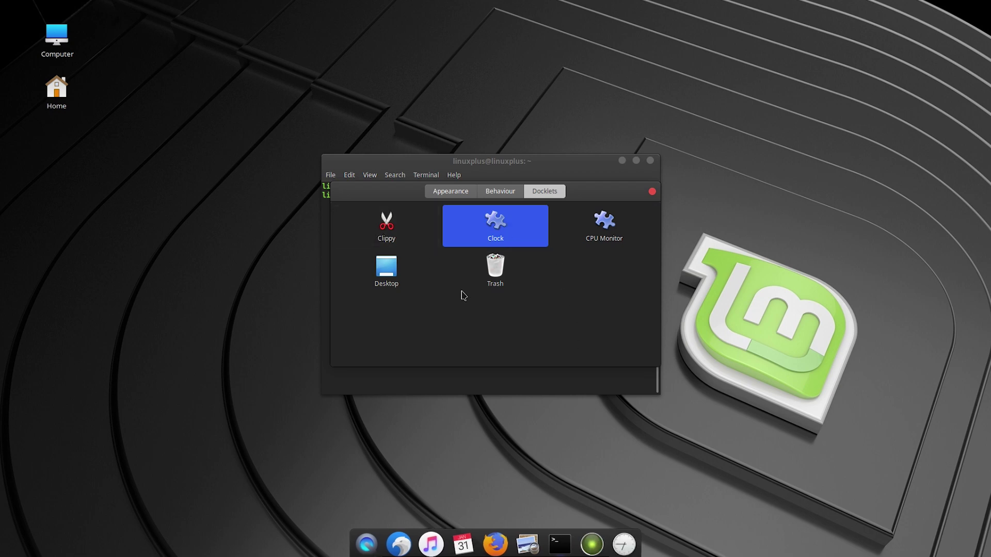
pyautogui.doubleClick(519, 290)
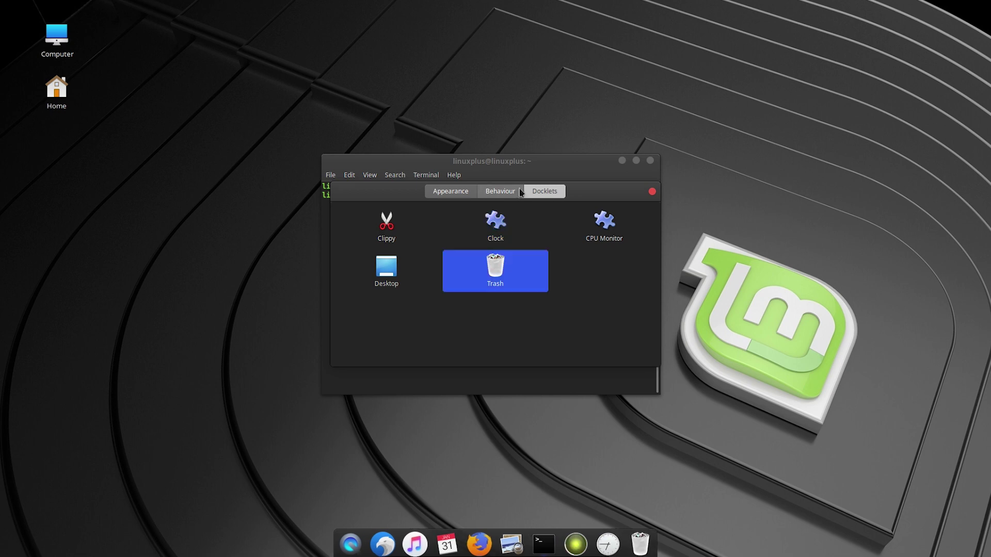
# - Remove the Clock docklet from the dock and close the Plank preferences
pyautogui.click(498, 191)
pyautogui.click(443, 193)
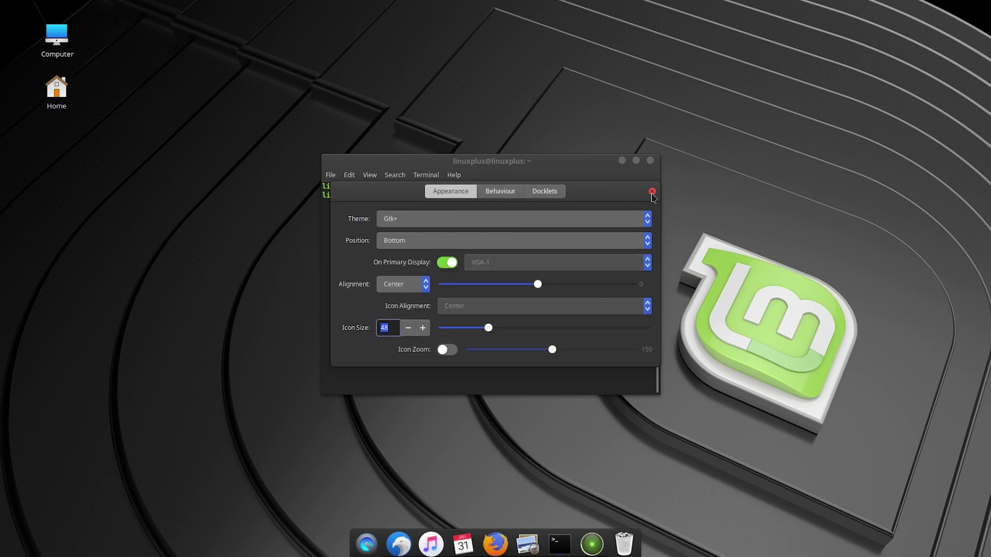
pyautogui.click(651, 191)
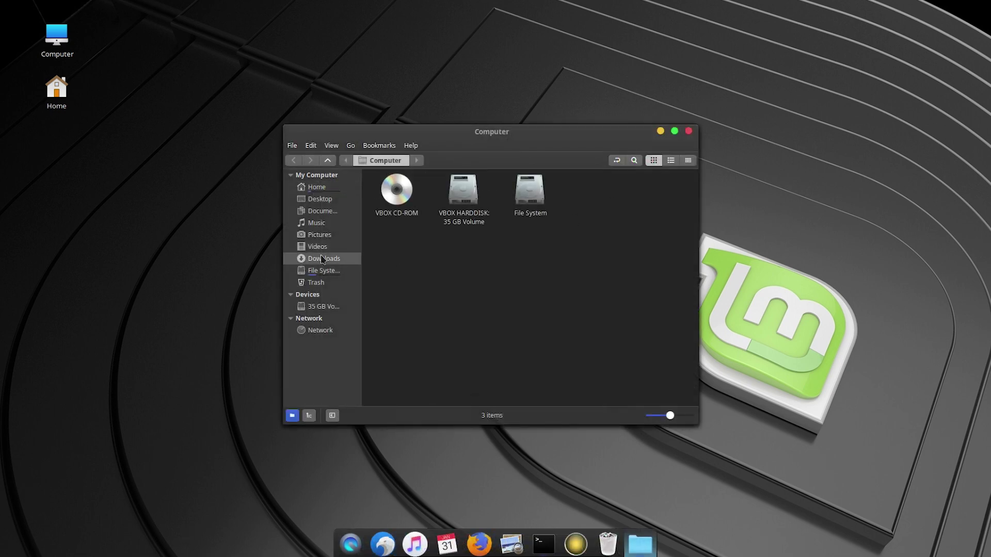
# - Open Plank's themes folder at .local/share/plank/themes inside the home folder
pyautogui.click(322, 259)
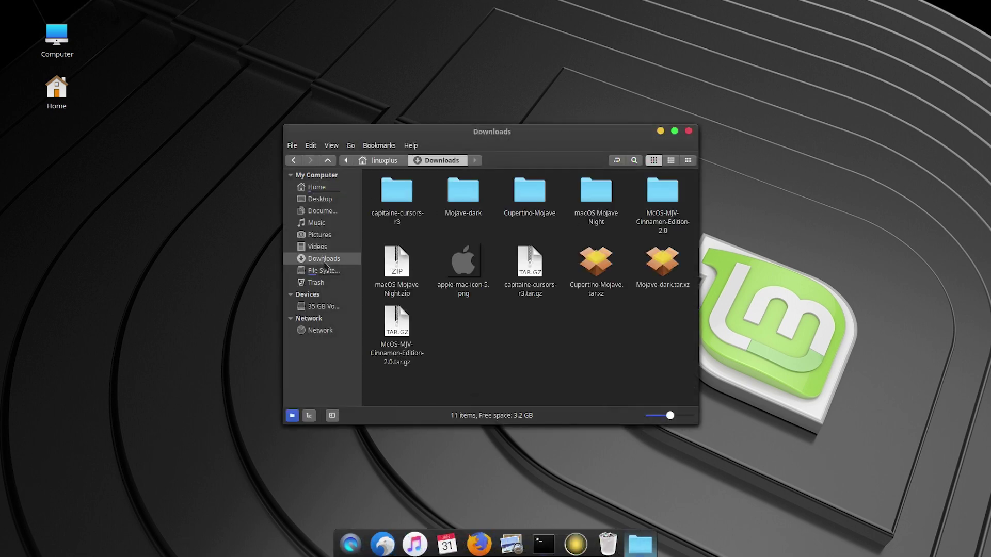
pyautogui.click(689, 131)
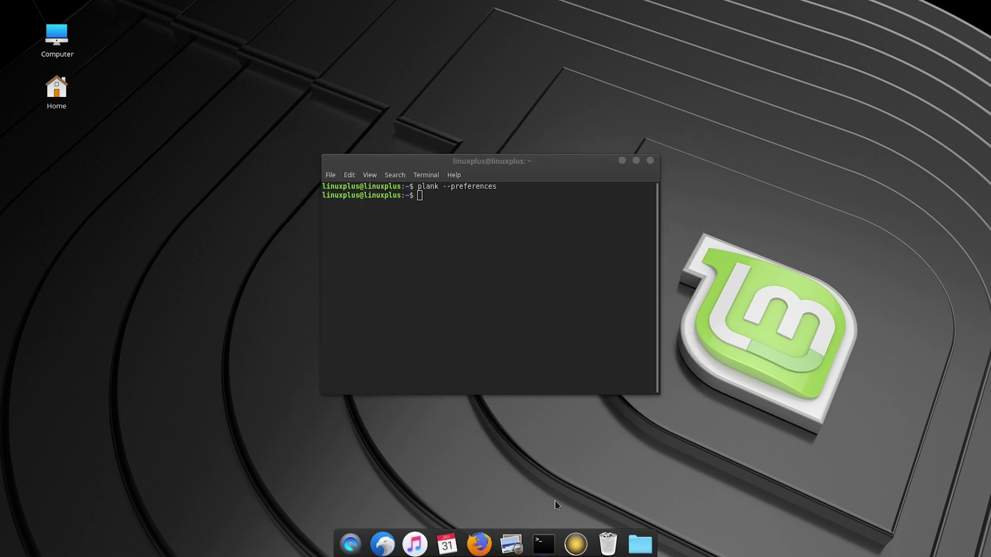
pyautogui.click(627, 540)
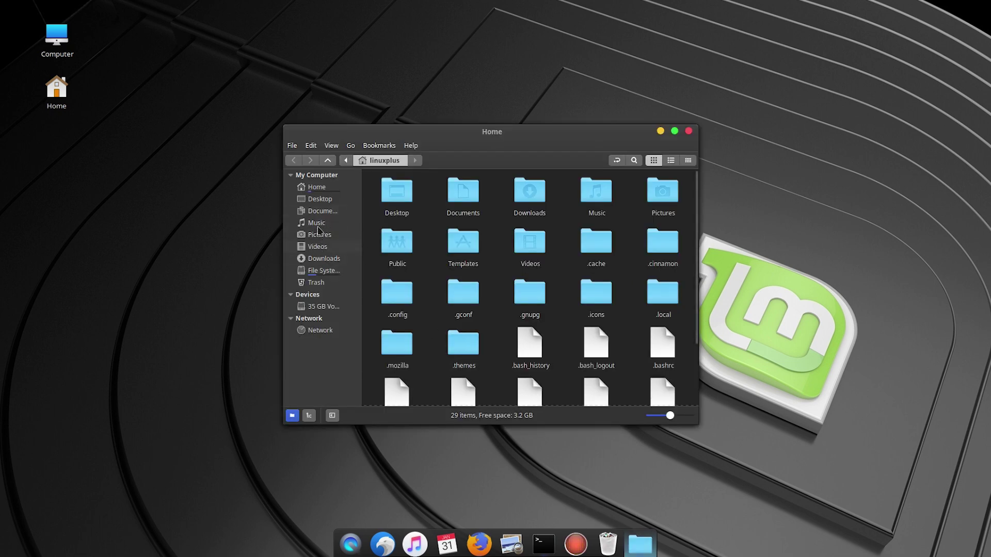
pyautogui.click(463, 291)
pyautogui.doubleClick(663, 293)
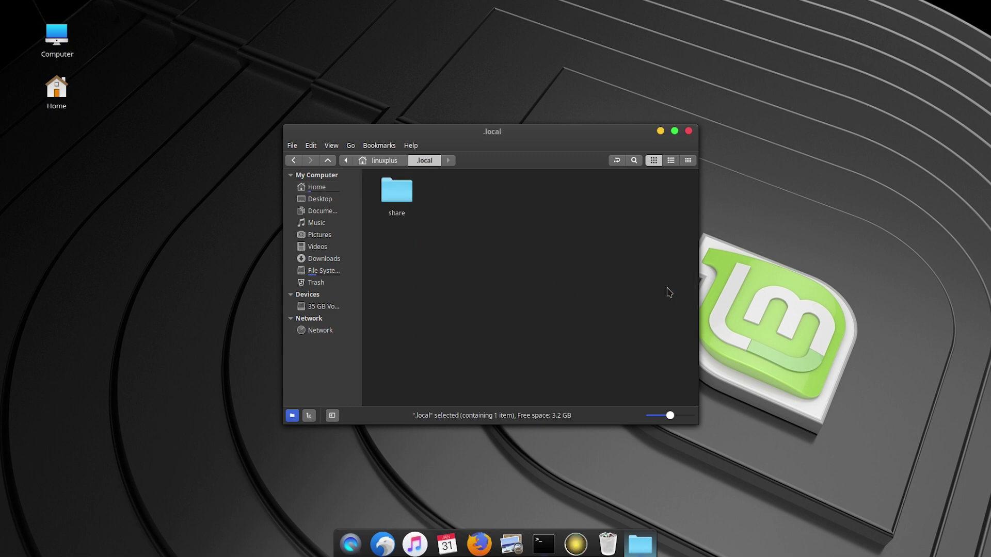
pyautogui.doubleClick(407, 190)
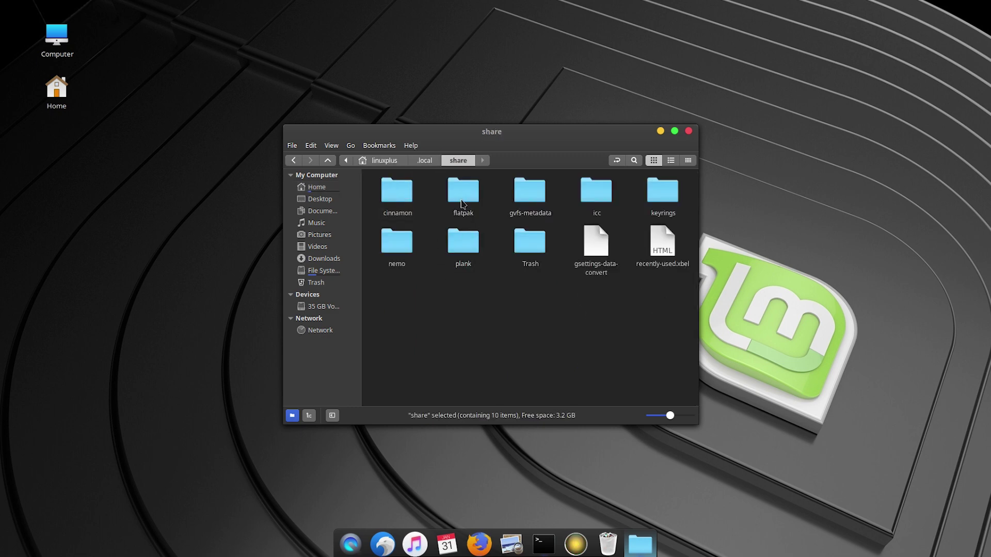
pyautogui.doubleClick(461, 243)
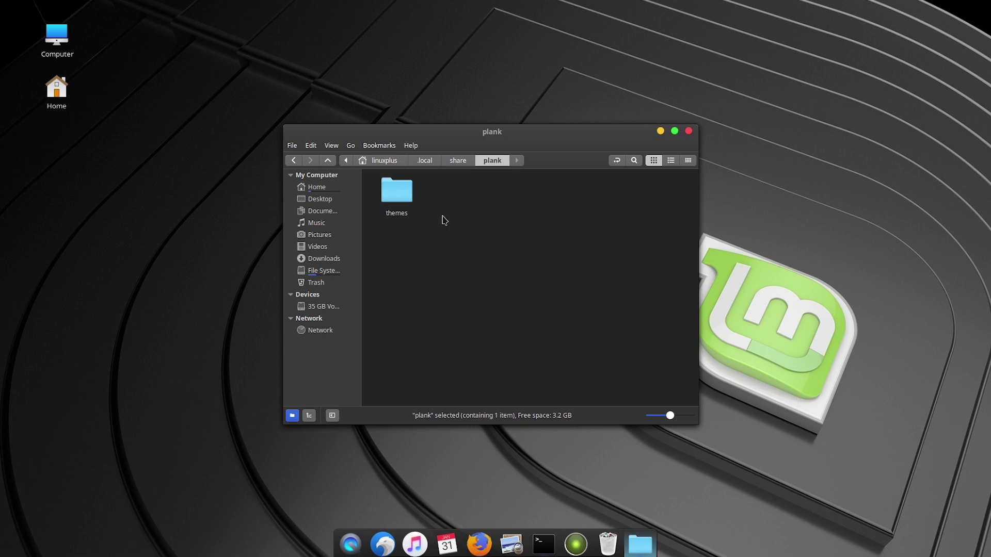
pyautogui.doubleClick(401, 191)
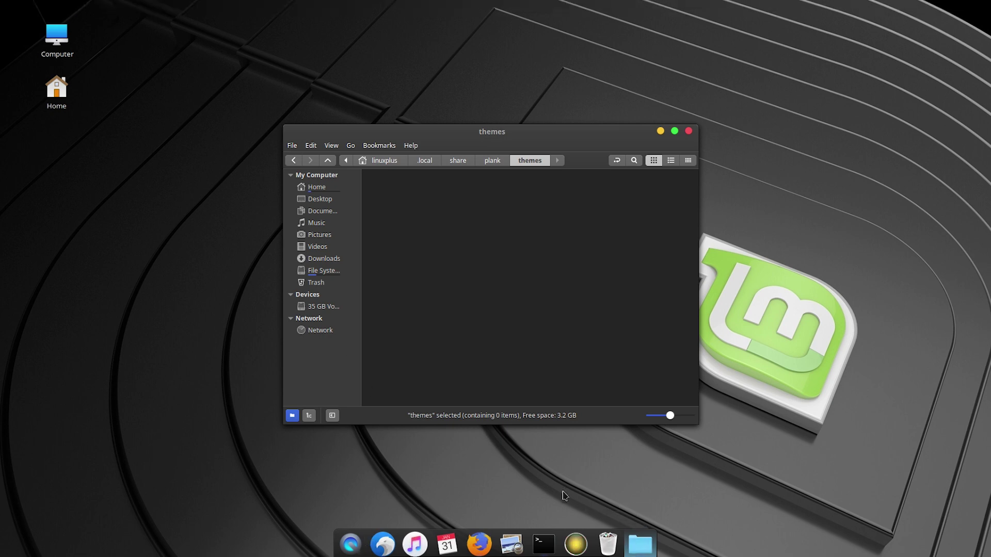
# - Extract macOS Mojave Night.zip inside the Downloads folder, replacing all existing files
pyautogui.click(639, 546)
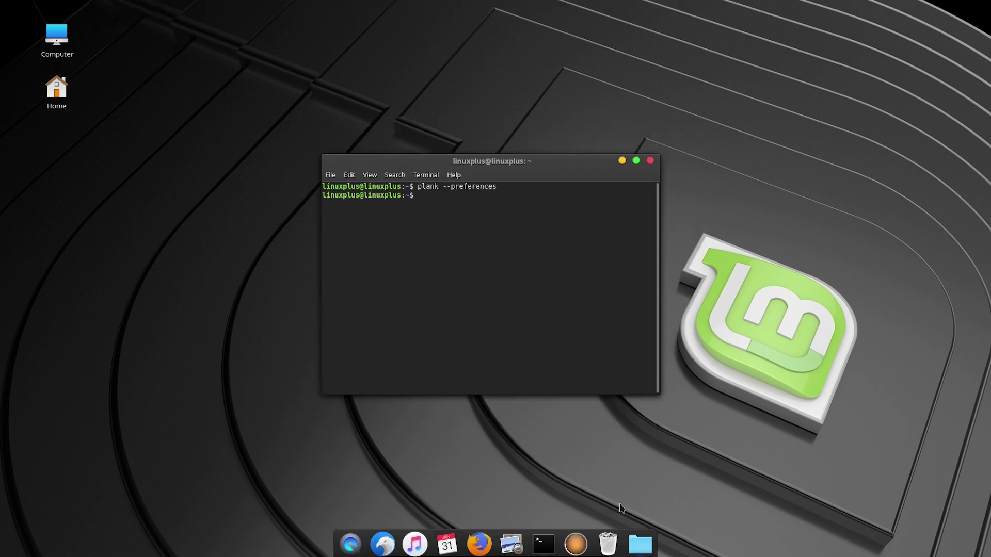
pyautogui.click(639, 544)
pyautogui.click(55, 41)
pyautogui.doubleClick(54, 45)
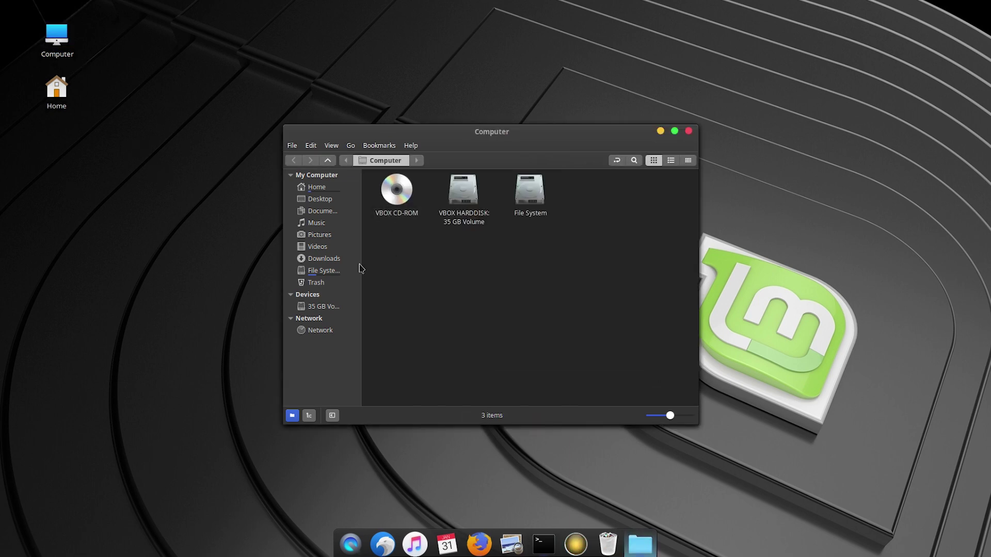
pyautogui.click(321, 259)
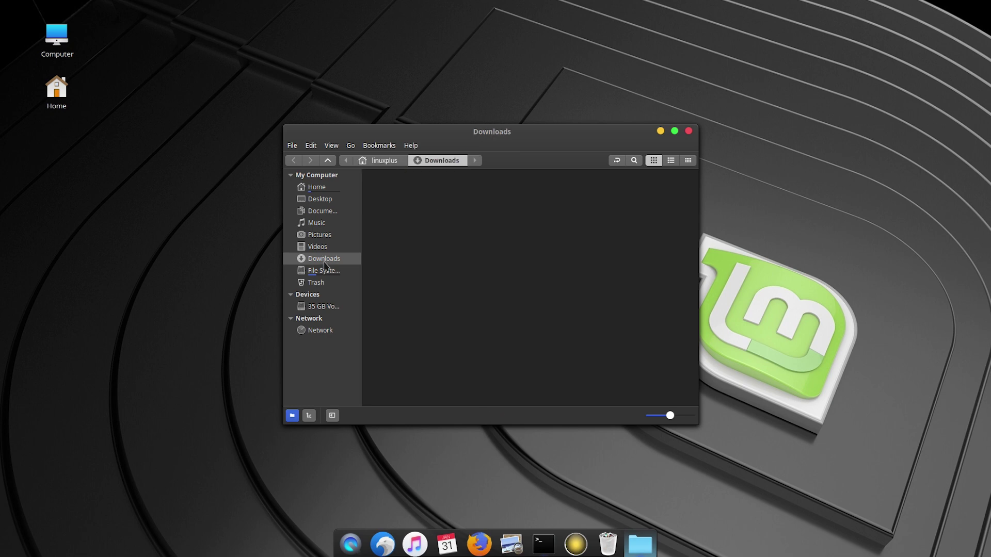
pyautogui.click(396, 264)
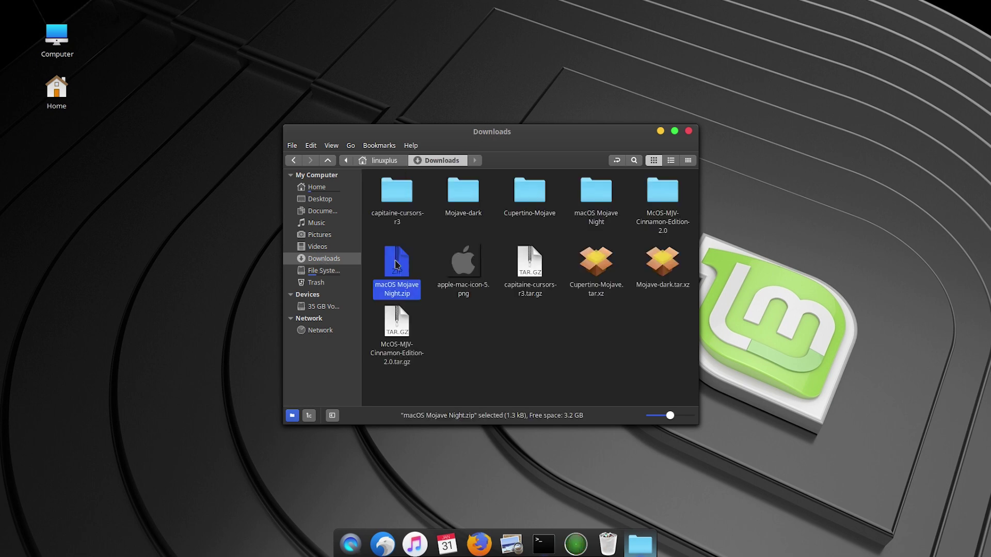
pyautogui.rightClick(396, 264)
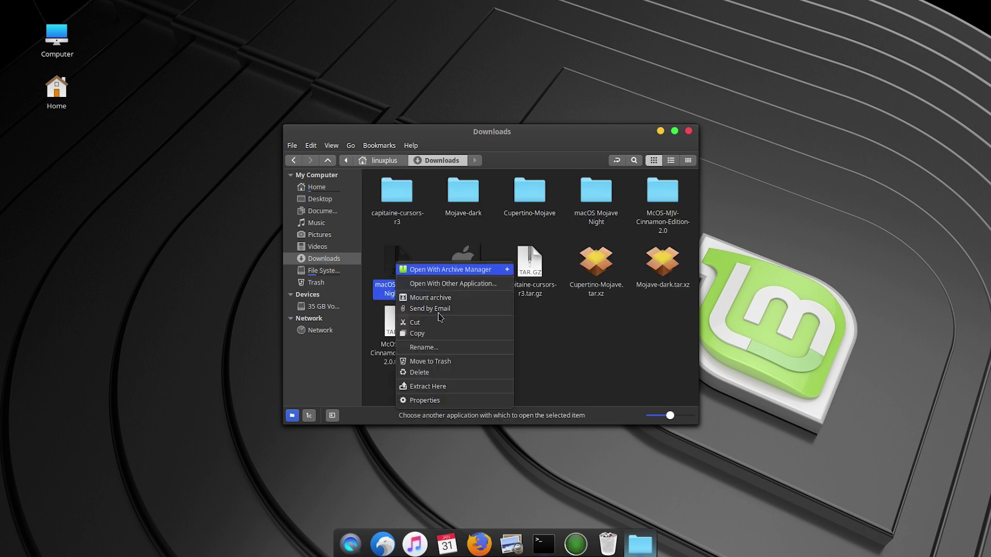
pyautogui.click(451, 387)
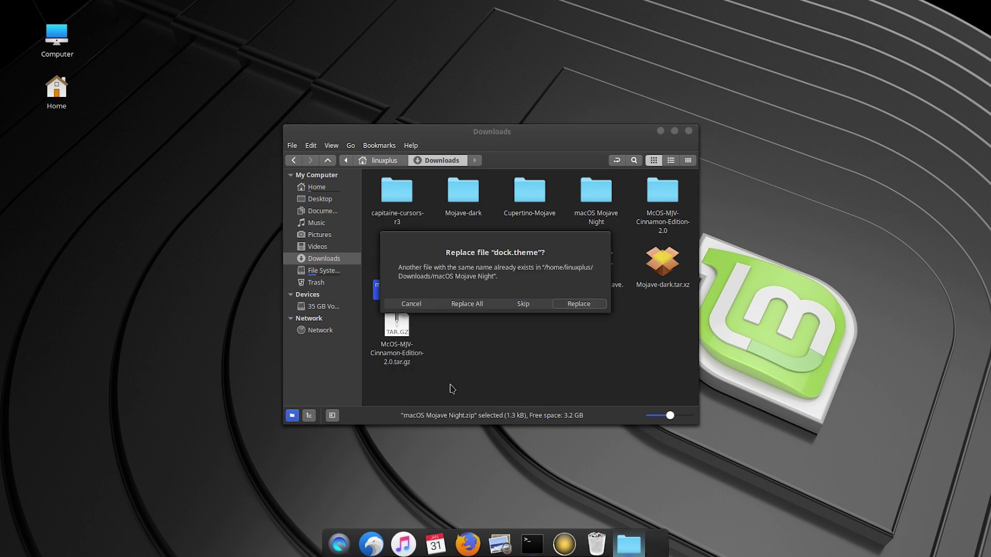
pyautogui.click(483, 308)
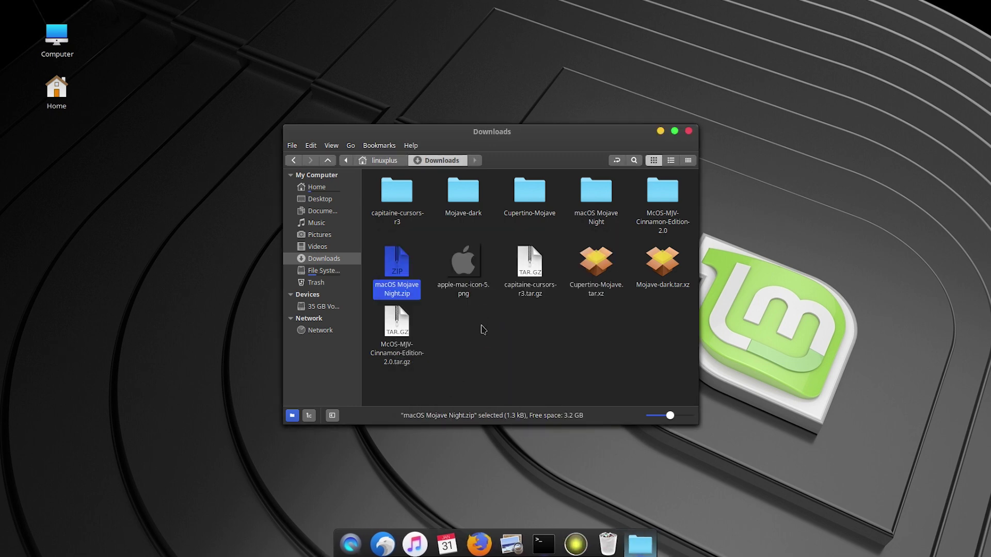
# - Copy the extracted macOS Mojave Night folder from Downloads into Plank's themes folder and close the file manager
pyautogui.click(607, 198)
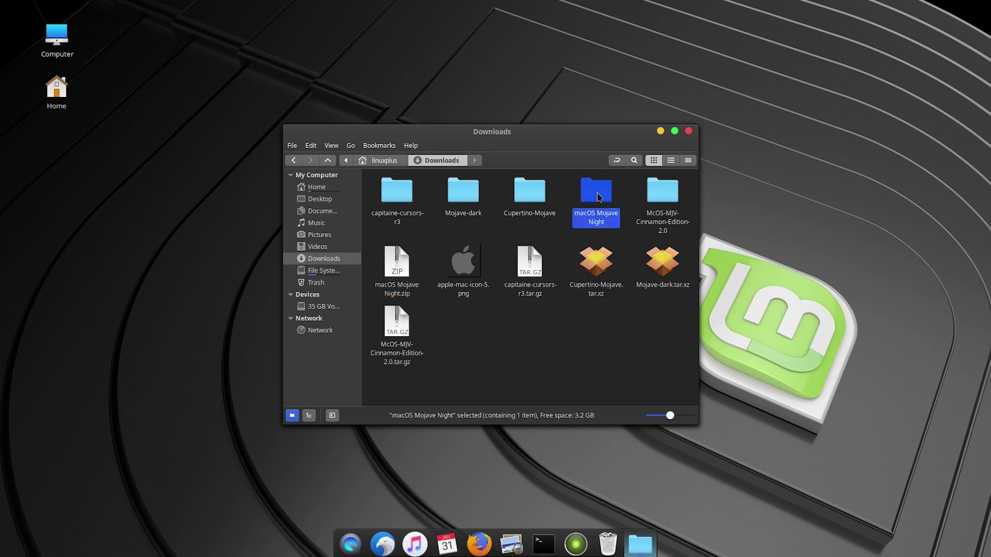
pyautogui.rightClick(597, 198)
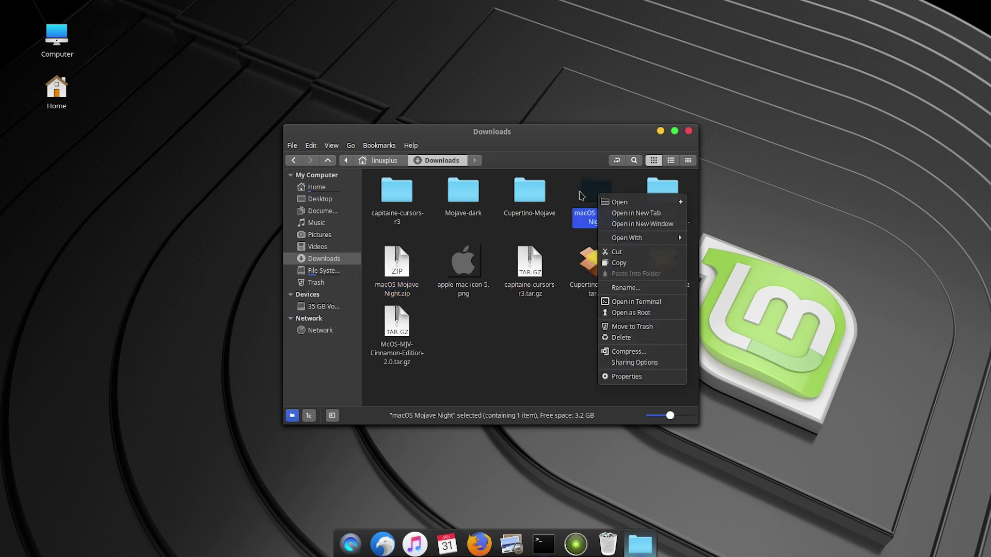
pyautogui.click(623, 262)
pyautogui.rightClick(594, 209)
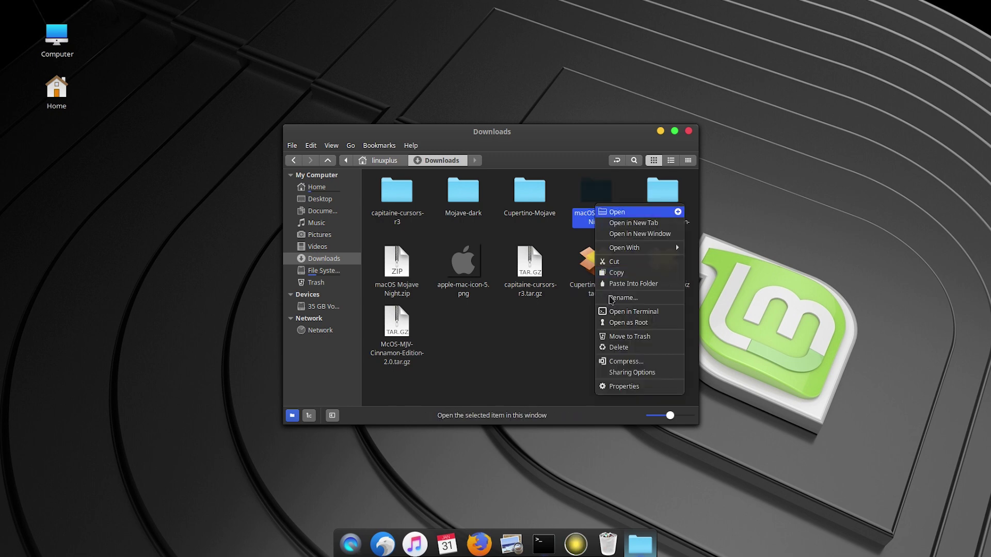
pyautogui.click(614, 273)
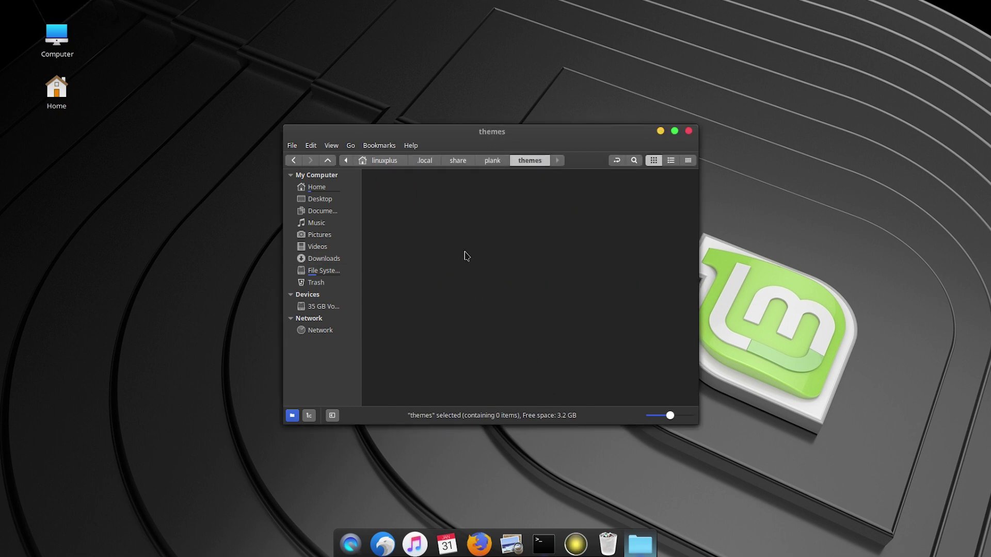
pyautogui.rightClick(467, 249)
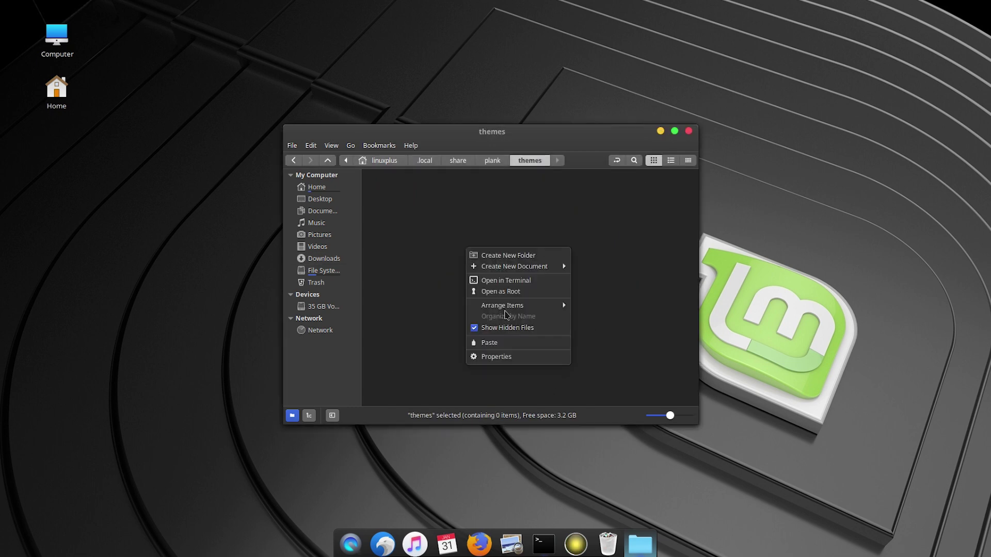
pyautogui.click(504, 344)
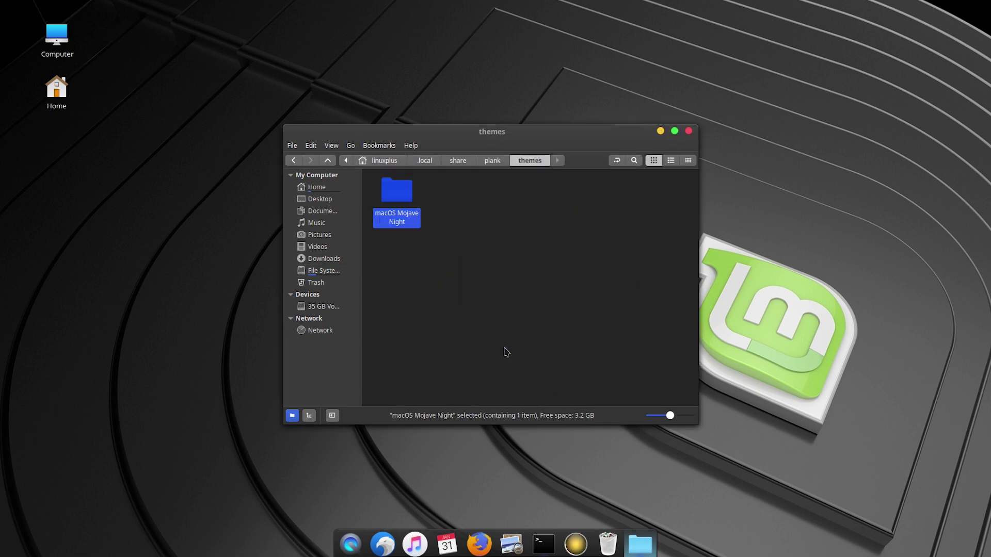
pyautogui.click(499, 236)
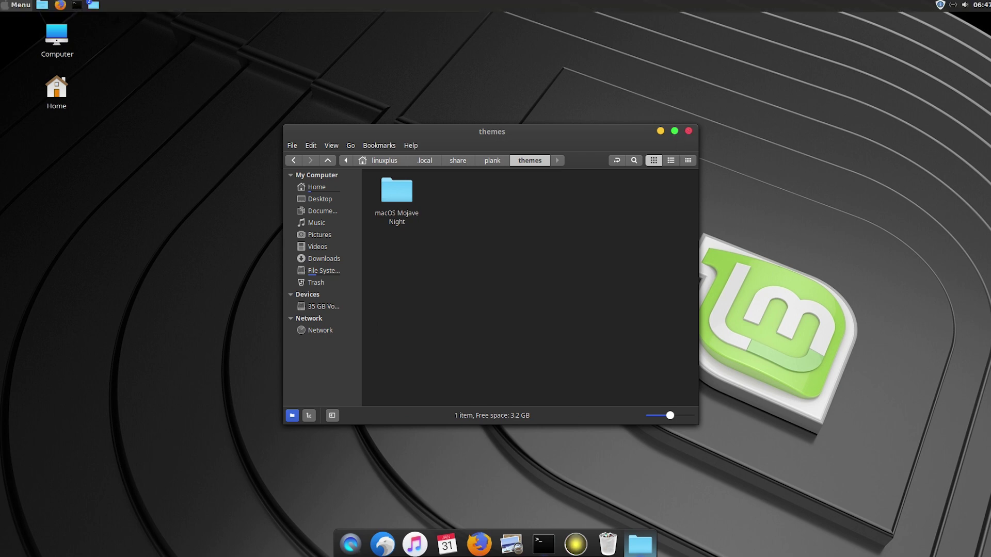
pyautogui.click(689, 133)
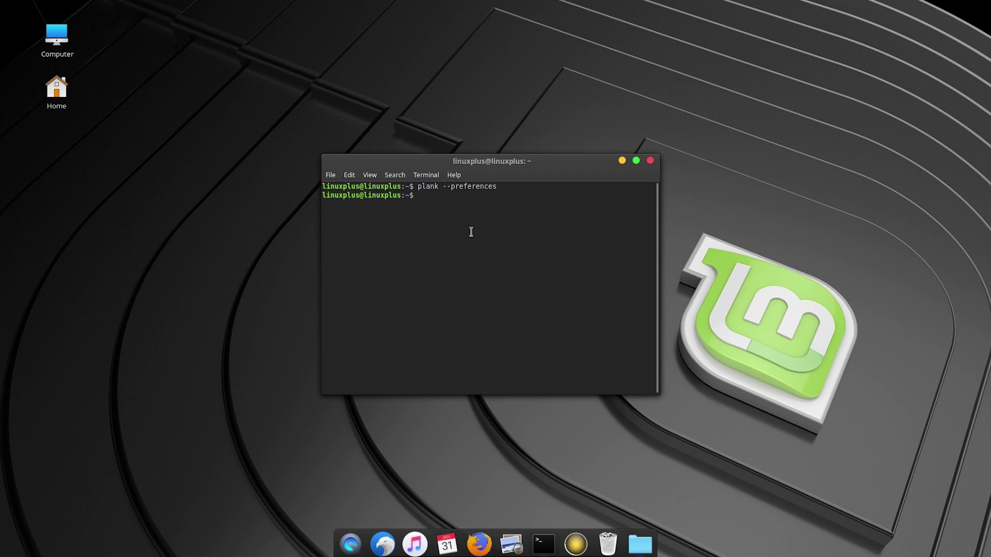
# - Run plank --preferences again in the terminal and set the dock theme to macOS Mojave Night
pyautogui.press('Up')
pyautogui.press('Return')
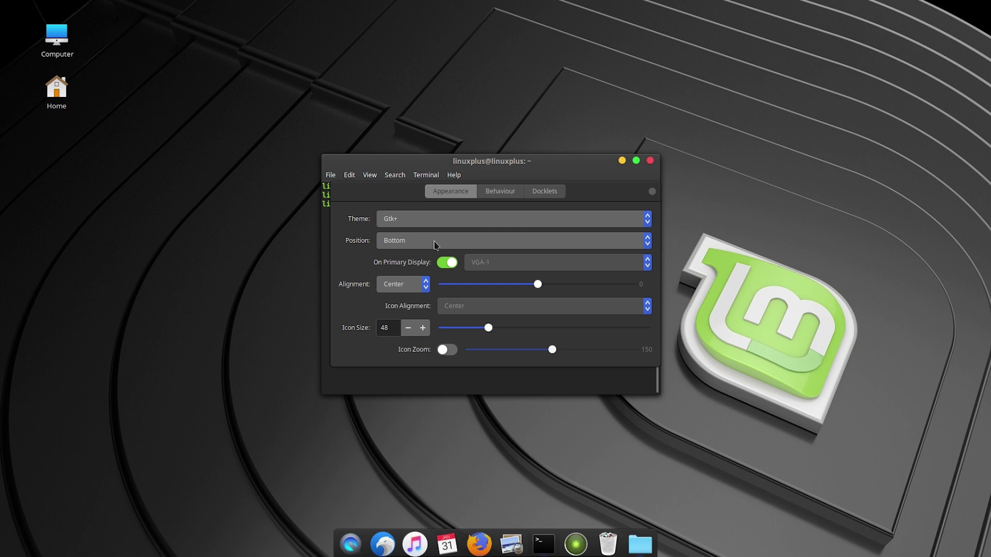
pyautogui.click(434, 220)
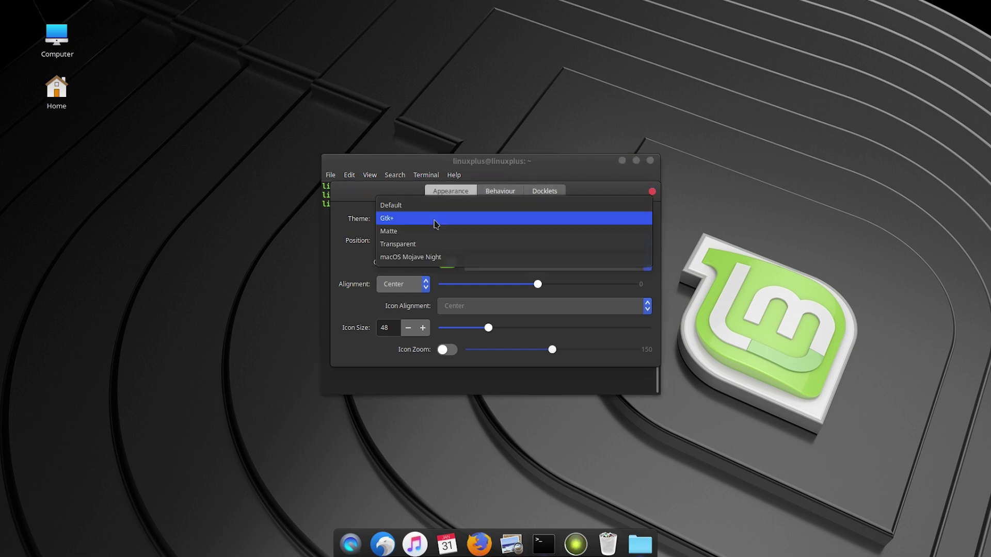
pyautogui.click(475, 258)
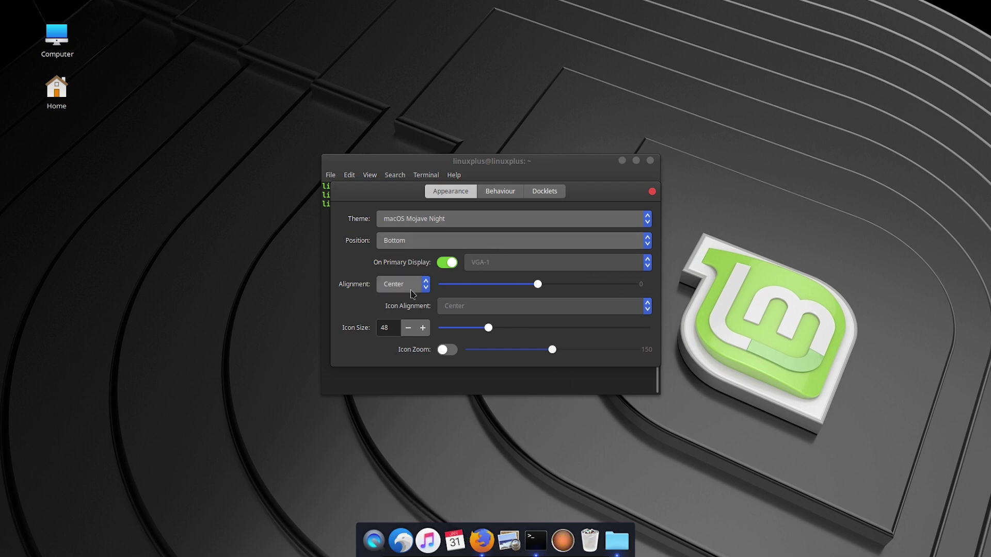
# - Enable icon zoom for the dock at its maximum level, and close the Plank preferences and the terminal
pyautogui.moveTo(16, 5)
pyautogui.click(447, 350)
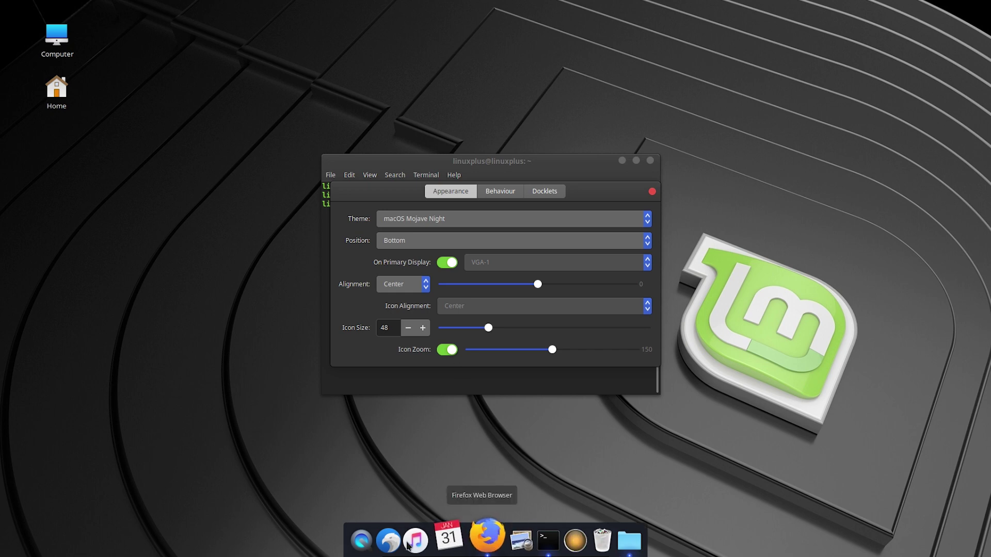
pyautogui.click(570, 350)
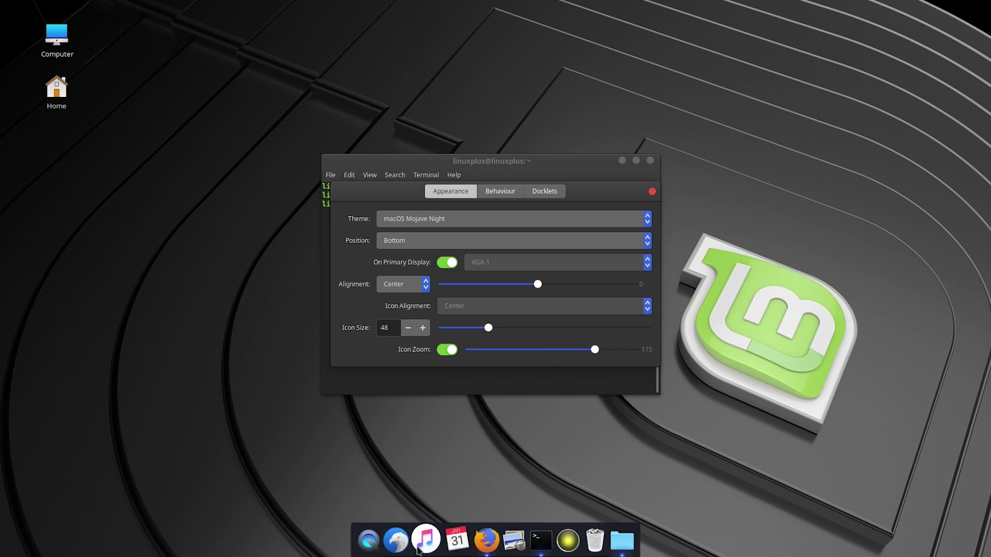
pyautogui.moveTo(594, 350); pyautogui.dragTo(640, 349)
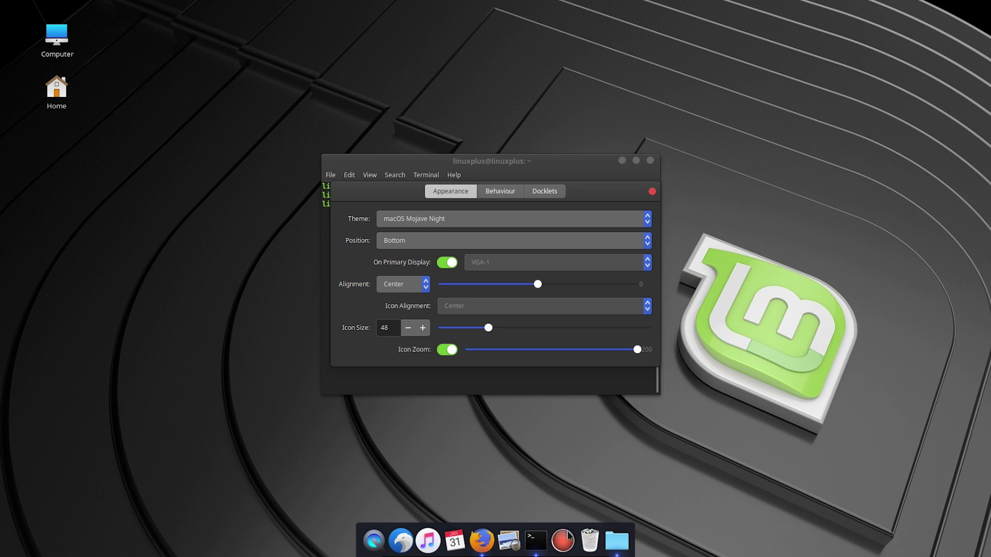
pyautogui.click(652, 192)
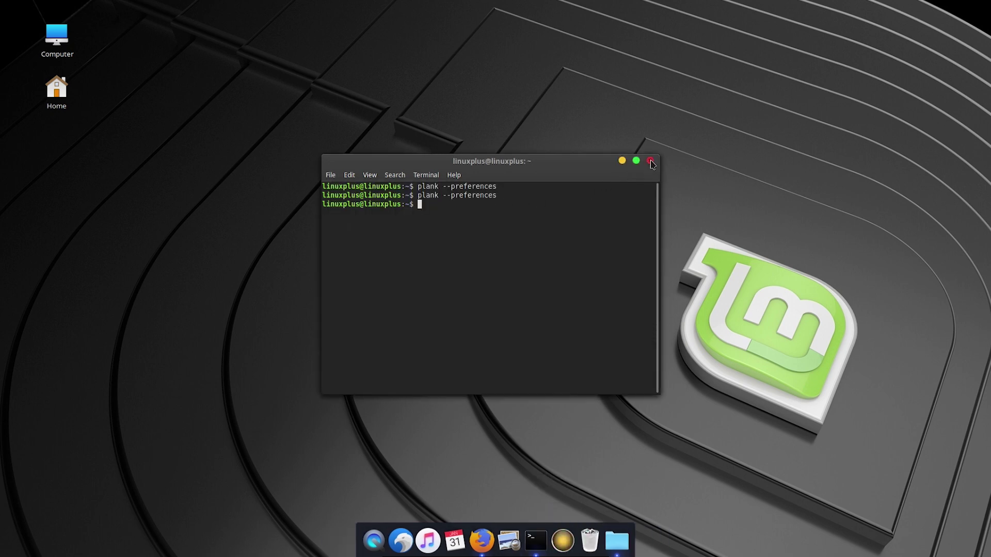
pyautogui.click(650, 161)
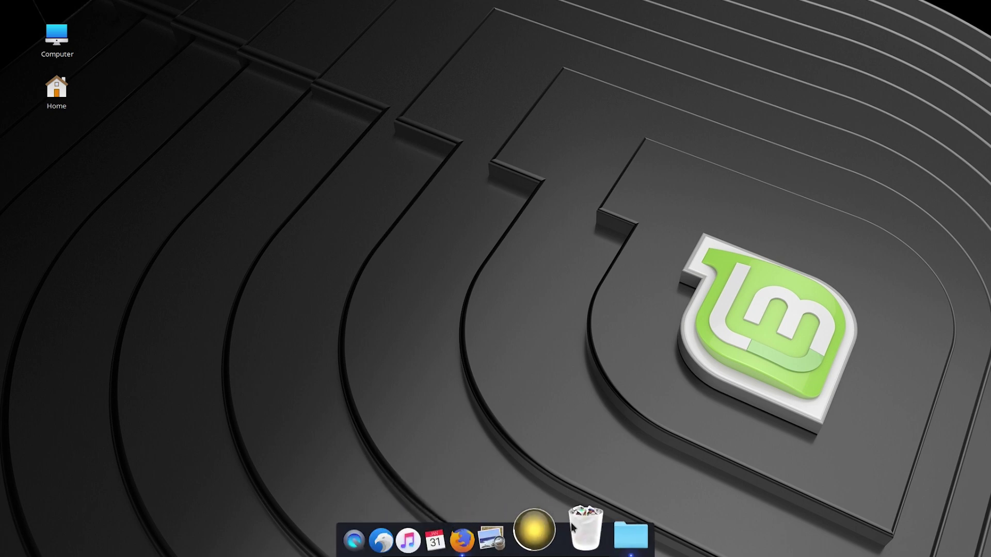
# - Turn off the Computer and Home desktop icons in the Desktop section of System Settings
pyautogui.click(10, 4)
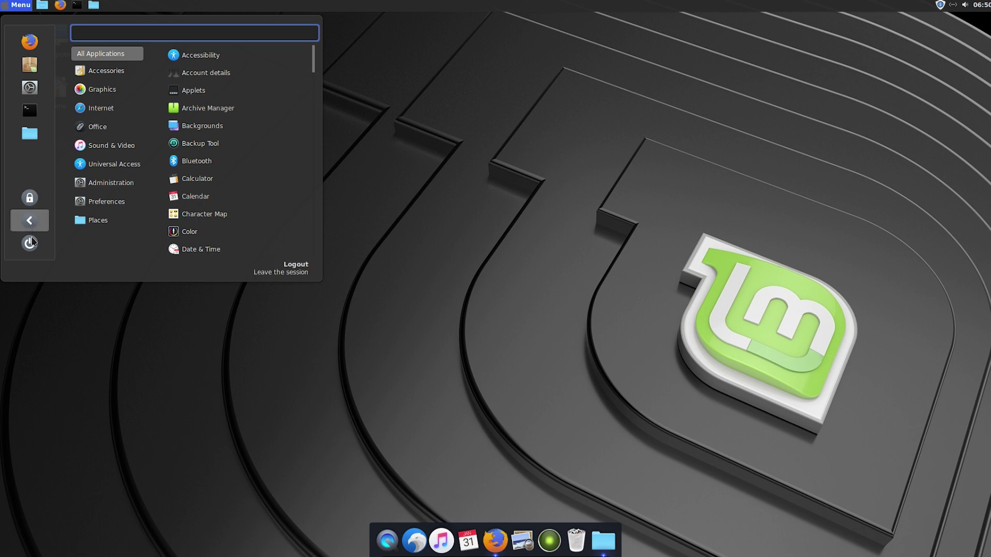
pyautogui.click(29, 87)
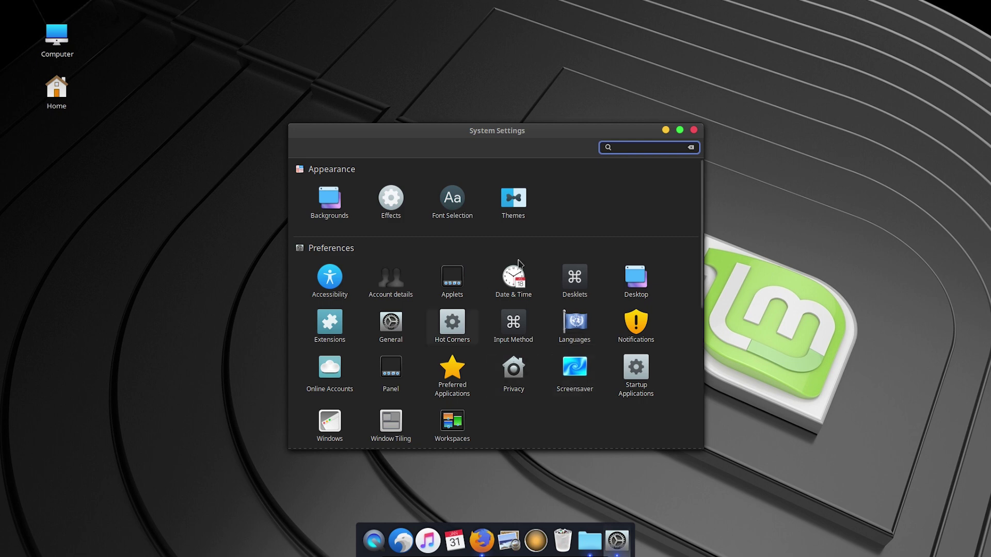
pyautogui.click(638, 271)
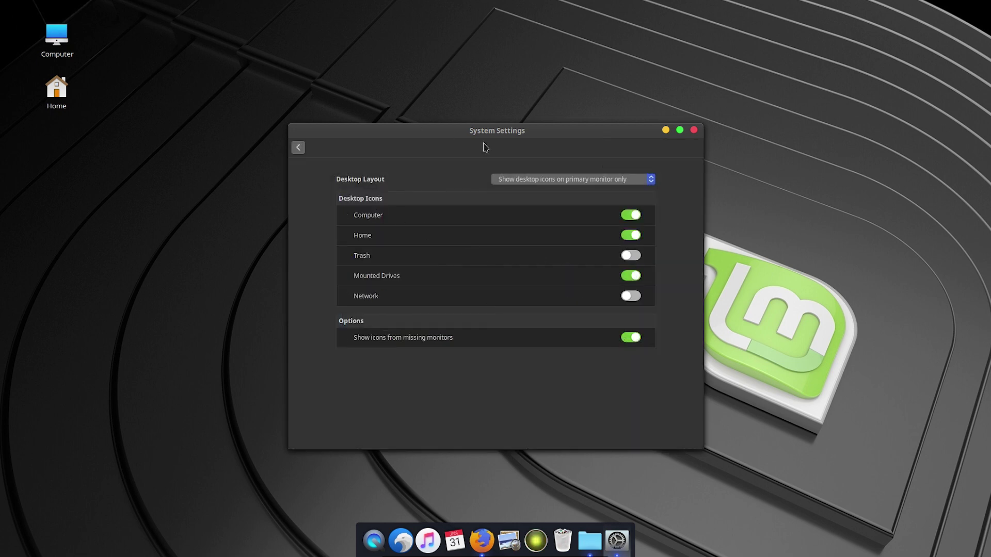
pyautogui.click(632, 220)
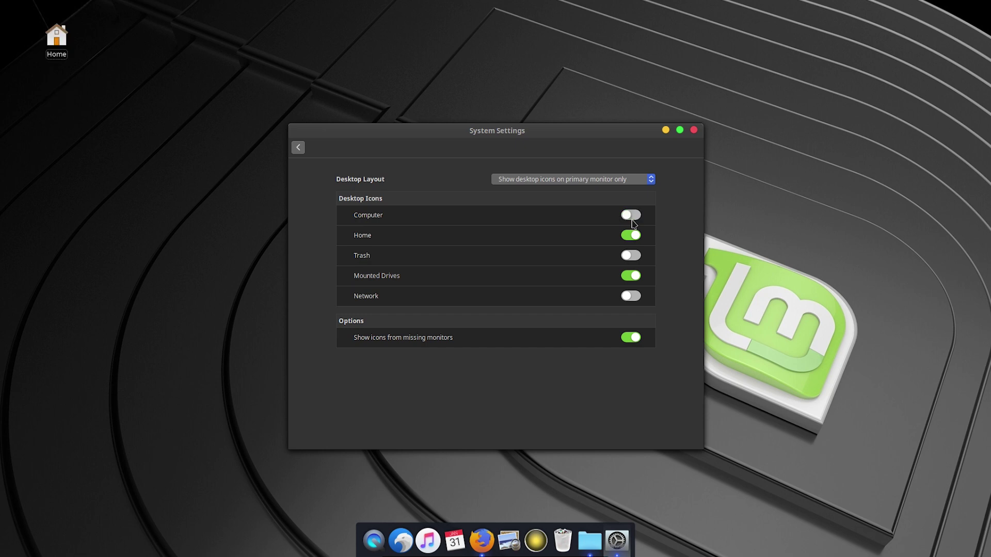
pyautogui.click(629, 238)
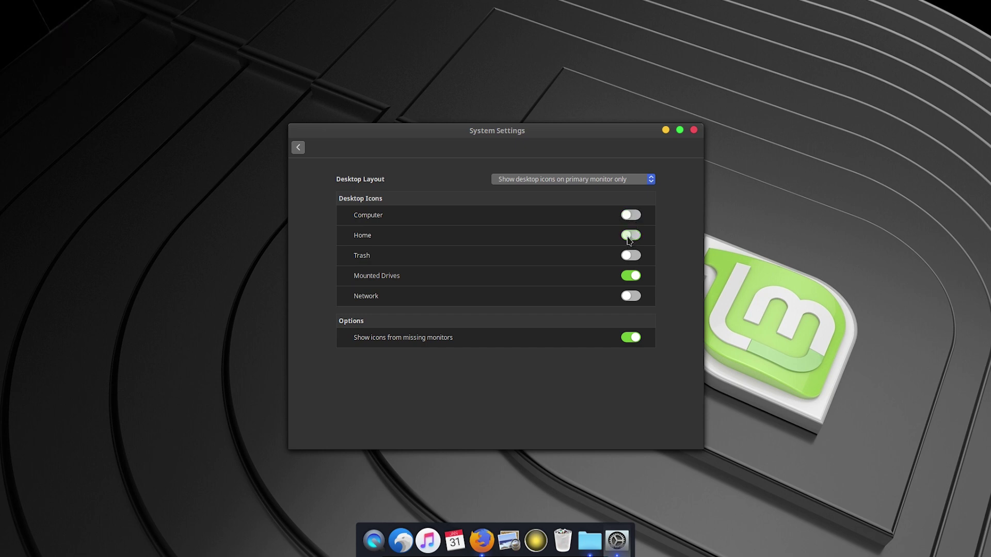
pyautogui.click(298, 148)
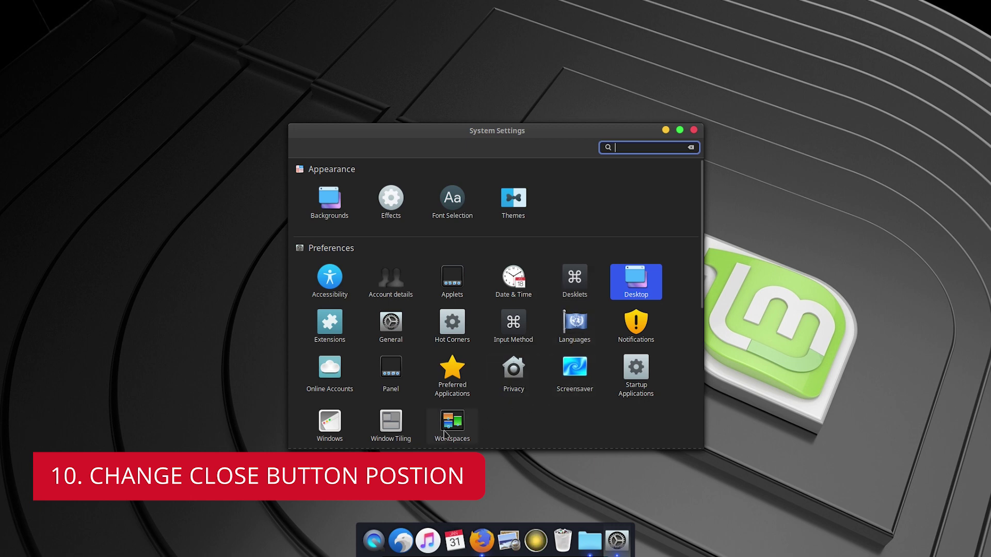
# - Set the left side title bar buttons to Close, Maximize and Minimize in the Windows settings, and close System Settings
pyautogui.click(329, 422)
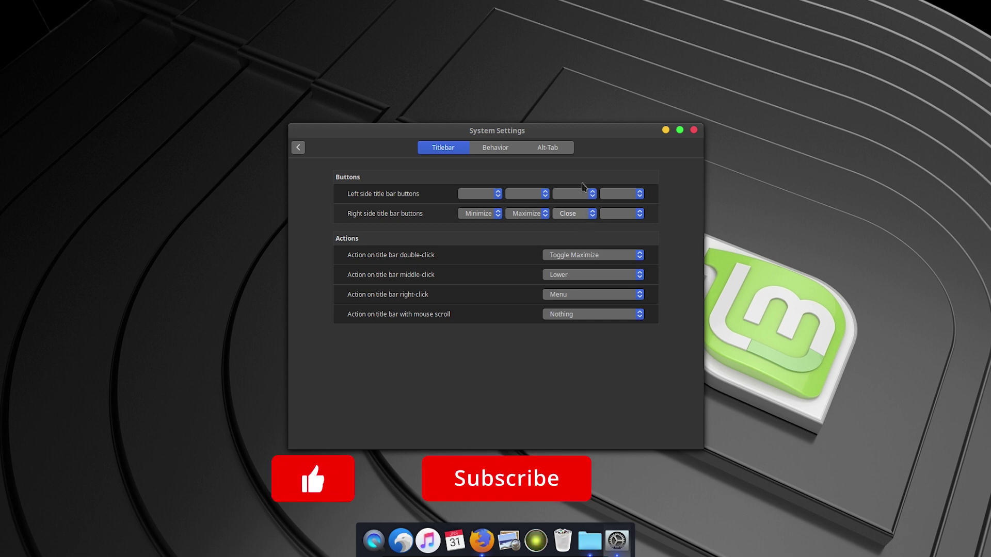
pyautogui.click(490, 194)
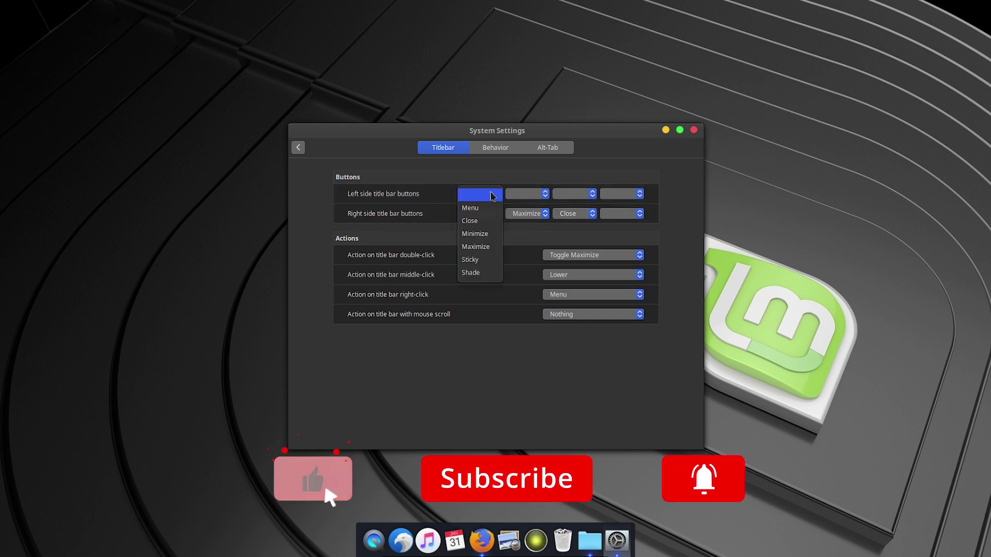
pyautogui.click(470, 220)
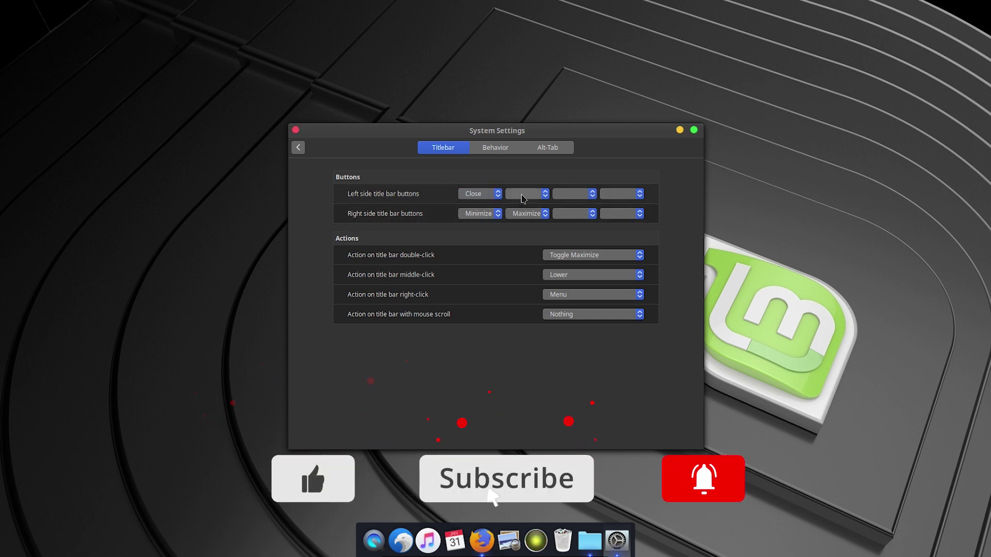
pyautogui.click(522, 196)
pyautogui.click(523, 233)
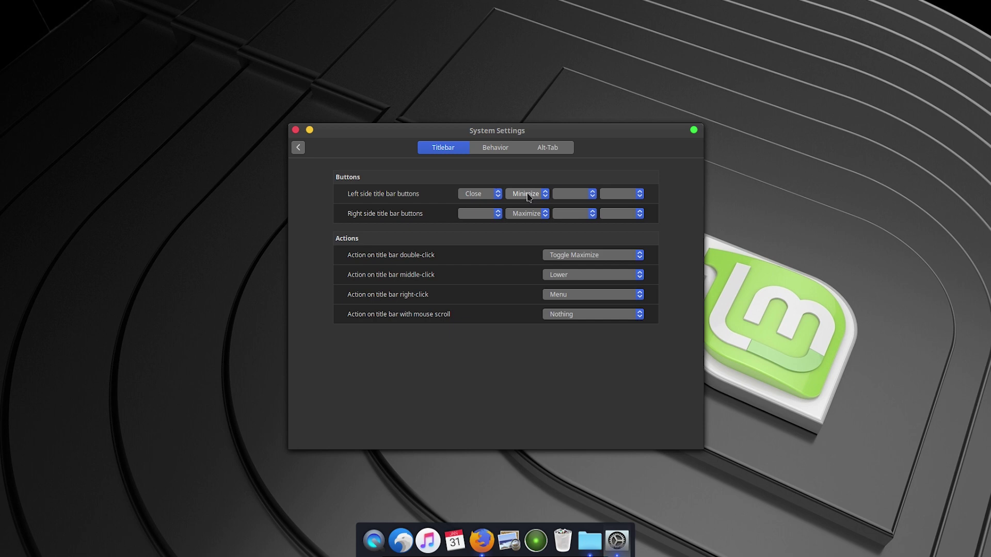
pyautogui.click(546, 196)
pyautogui.click(531, 214)
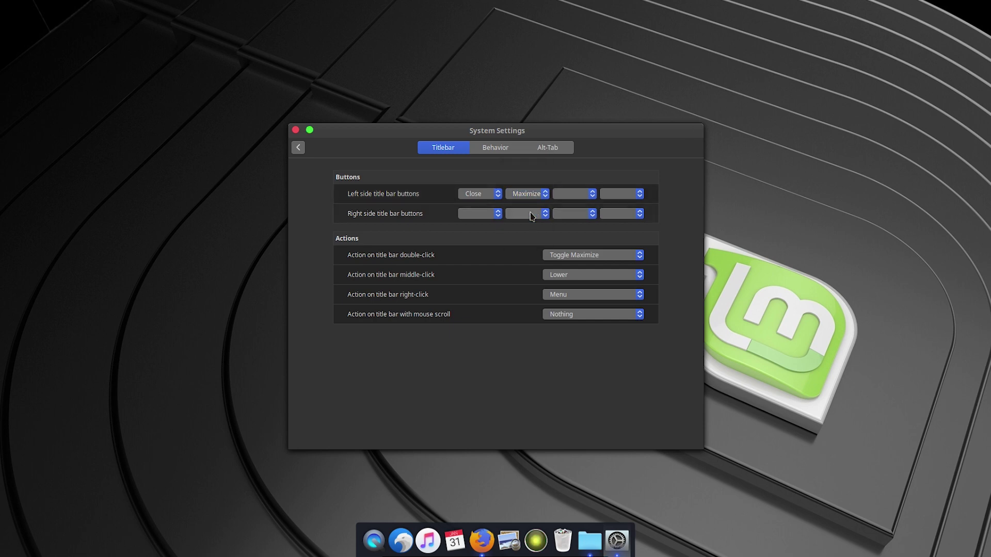
pyautogui.click(570, 201)
pyautogui.click(575, 231)
pyautogui.click(493, 154)
pyautogui.click(557, 150)
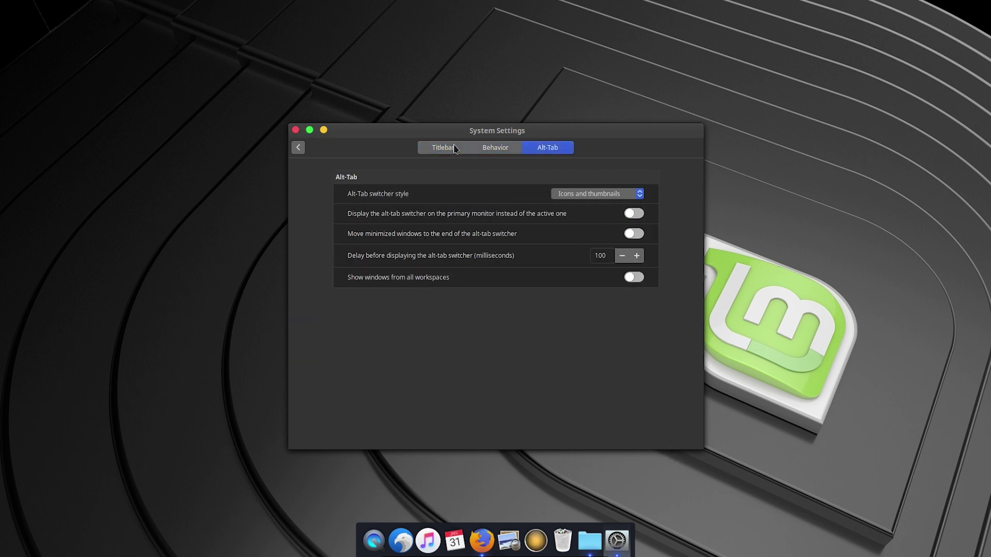
pyautogui.click(295, 130)
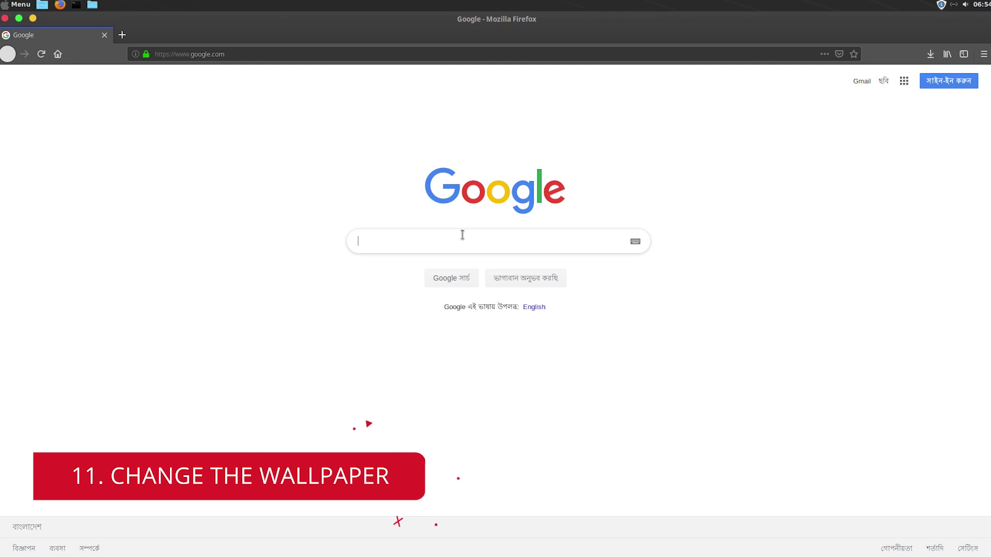
# - Search Google for "mojave wallpaper 4k" in Firefox and show the image results
pyautogui.click(462, 235)
pyautogui.write('mojave')
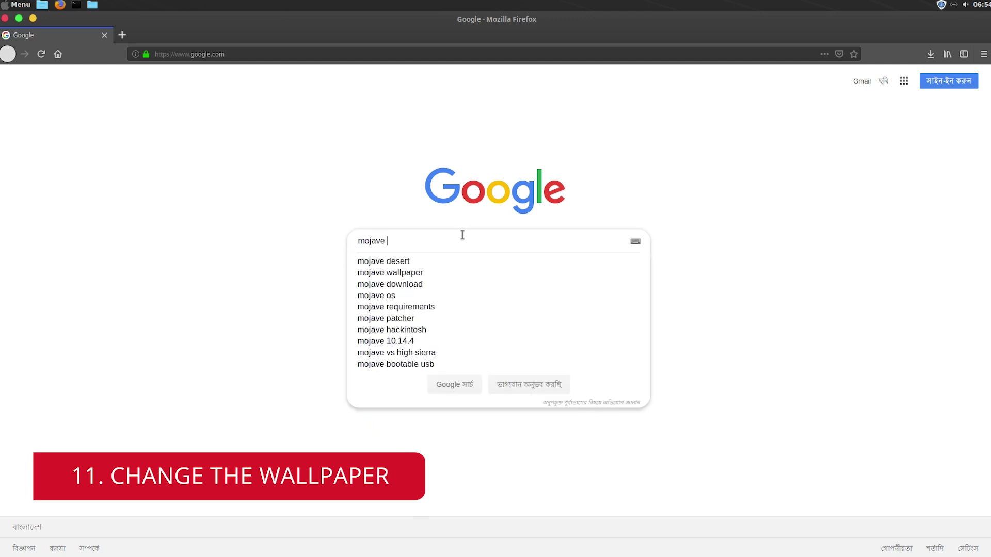
pyautogui.press('Down')
pyautogui.press('Down')
pyautogui.press('Return')
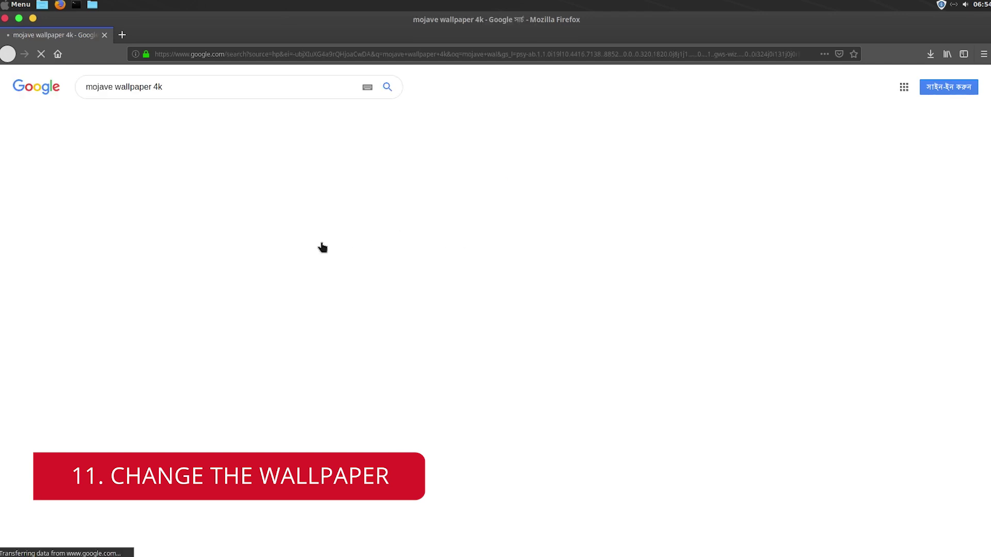
pyautogui.click(133, 119)
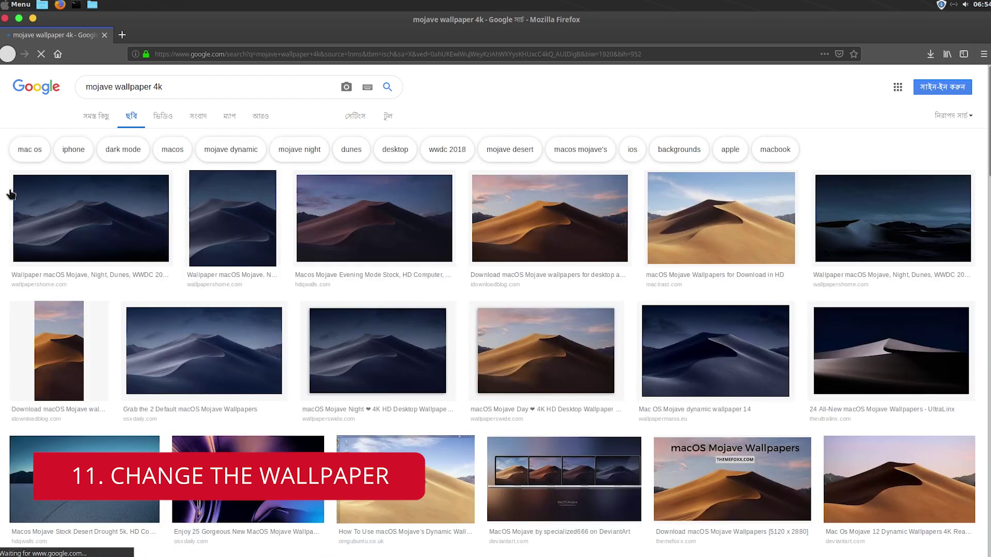
# - Open the first macOS Mojave Night result on wallpapershome.com and download the wallpaper at 3840x2160
pyautogui.click(83, 220)
pyautogui.click(676, 292)
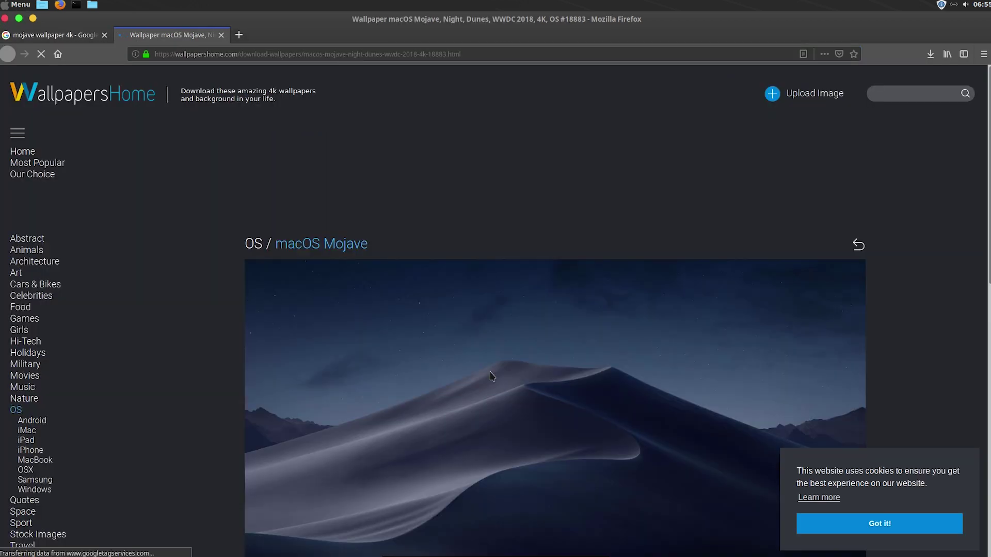
pyautogui.scroll(-4, 491, 376)
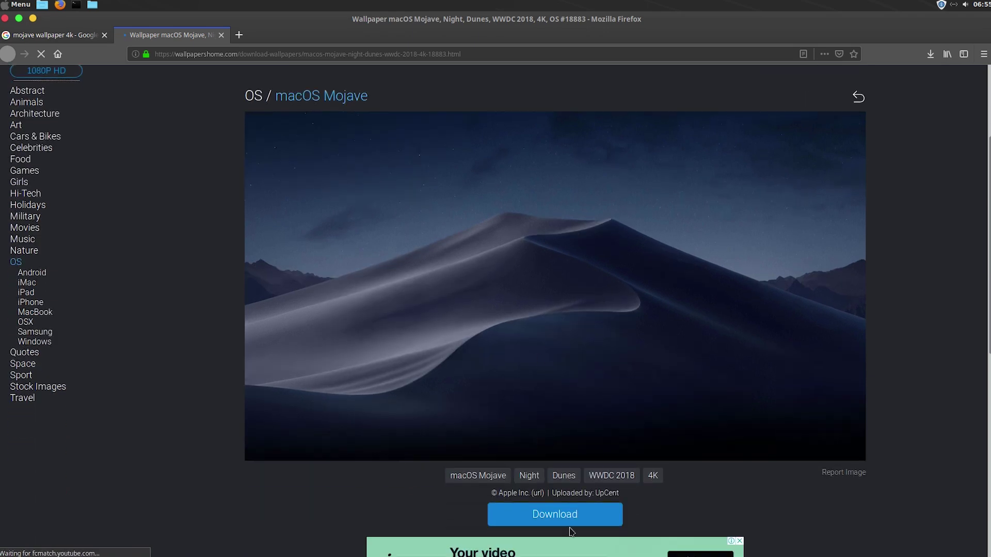
pyautogui.moveTo(568, 521)
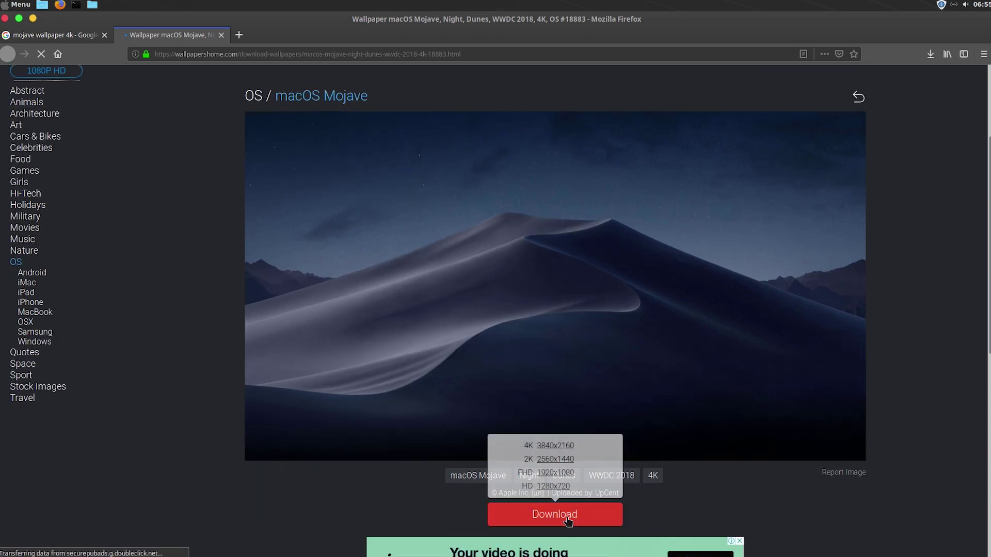
pyautogui.click(555, 445)
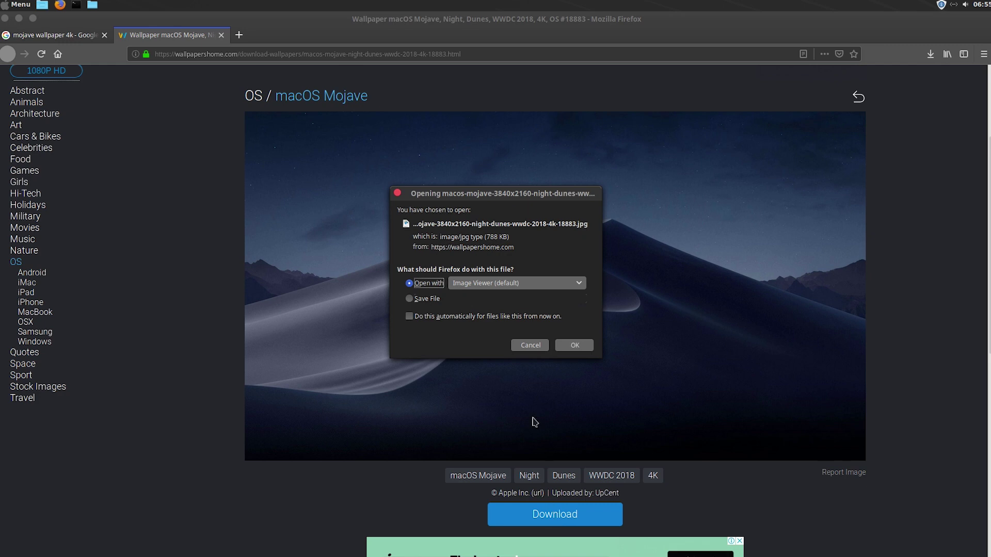
pyautogui.press('Return')
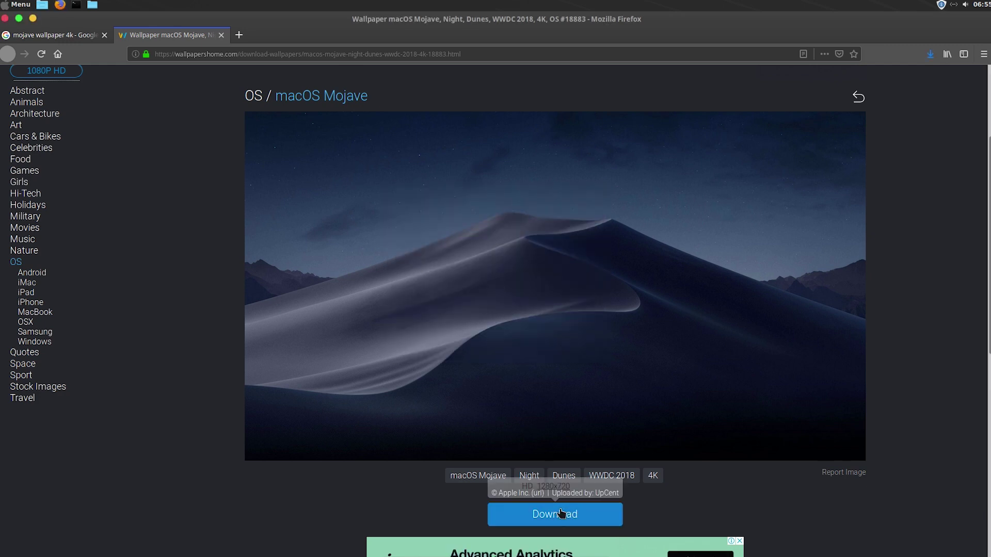
# - Download the same Mojave night dunes wallpaper at 1920x1080 and save the file
pyautogui.moveTo(546, 513)
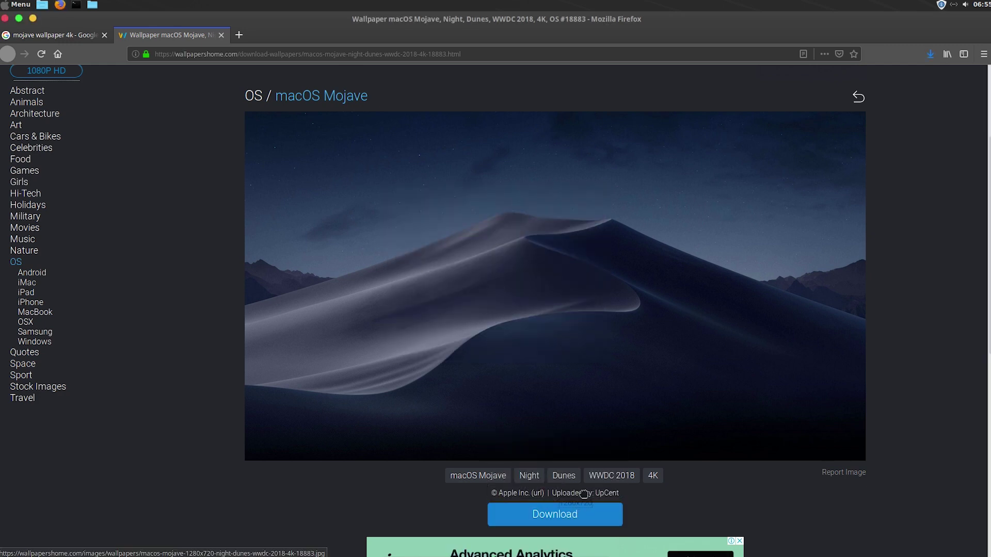
pyautogui.click(548, 473)
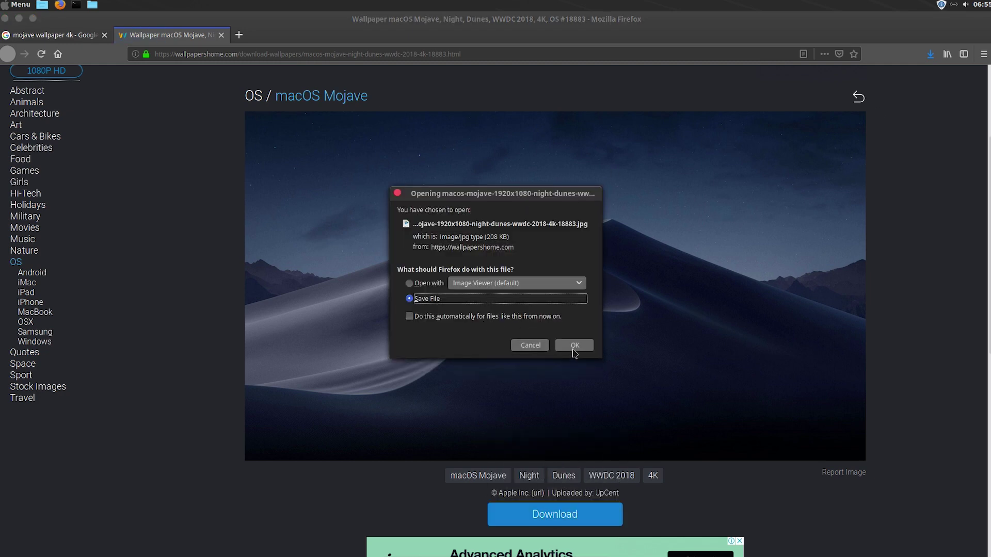
pyautogui.click(575, 346)
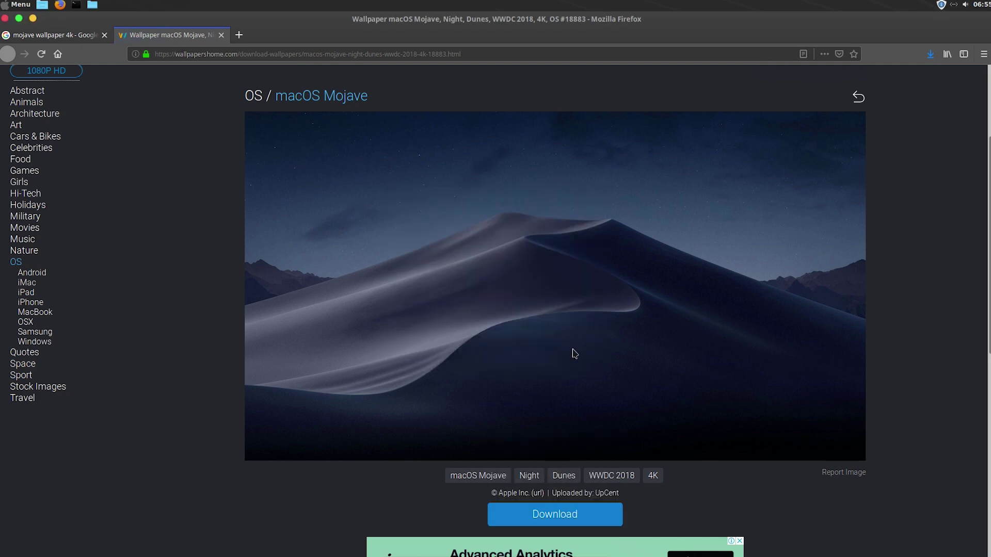
# - Set the downloaded 1920x1080 Mojave night image as wallpaper from its folder, then close the folder and minimize Firefox
pyautogui.click(929, 55)
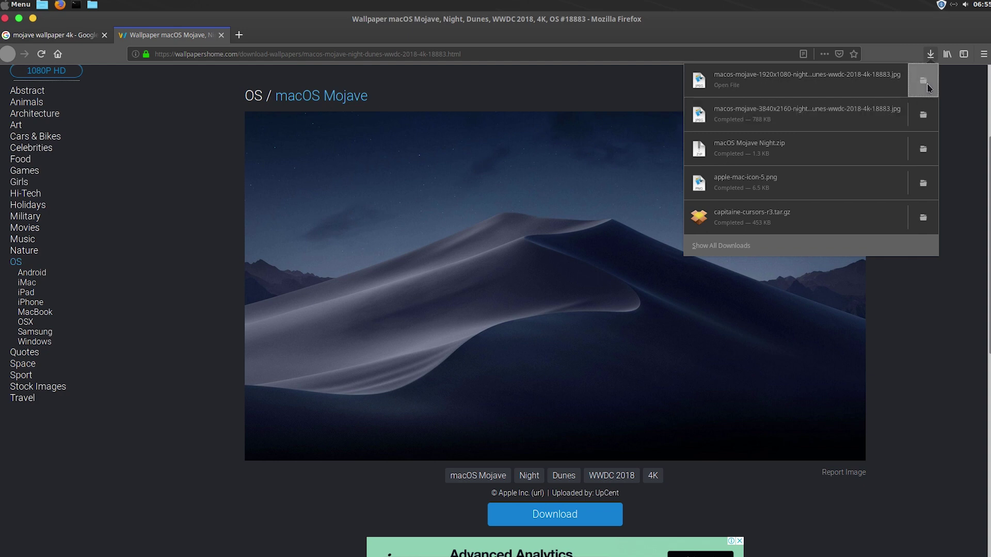
pyautogui.click(927, 87)
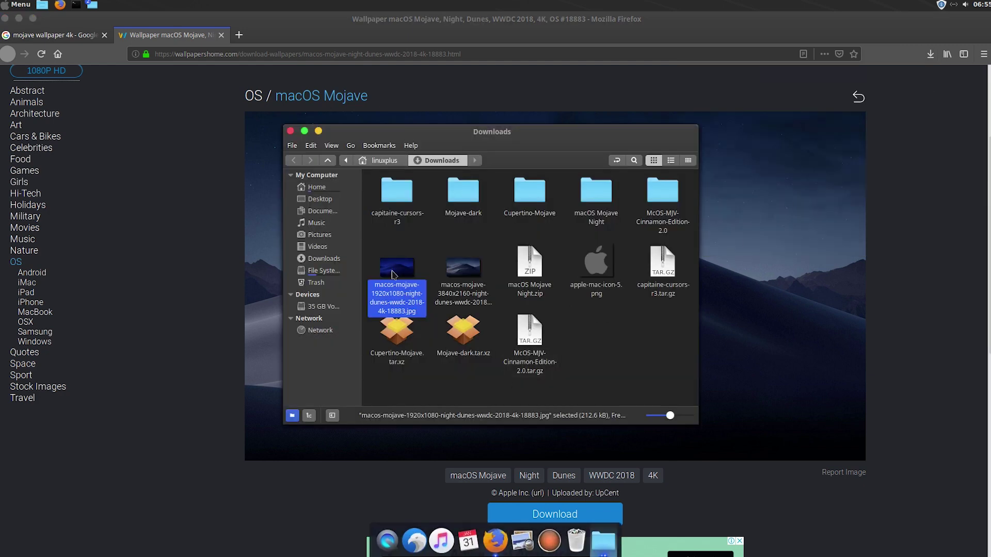
pyautogui.rightClick(393, 269)
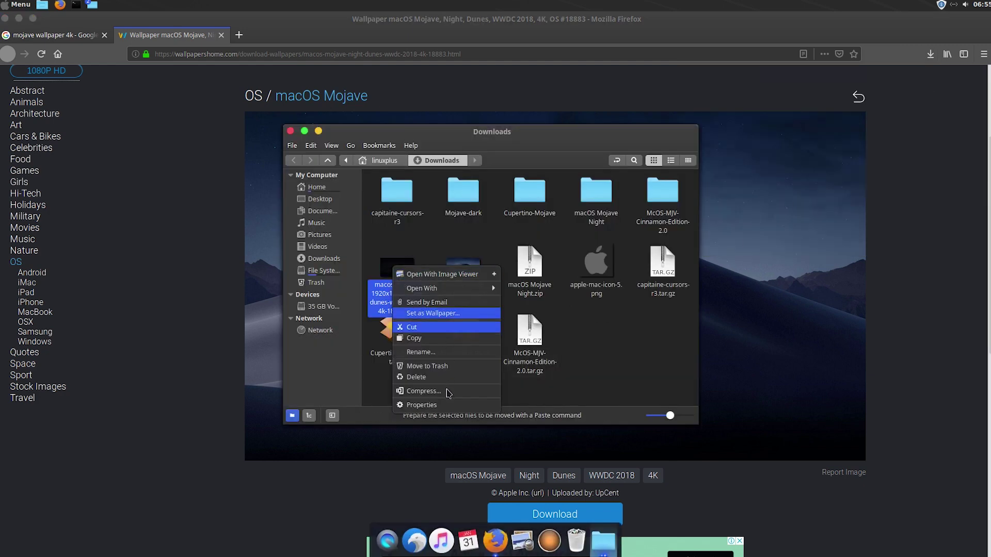
pyautogui.click(443, 316)
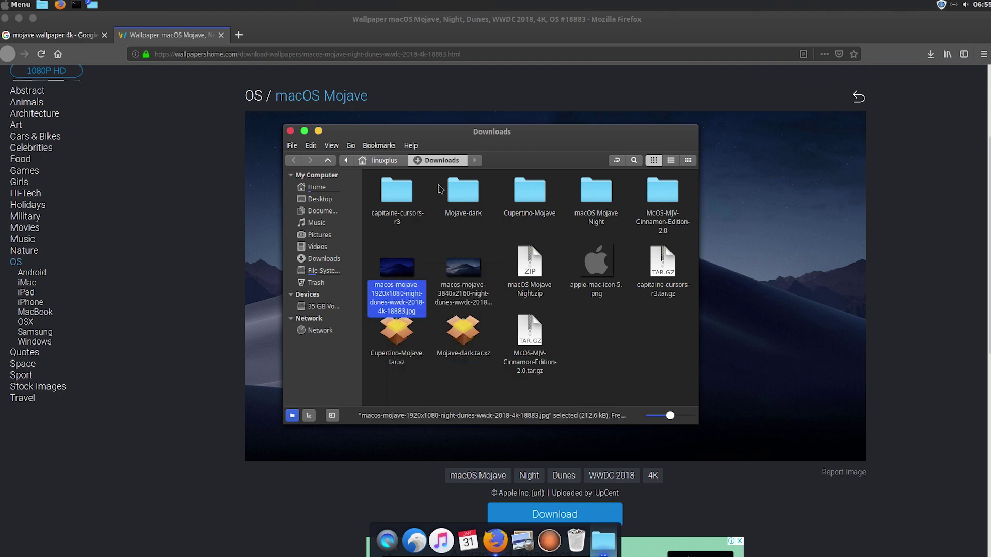
pyautogui.click(290, 130)
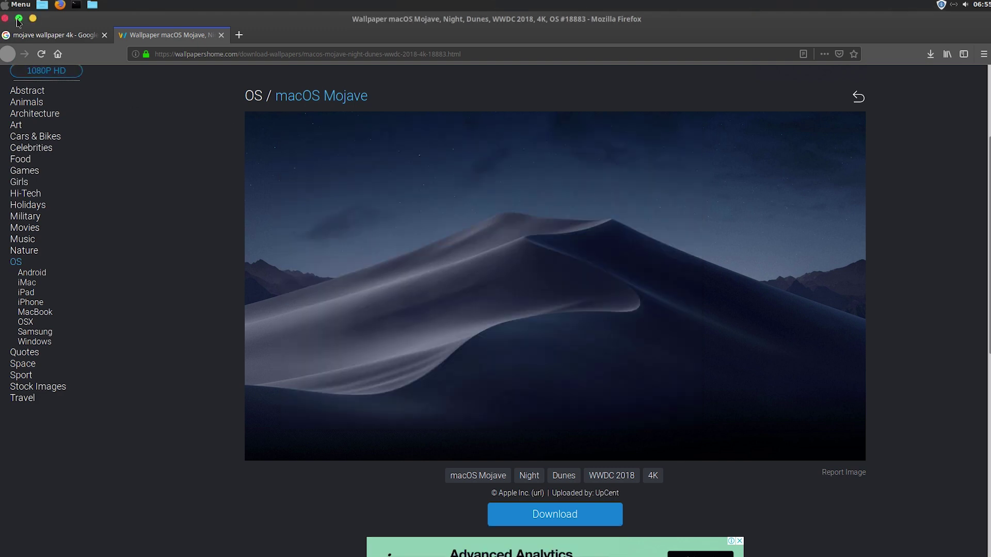
pyautogui.click(34, 19)
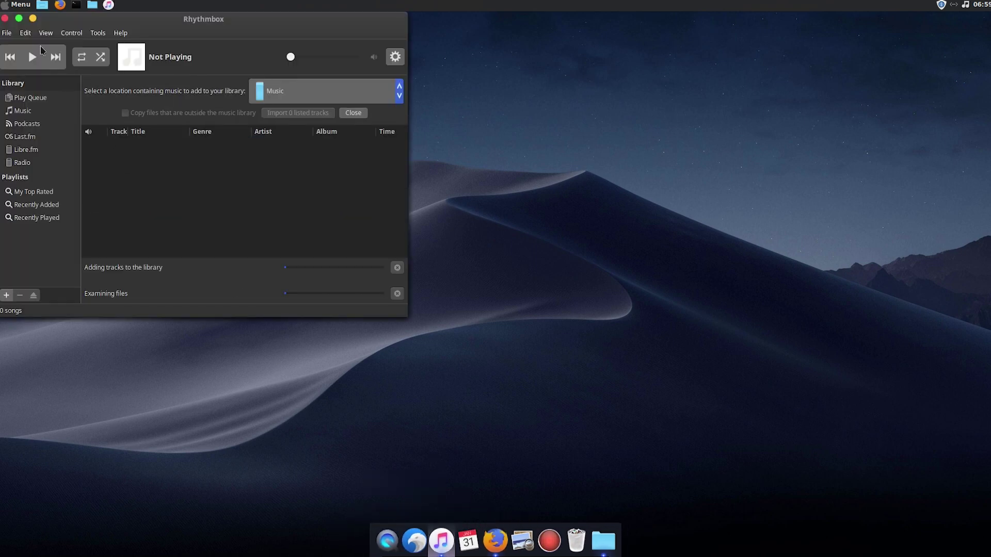
# - Minimize Rhythmbox and try out the dock's Media Player and Rhythmbox launchers
pyautogui.click(34, 20)
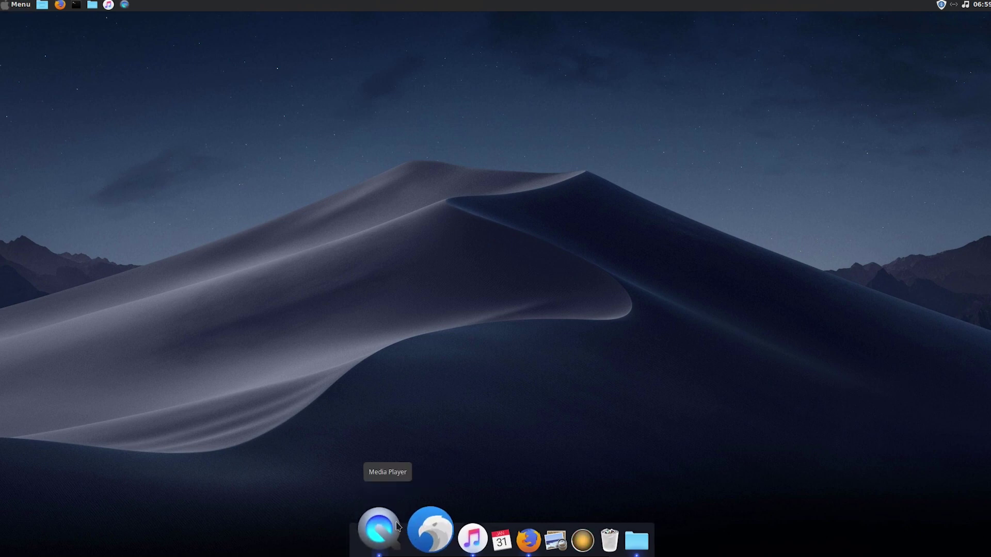
pyautogui.click(397, 527)
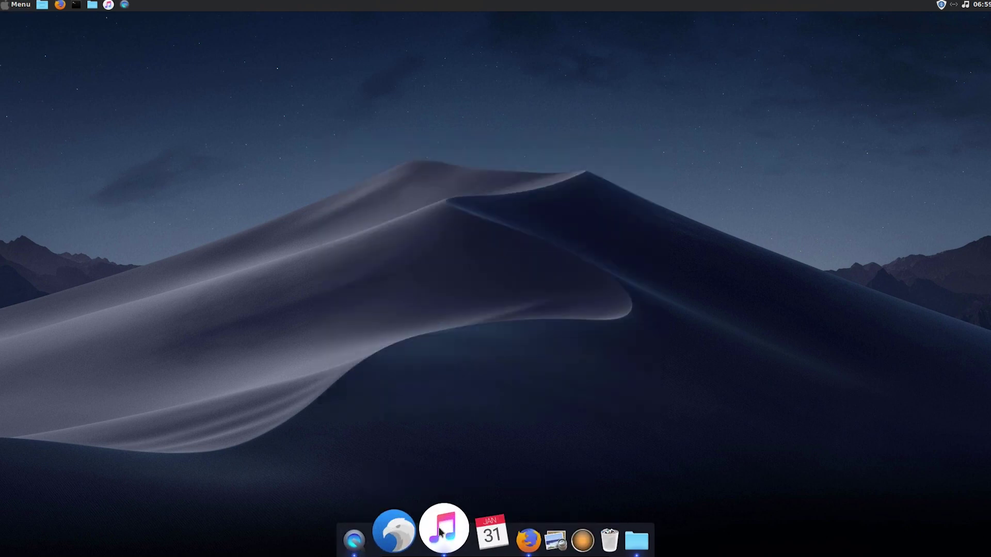
pyautogui.click(441, 532)
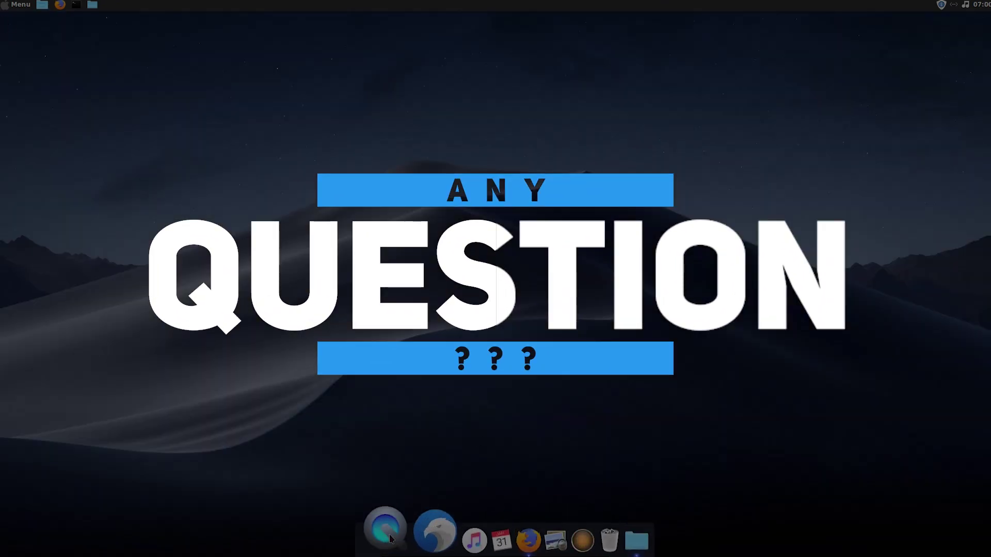
# - Open the Home folder from the dock and move its window down from the upper edge of the desktop
pyautogui.rightClick(601, 545)
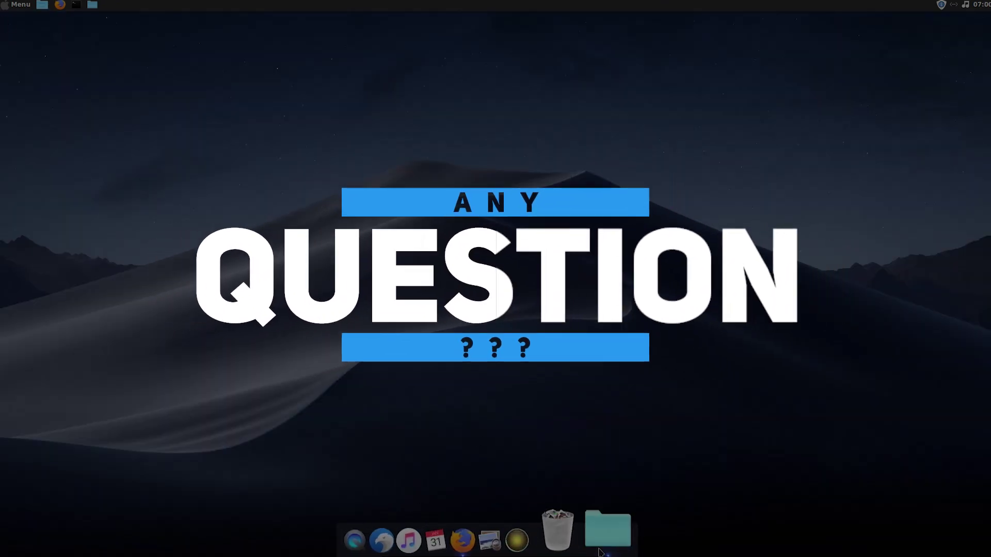
pyautogui.click(603, 547)
pyautogui.click(609, 542)
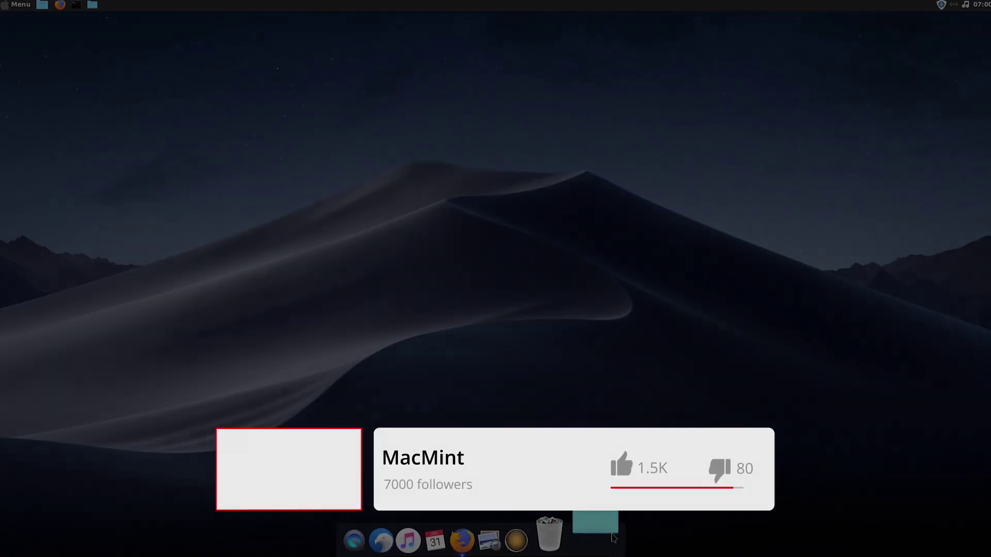
pyautogui.click(612, 539)
pyautogui.moveTo(209, 19); pyautogui.dragTo(209, 85)
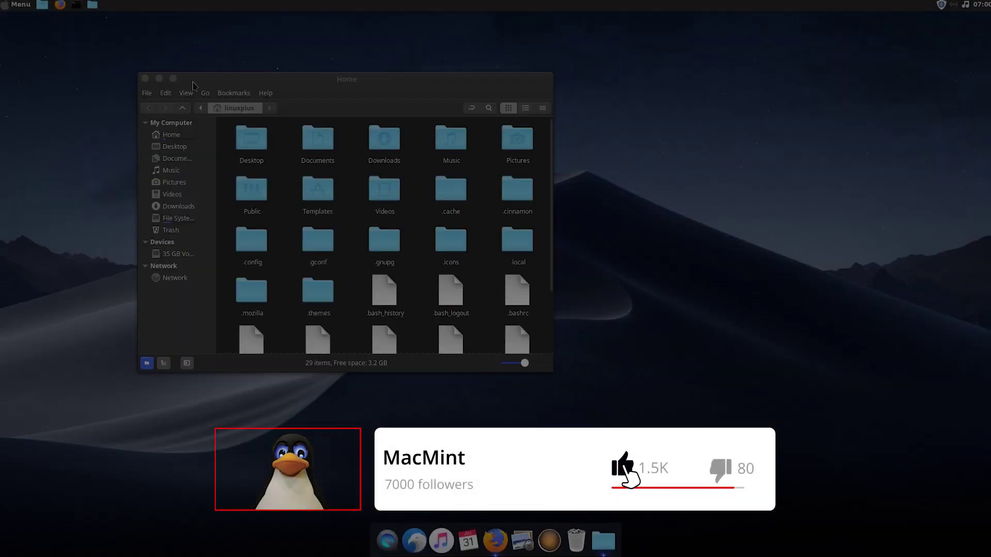